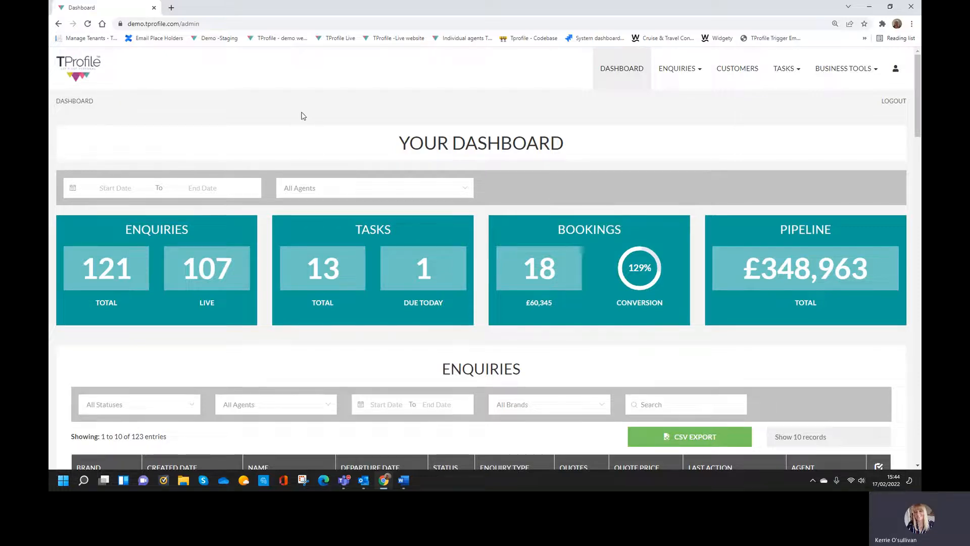
Step: Open the first enquiry in the dashboard's enquiries list and show its quotes
{"action": "scroll", "coordinate": [302, 117], "scroll_direction": "down", "scroll_amount": 1}
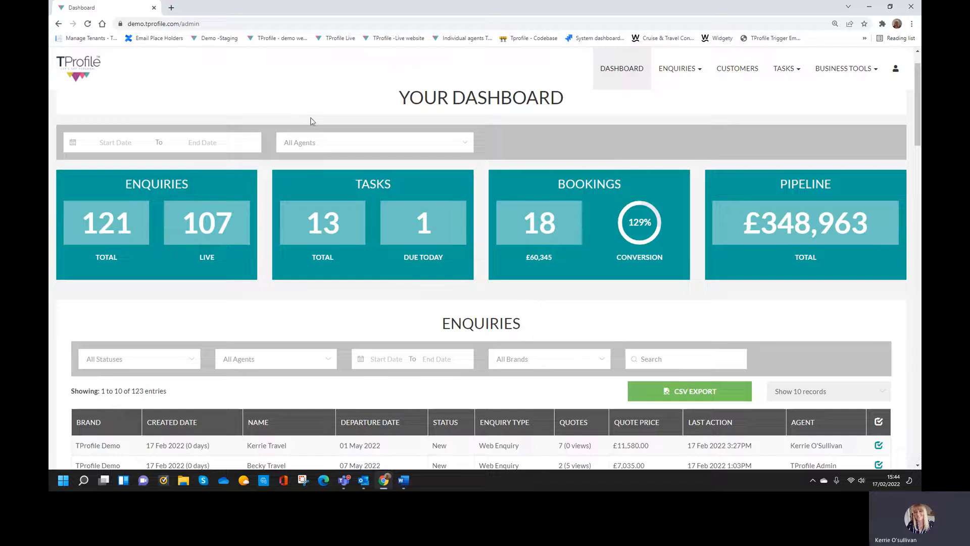
{"action": "scroll", "coordinate": [286, 162], "scroll_direction": "down", "scroll_amount": 2}
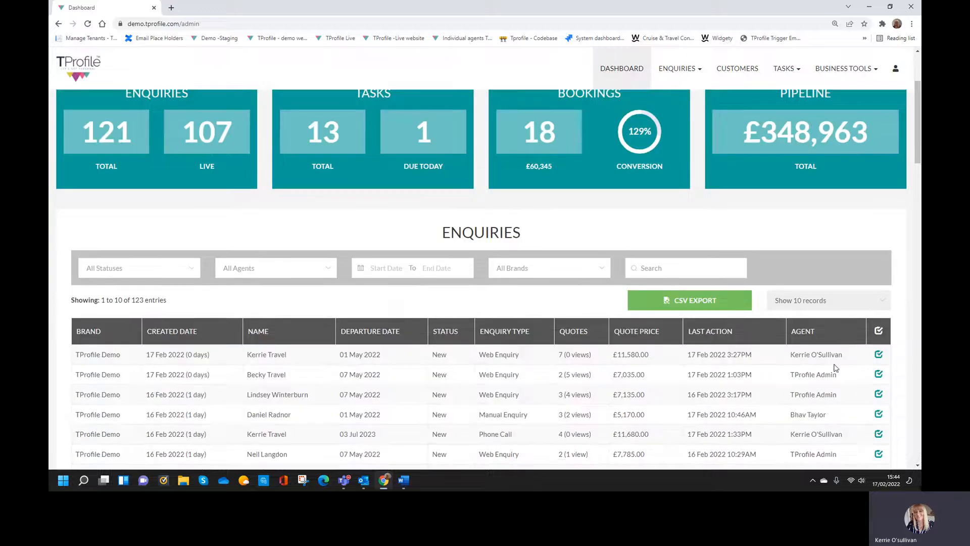
{"action": "left_click", "coordinate": [878, 356]}
{"action": "left_click", "coordinate": [868, 377]}
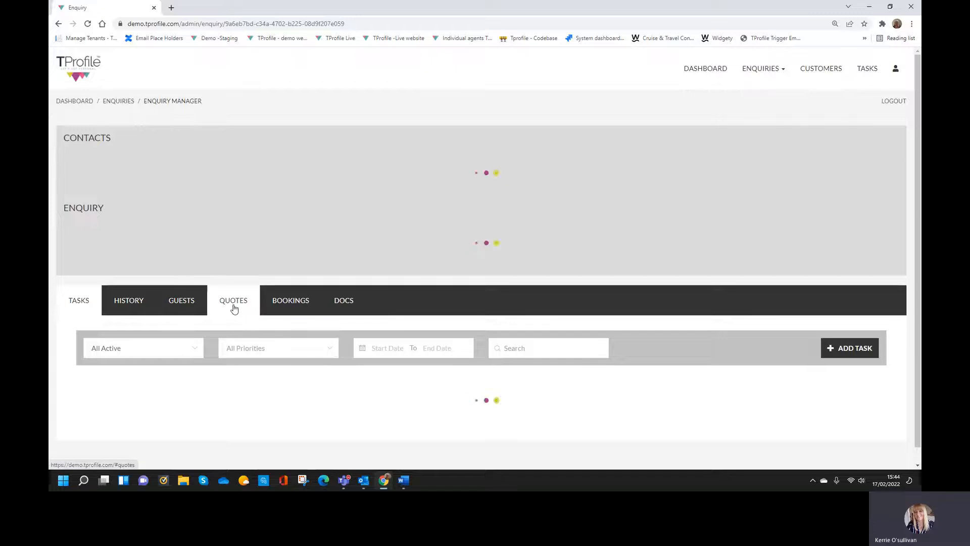
{"action": "left_click", "coordinate": [233, 313]}
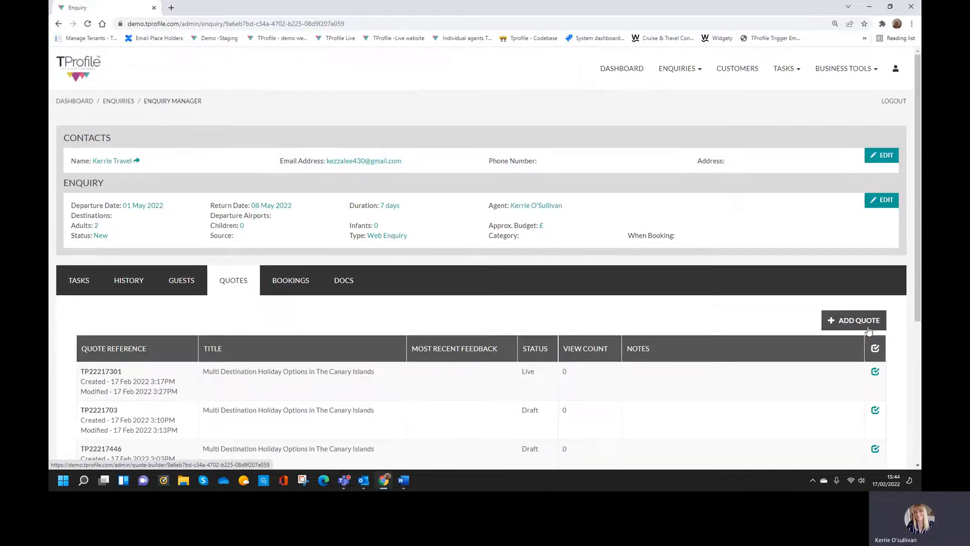
Step: Add a quote to the enquiry, using the Create a Holiday Quote type
{"action": "left_click", "coordinate": [863, 330]}
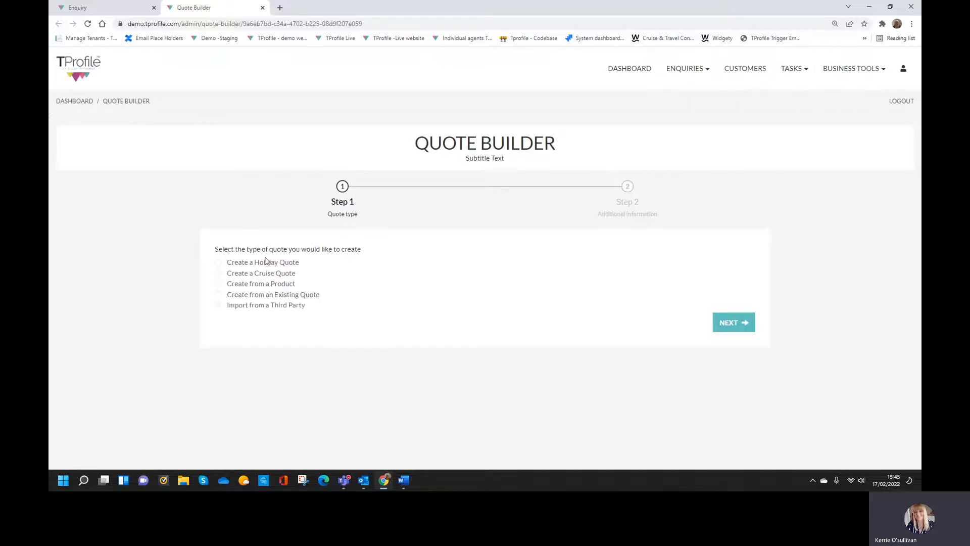
{"action": "left_click", "coordinate": [267, 262]}
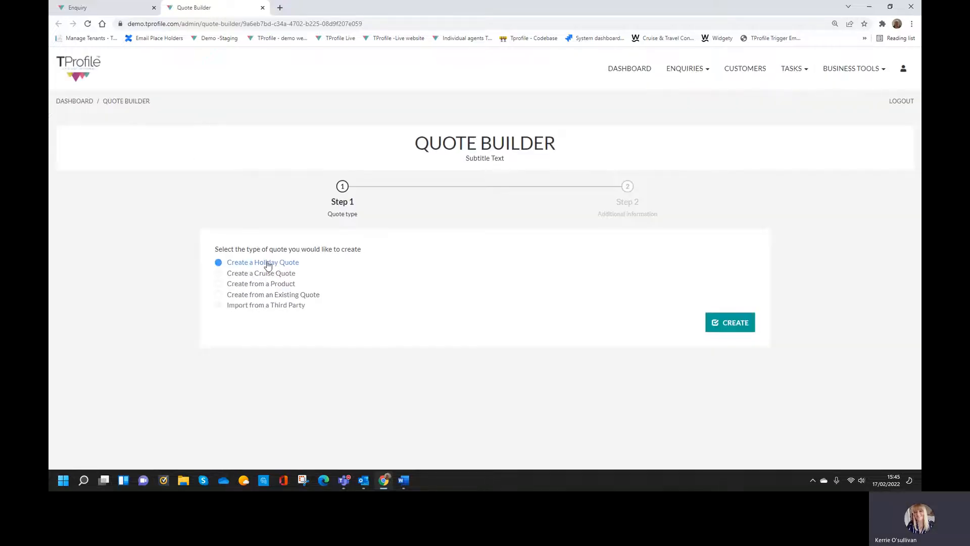
{"action": "left_click", "coordinate": [736, 324]}
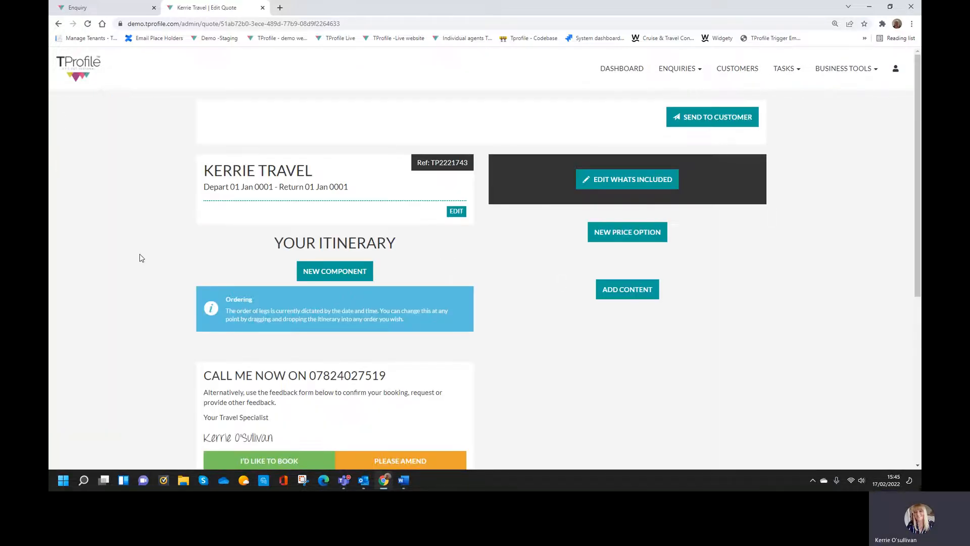
Step: Edit the quote details, set the layout to Multi Hotel Quote, and try to save
{"action": "scroll", "coordinate": [180, 241], "scroll_direction": "down", "scroll_amount": 5}
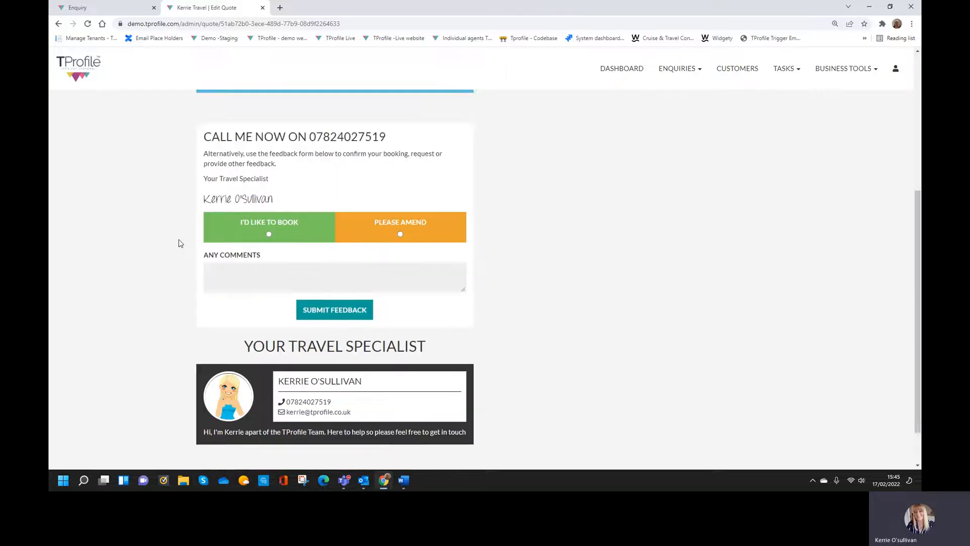
{"action": "scroll", "coordinate": [180, 244], "scroll_direction": "up", "scroll_amount": 5}
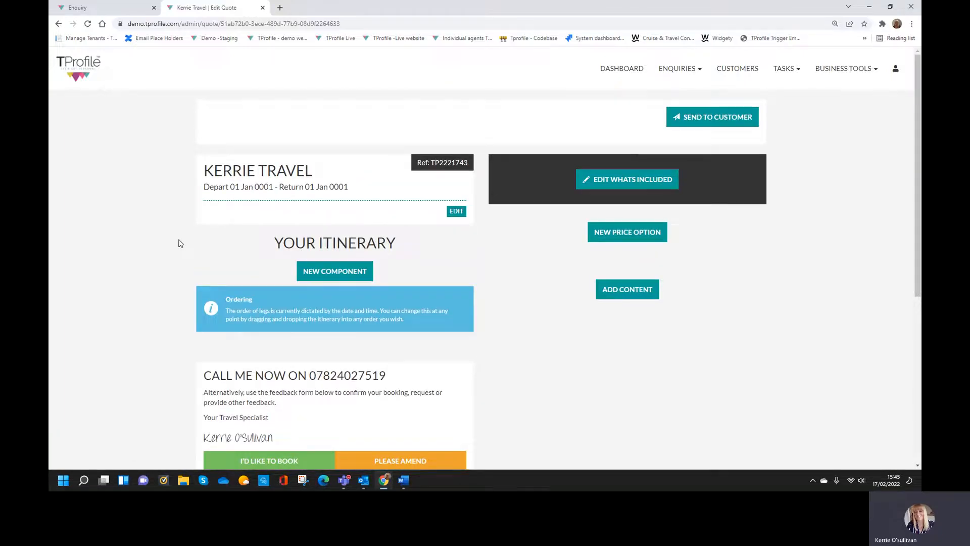
{"action": "left_click", "coordinate": [457, 211]}
{"action": "scroll", "coordinate": [356, 261], "scroll_direction": "down", "scroll_amount": 3}
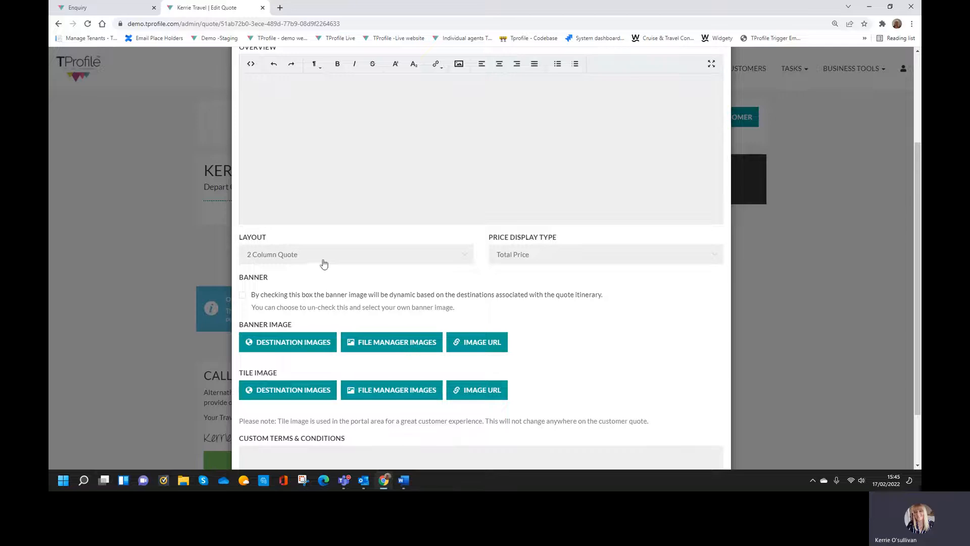
{"action": "left_click", "coordinate": [324, 264]}
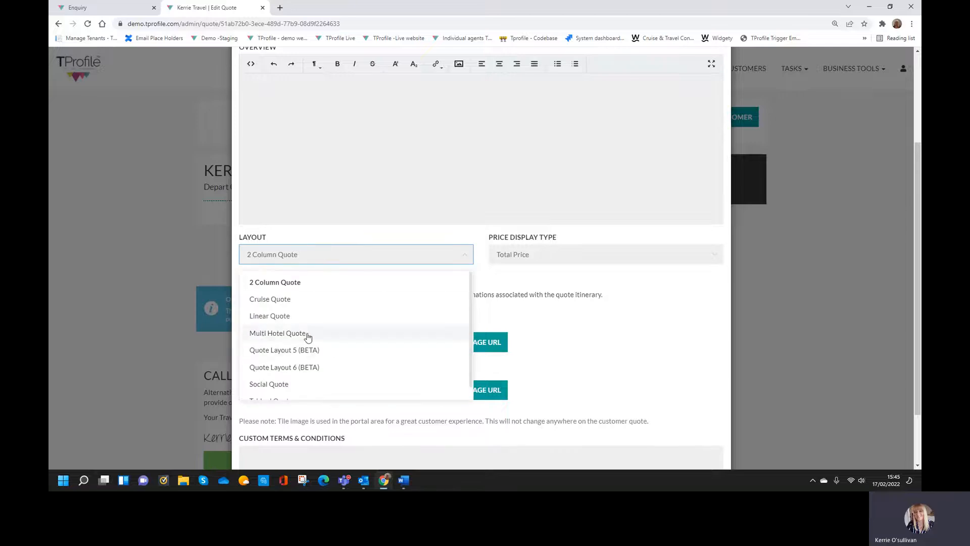
{"action": "left_click", "coordinate": [308, 333]}
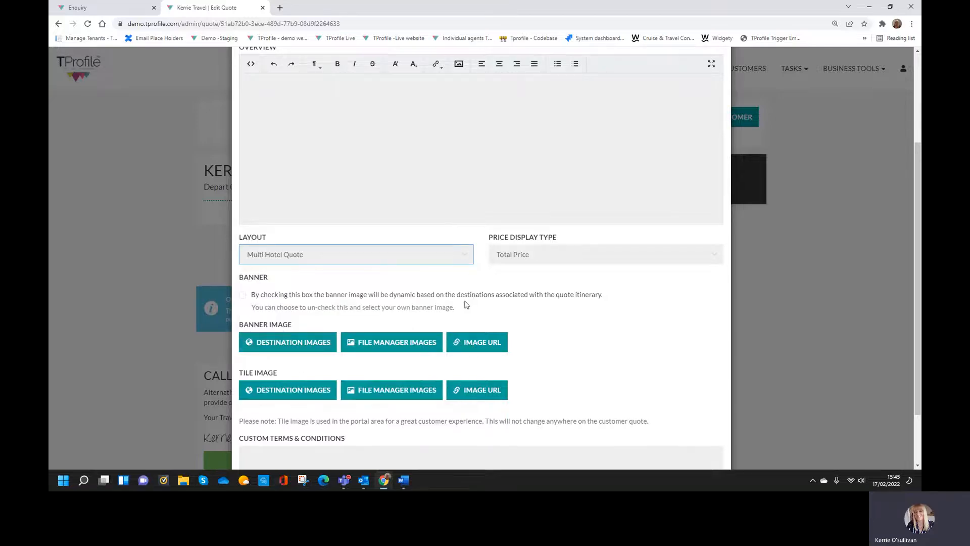
{"action": "scroll", "coordinate": [736, 443], "scroll_direction": "down", "scroll_amount": 2}
{"action": "left_click", "coordinate": [707, 436]}
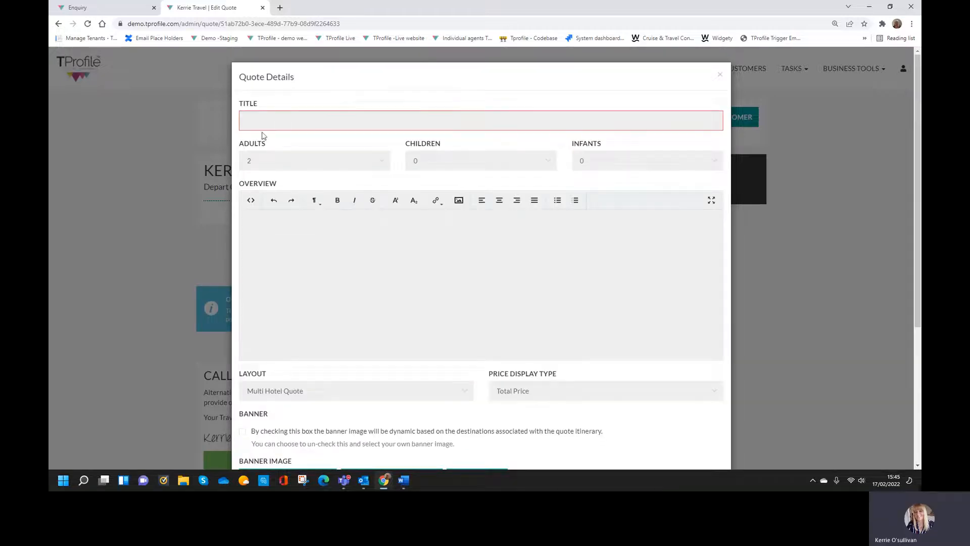
Step: Enter "Multi Destination Holiday Options in The Canary Islands" as the quote title, checking the wording in the Word document
{"action": "scroll", "coordinate": [455, 278], "scroll_direction": "down", "scroll_amount": 5}
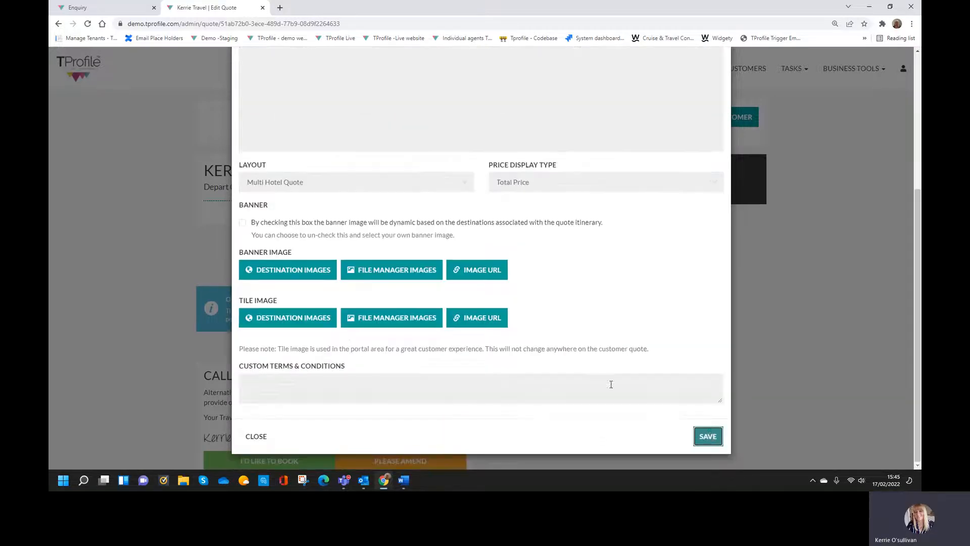
{"action": "left_click", "coordinate": [404, 480]}
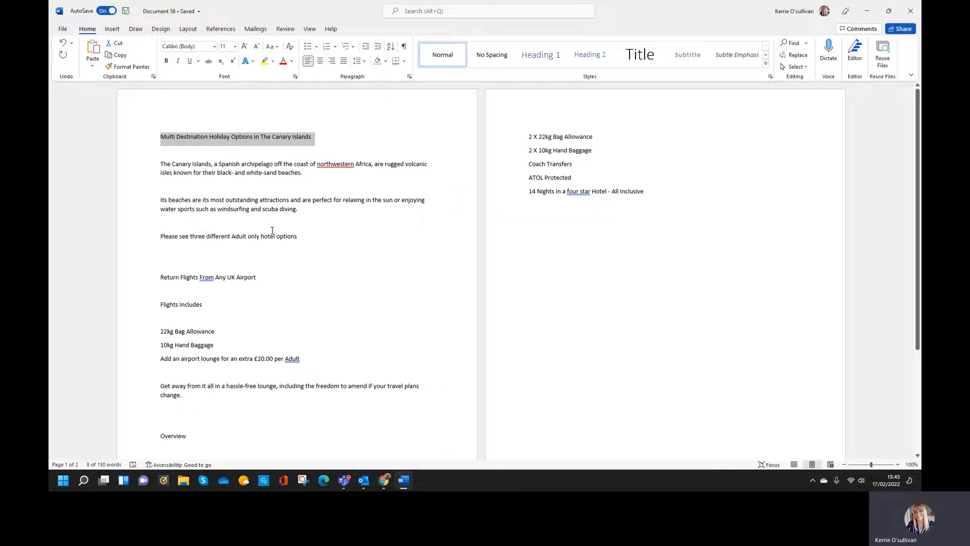
{"action": "left_click", "coordinate": [406, 486]}
{"action": "scroll", "coordinate": [329, 218], "scroll_direction": "up", "scroll_amount": 4}
{"action": "left_click", "coordinate": [301, 121]}
{"action": "type", "text": "Multi Destination Holiday Options in The Canary Islands"}
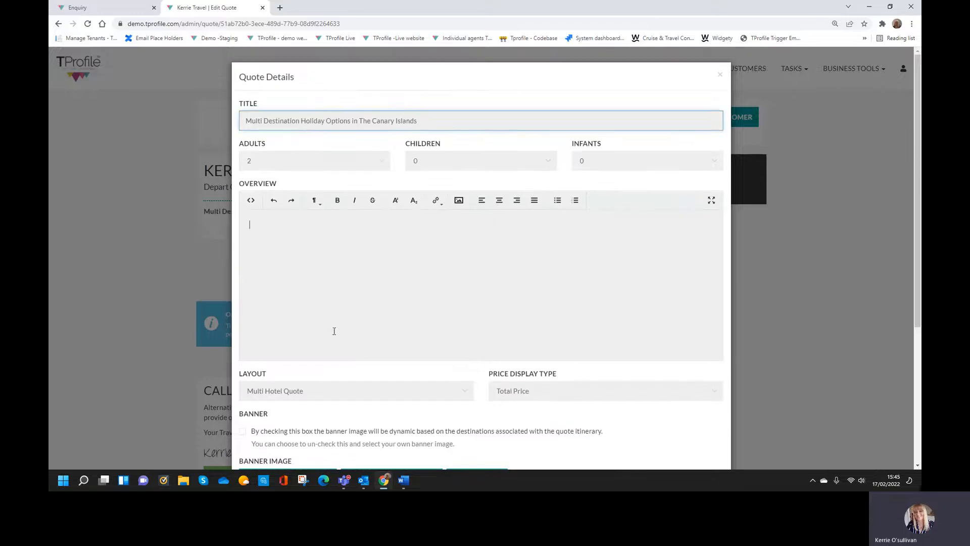
Step: Copy the Canary Islands introduction, through the adult-only hotel options line, from the Word document into the quote's overview
{"action": "left_click", "coordinate": [403, 480]}
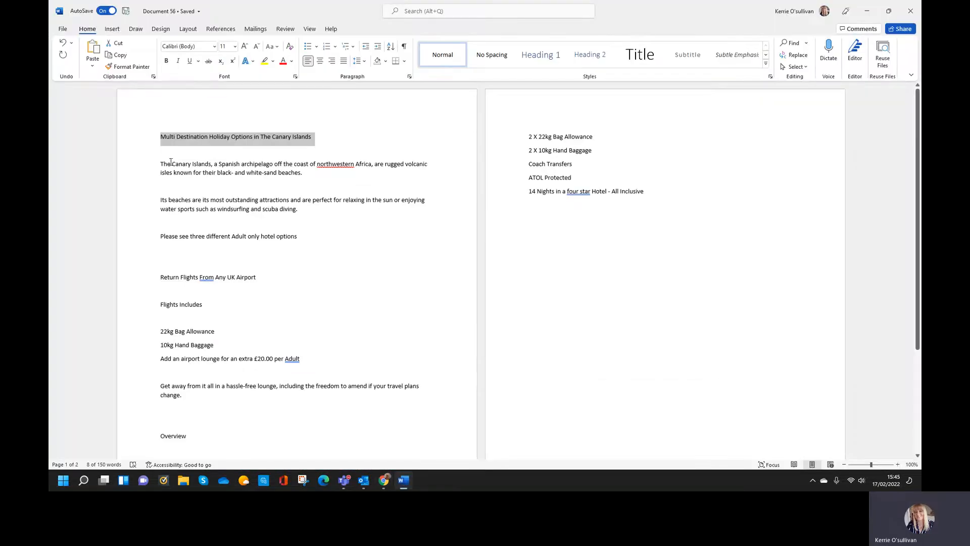
{"action": "left_click_drag", "start_coordinate": [163, 164], "coordinate": [320, 236]}
{"action": "key", "text": "ctrl+c"}
{"action": "left_click", "coordinate": [385, 480]}
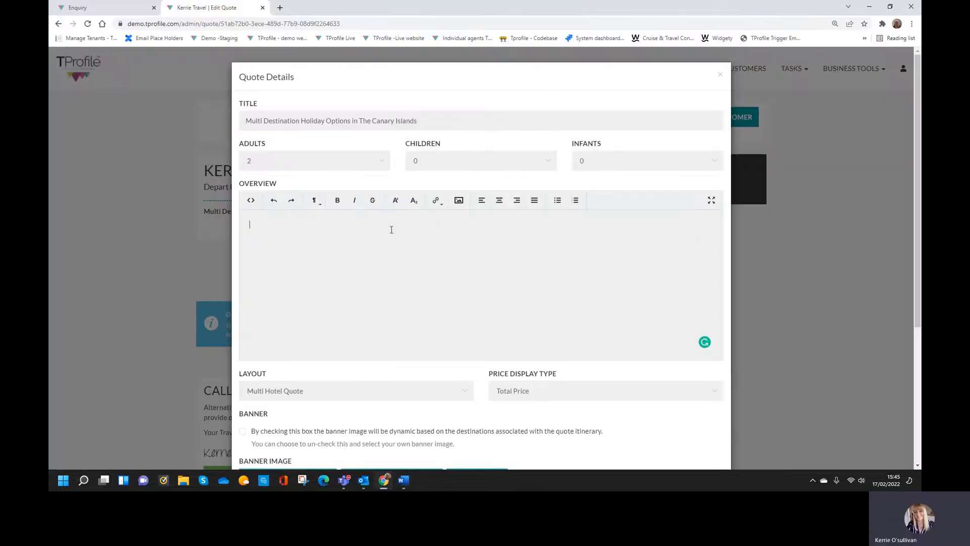
{"action": "left_click", "coordinate": [291, 238]}
{"action": "key", "text": "ctrl+v"}
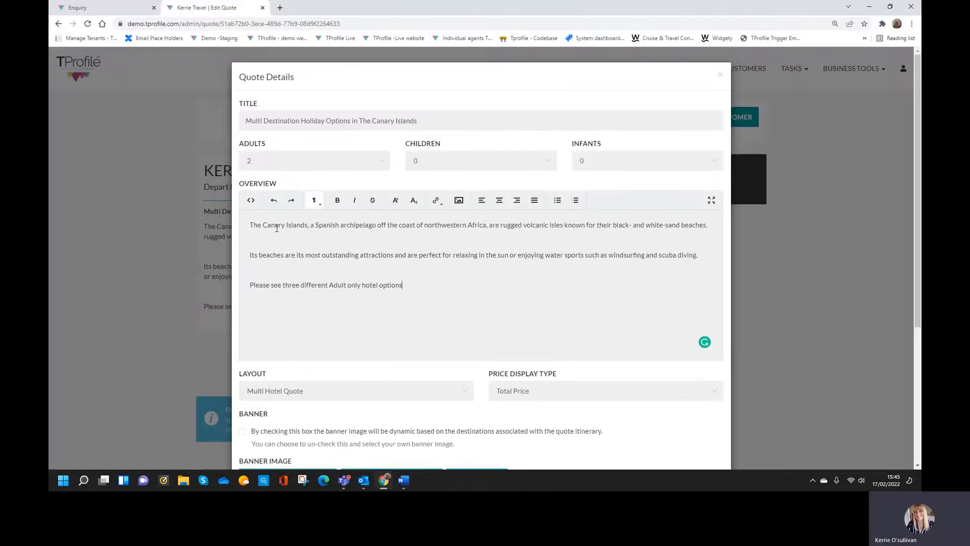
Step: Remove the blank line after the first overview paragraph and save the quote details
{"action": "left_click", "coordinate": [716, 227]}
{"action": "key", "text": "Delete"}
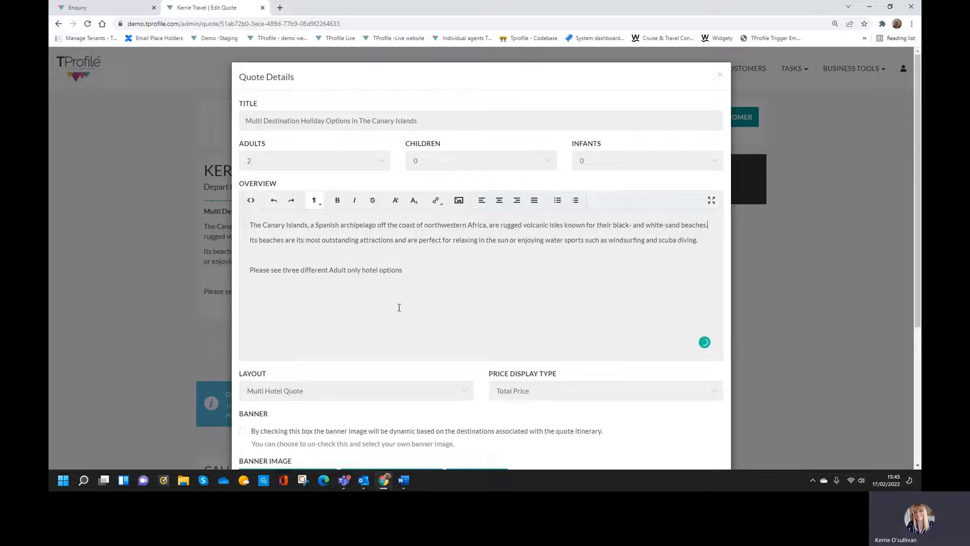
{"action": "scroll", "coordinate": [399, 307], "scroll_direction": "down", "scroll_amount": 4}
{"action": "left_click", "coordinate": [703, 436]}
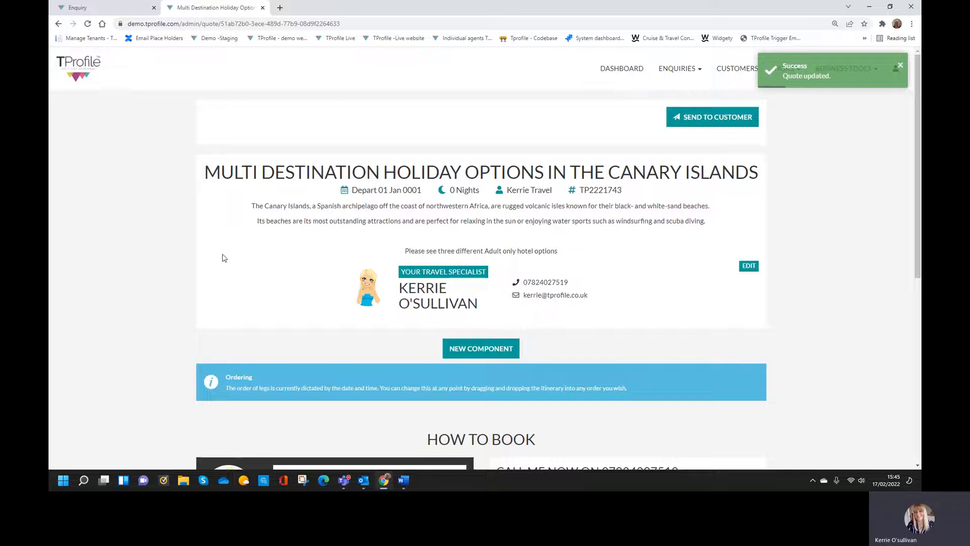
Step: Examine the quote's title, overview text, agent details, what's included, feedback and price option sections
{"action": "scroll", "coordinate": [238, 245], "scroll_direction": "down", "scroll_amount": 6}
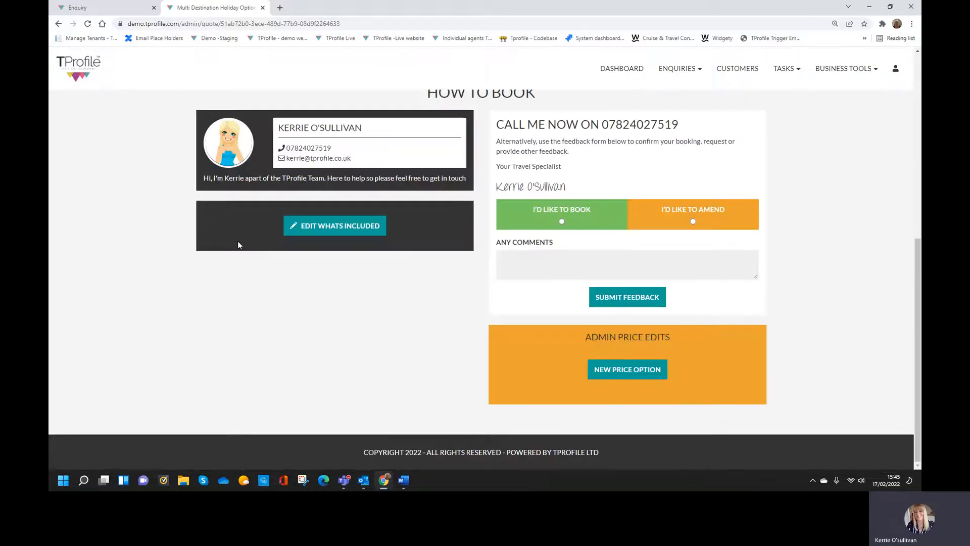
{"action": "scroll", "coordinate": [238, 246], "scroll_direction": "up", "scroll_amount": 7}
{"action": "left_click_drag", "start_coordinate": [209, 174], "coordinate": [750, 174]}
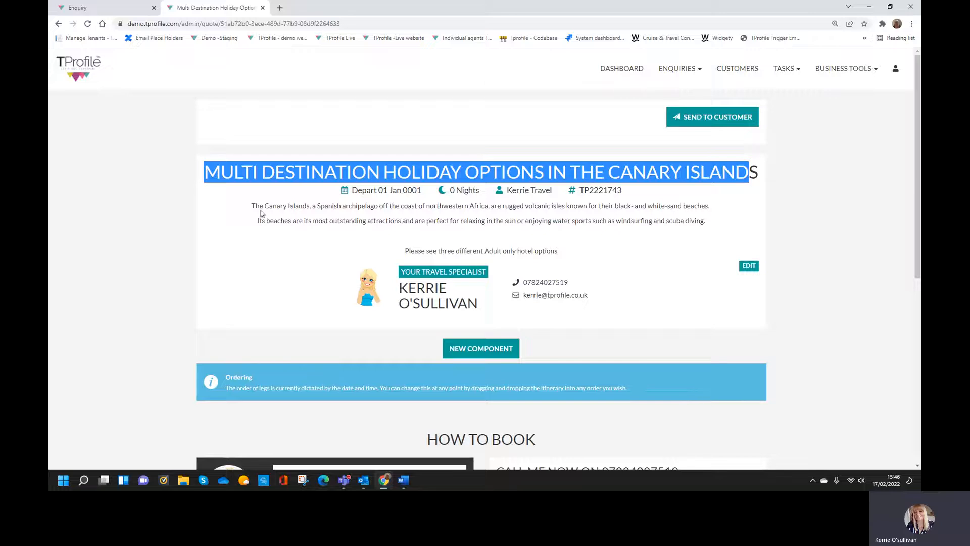
{"action": "left_click_drag", "start_coordinate": [252, 206], "coordinate": [705, 230]}
{"action": "left_click_drag", "start_coordinate": [404, 251], "coordinate": [592, 254]}
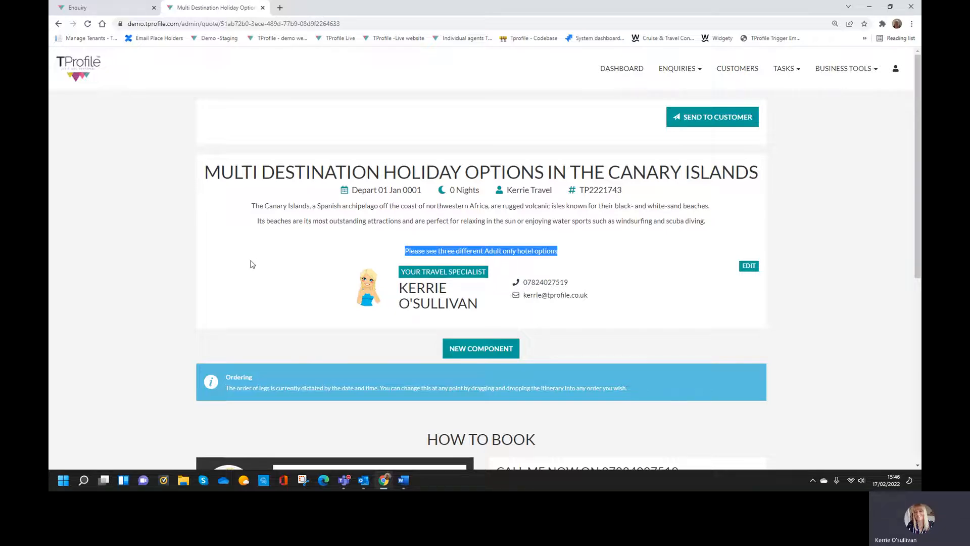
{"action": "scroll", "coordinate": [251, 264], "scroll_direction": "down", "scroll_amount": 3}
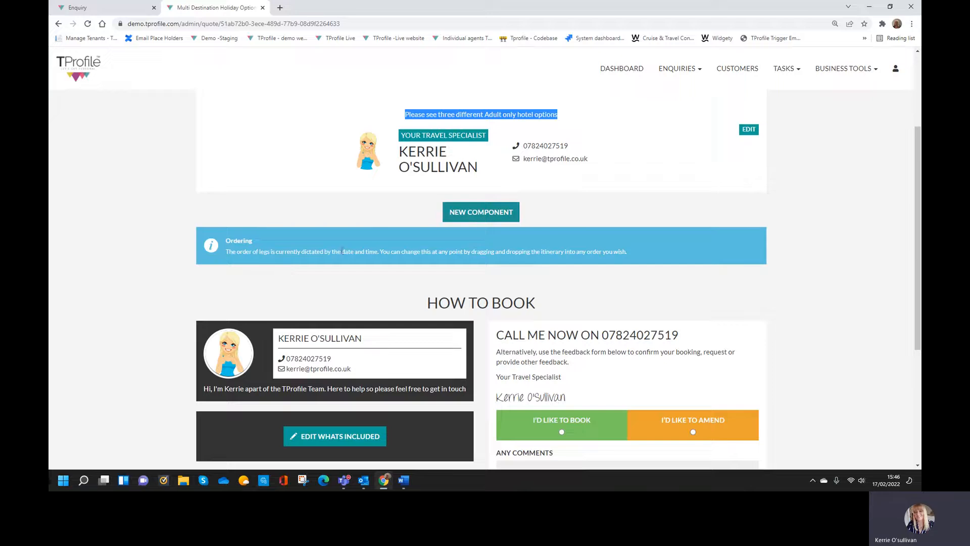
{"action": "scroll", "coordinate": [348, 250], "scroll_direction": "down", "scroll_amount": 2}
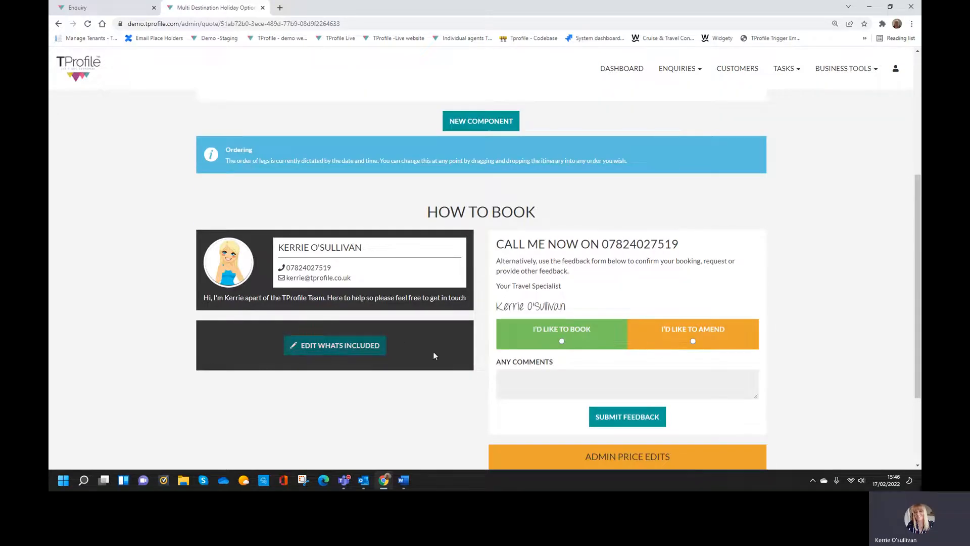
{"action": "scroll", "coordinate": [598, 415], "scroll_direction": "down", "scroll_amount": 2}
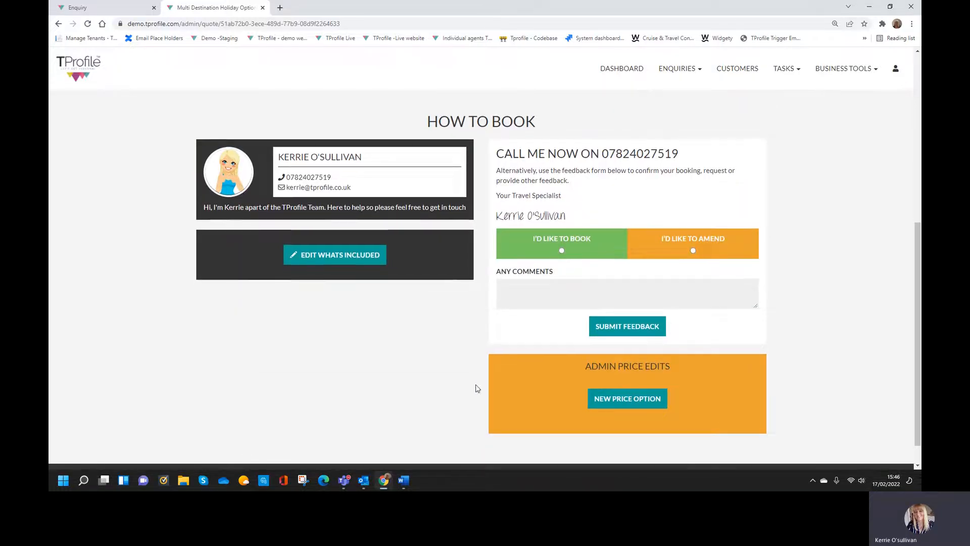
{"action": "scroll", "coordinate": [354, 369], "scroll_direction": "up", "scroll_amount": 7}
{"action": "left_click", "coordinate": [340, 355]}
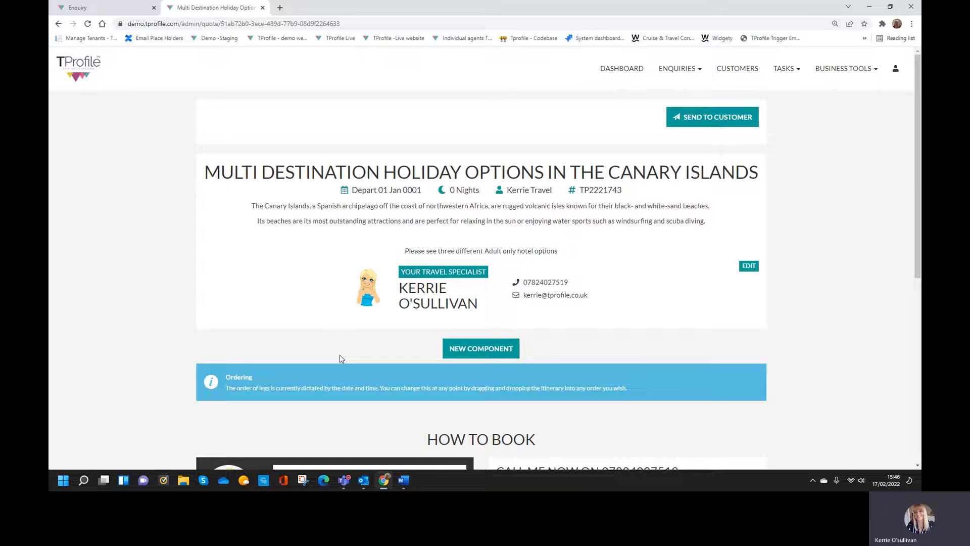
Step: Start a new miscellaneous component and title it "Return Flights From Any UK Airport", copied from the Word document
{"action": "left_click", "coordinate": [483, 351]}
{"action": "left_click", "coordinate": [468, 112]}
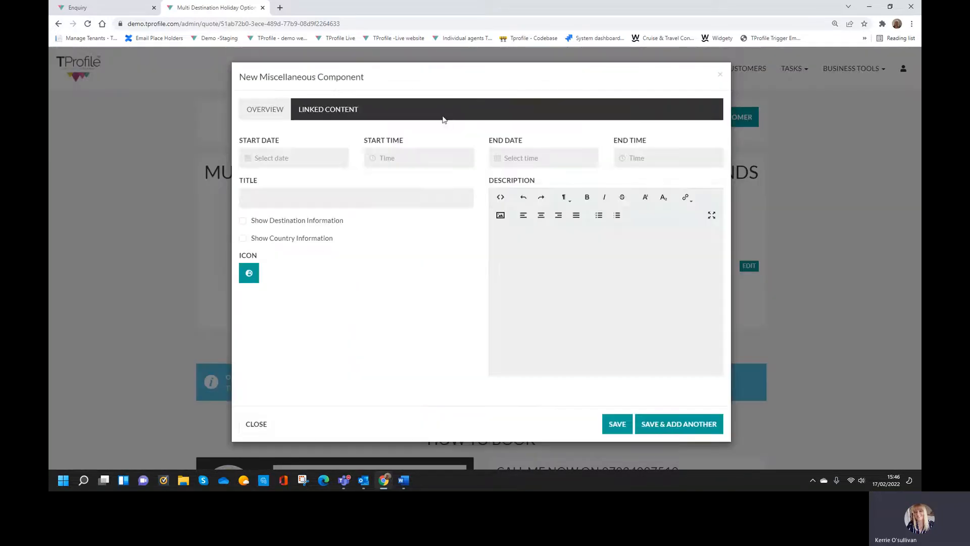
{"action": "left_click", "coordinate": [403, 481]}
{"action": "left_click_drag", "start_coordinate": [161, 277], "coordinate": [268, 278]}
{"action": "key", "text": "ctrl+c"}
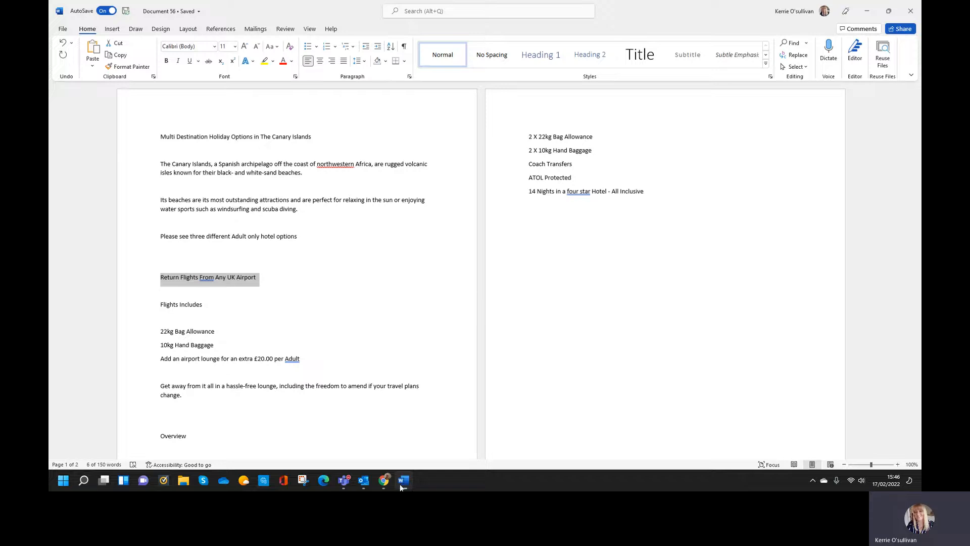
{"action": "left_click", "coordinate": [403, 480]}
{"action": "left_click", "coordinate": [350, 201]}
{"action": "key", "text": "ctrl+v"}
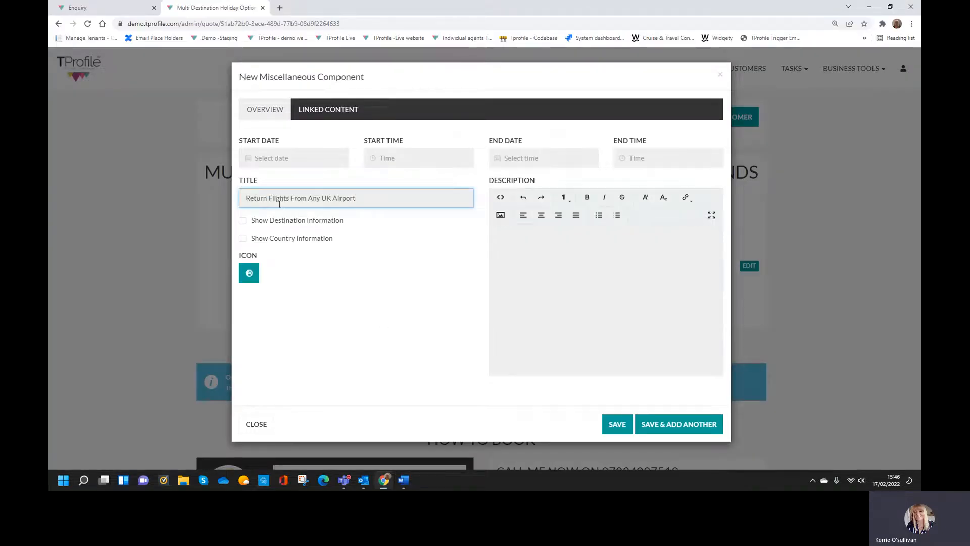
Step: Copy the "Flights Includes" text, through the airport lounge paragraph, from the Word document into the component's description as plain text
{"action": "left_click", "coordinate": [508, 252]}
{"action": "left_click", "coordinate": [403, 480]}
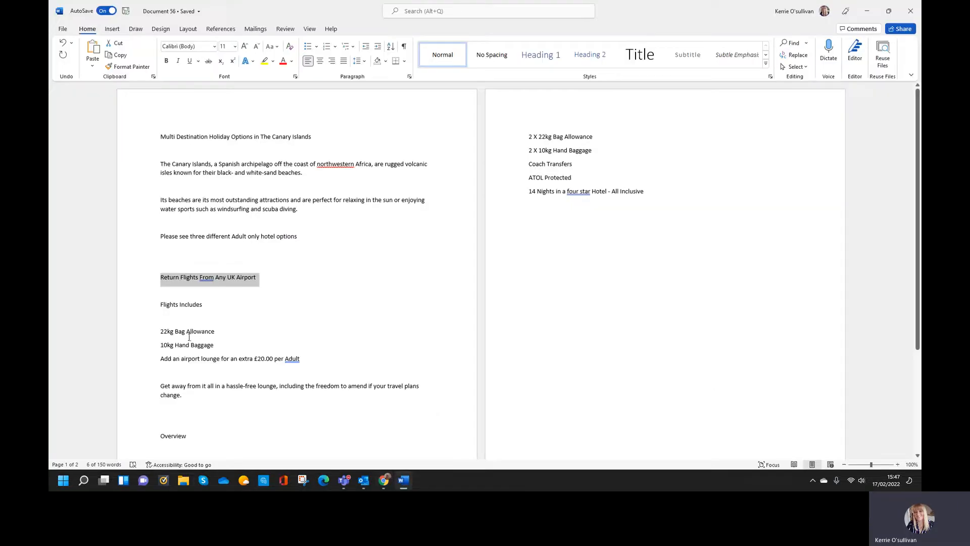
{"action": "left_click_drag", "start_coordinate": [160, 303], "coordinate": [211, 397]}
{"action": "key", "text": "ctrl+c"}
{"action": "key", "text": "alt+Tab"}
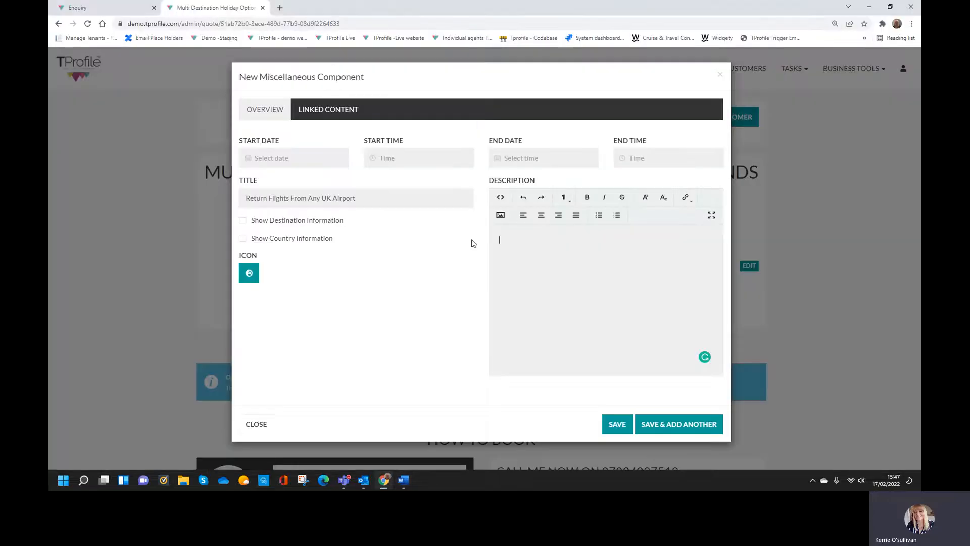
{"action": "right_click", "coordinate": [501, 238]}
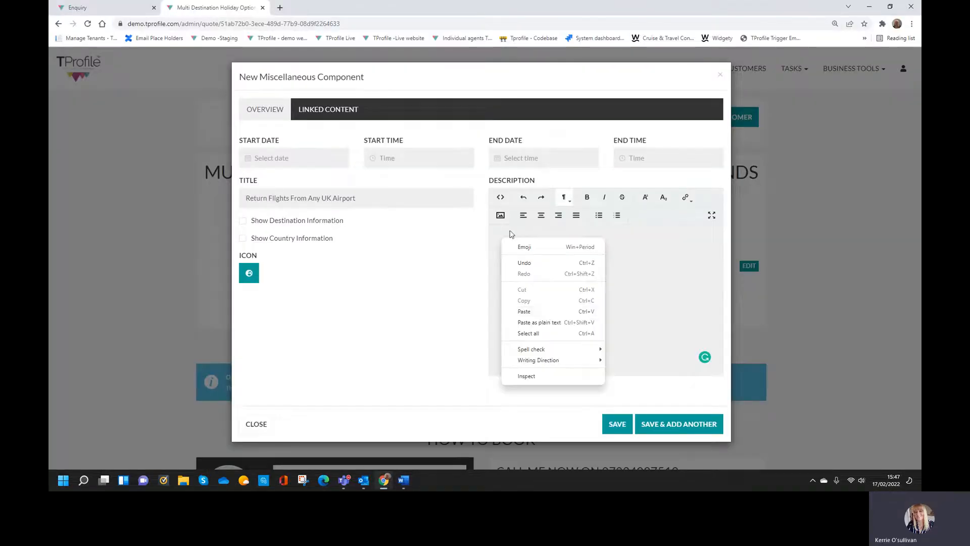
{"action": "left_click", "coordinate": [535, 322]}
Step: Make the "Flights Includes" heading bold in the description and remove the blank line beneath it
{"action": "triple_click", "coordinate": [552, 243]}
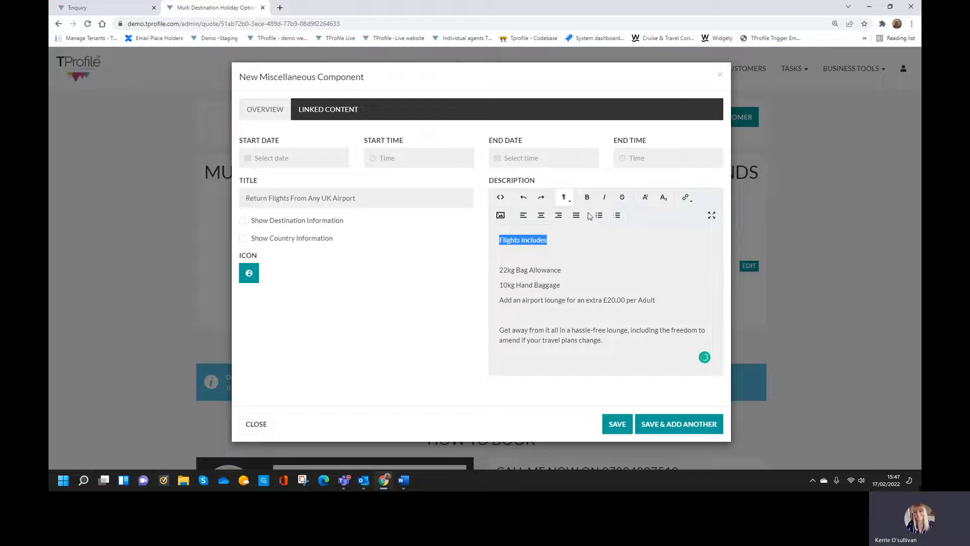
{"action": "left_click_drag", "start_coordinate": [529, 302], "coordinate": [621, 302]}
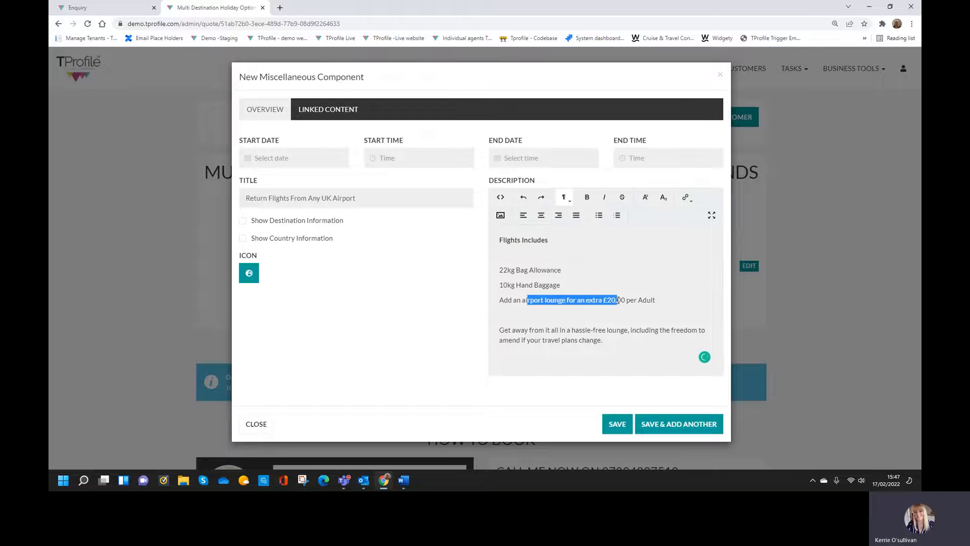
{"action": "left_click", "coordinate": [560, 243]}
{"action": "key", "text": "Delete"}
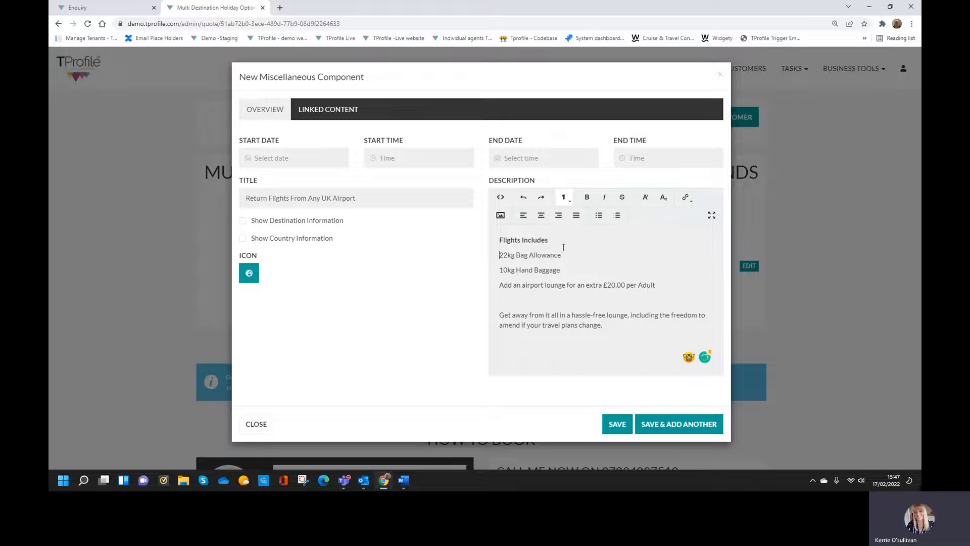
Step: Turn the 22kg and 10kg baggage lines into a bulleted list and remove the blank line above the lounge paragraph
{"action": "left_click", "coordinate": [598, 215]}
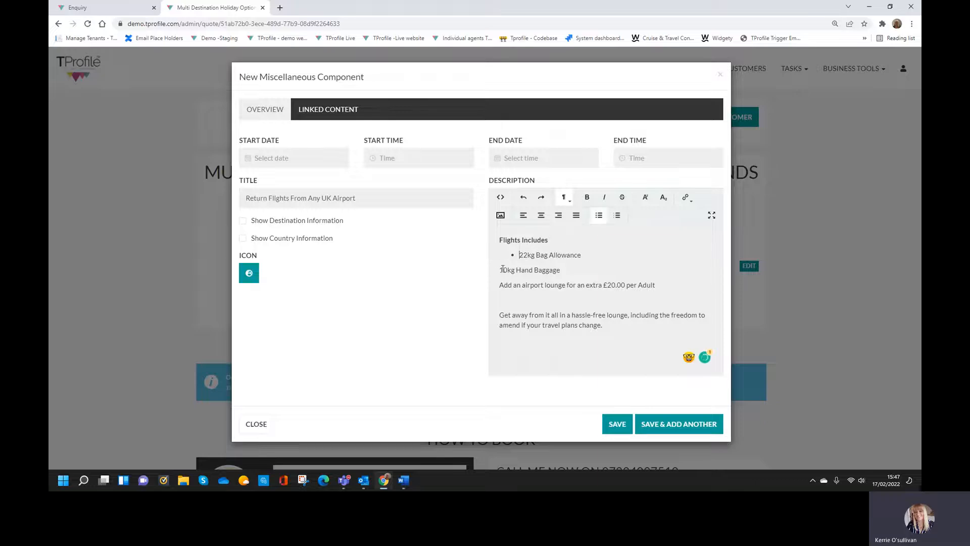
{"action": "left_click", "coordinate": [599, 216]}
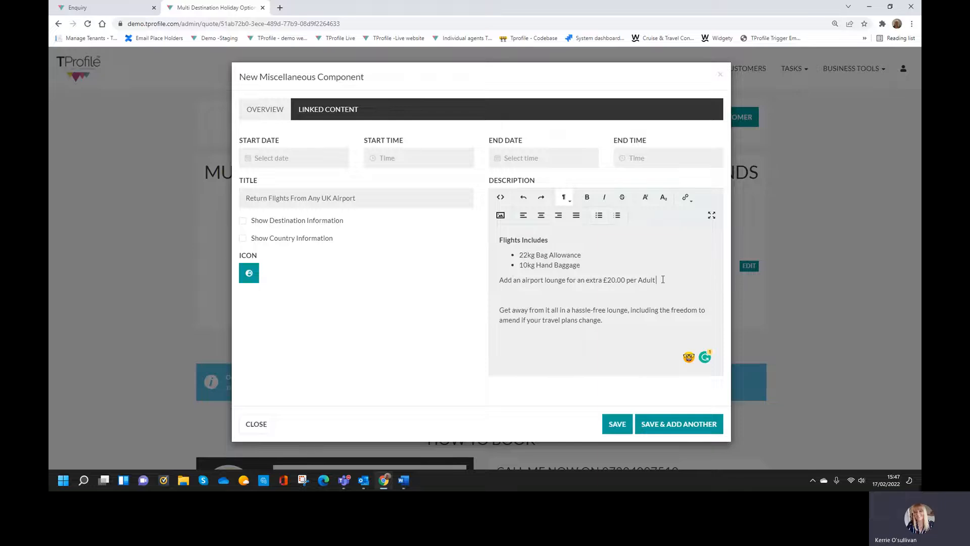
{"action": "key", "text": "Delete"}
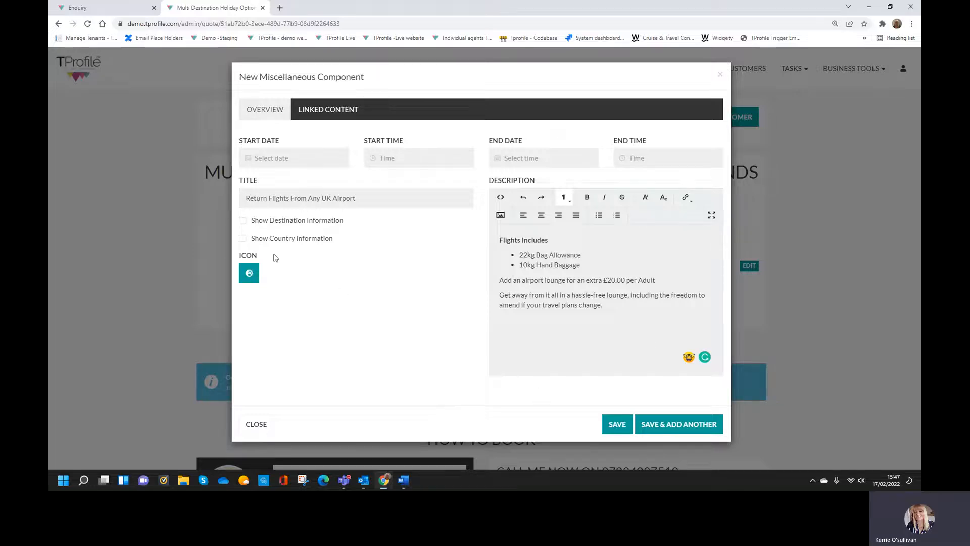
Step: Search the component icons for "plane", choose the solid airplane icon, and try to save the component
{"action": "left_click", "coordinate": [252, 278]}
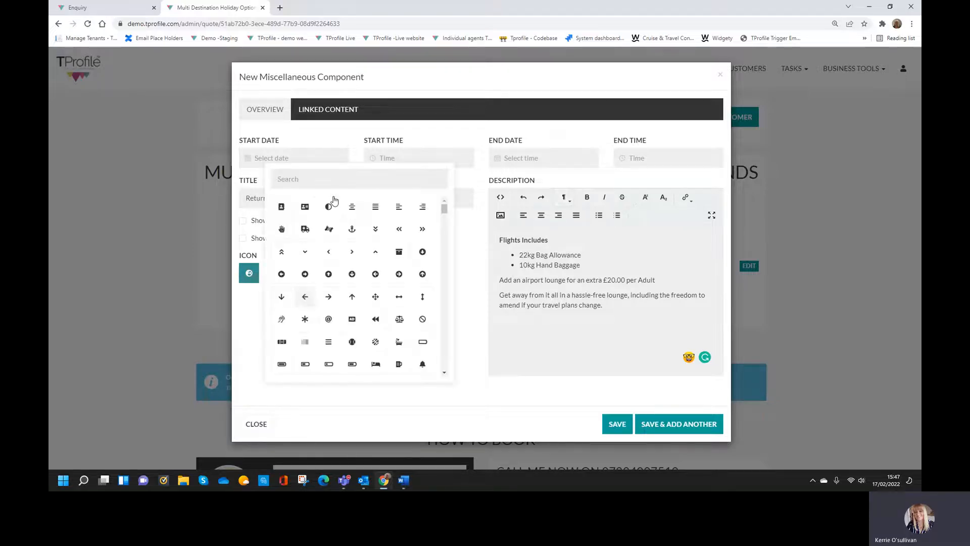
{"action": "left_click", "coordinate": [332, 182]}
{"action": "type", "text": "plane"}
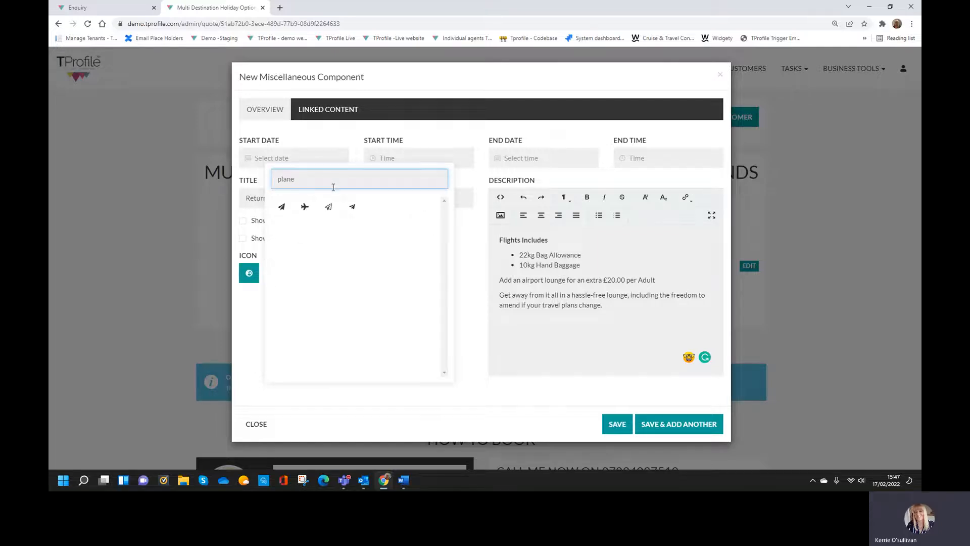
{"action": "left_click", "coordinate": [304, 207]}
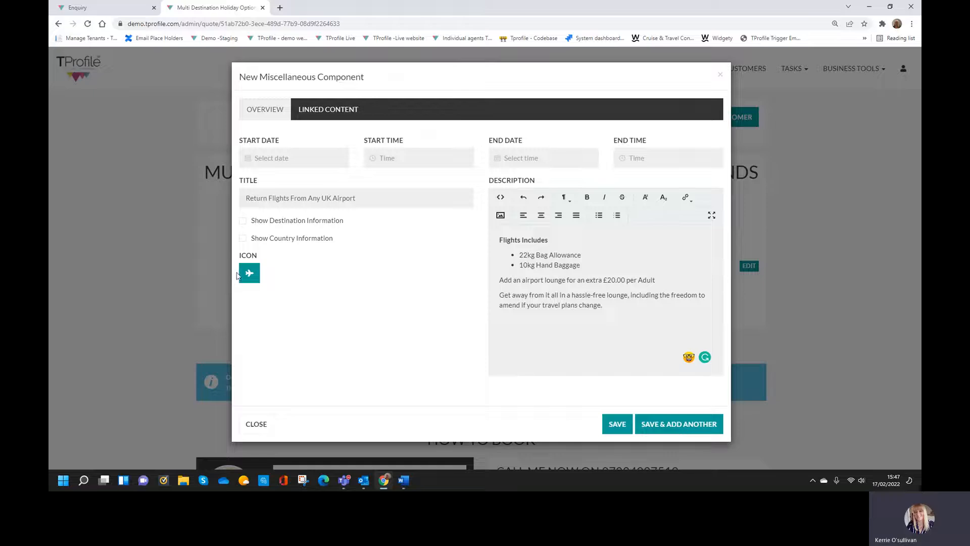
{"action": "left_click", "coordinate": [616, 426]}
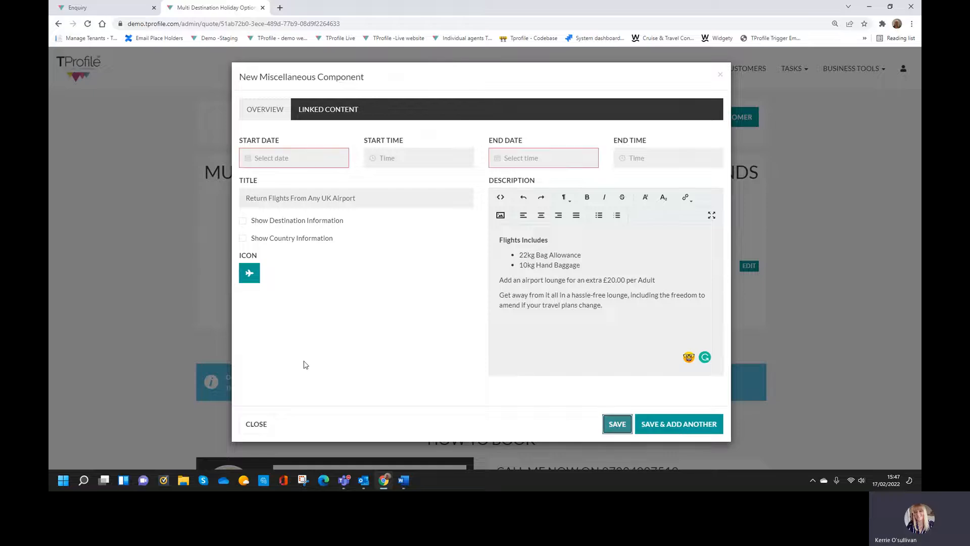
Step: Set the flight component's dates to 01 May 2023 through 08 May 2023 and save it
{"action": "left_click", "coordinate": [313, 158]}
{"action": "left_click", "coordinate": [387, 190]}
{"action": "left_click", "coordinate": [375, 192]}
{"action": "left_click", "coordinate": [375, 192]}
{"action": "left_click", "coordinate": [376, 192]}
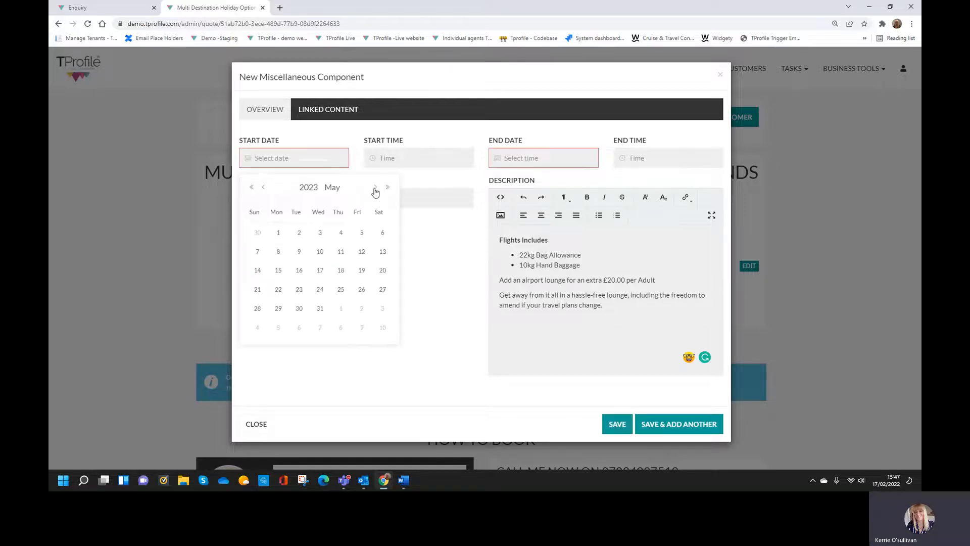
{"action": "left_click", "coordinate": [278, 233]}
{"action": "left_click", "coordinate": [560, 158]}
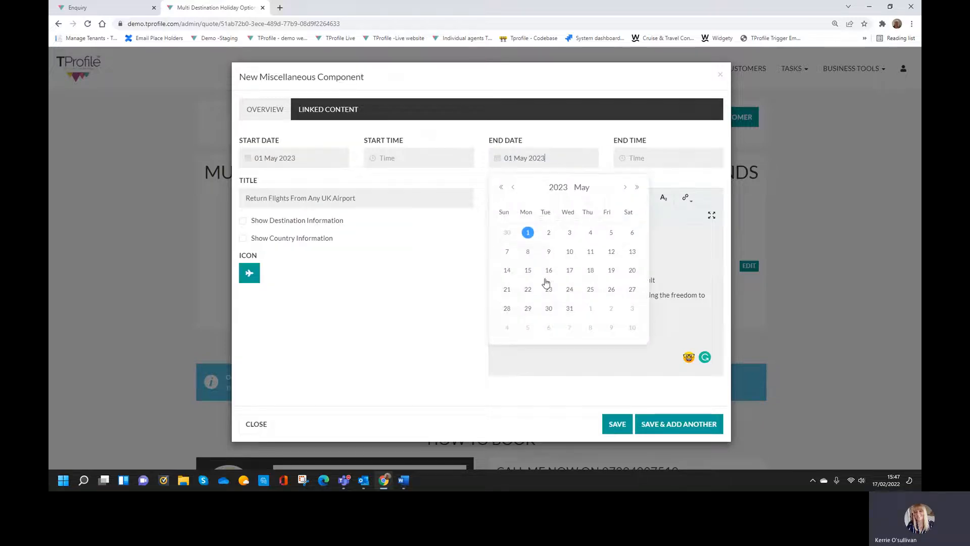
{"action": "left_click", "coordinate": [528, 252]}
{"action": "left_click", "coordinate": [618, 423]}
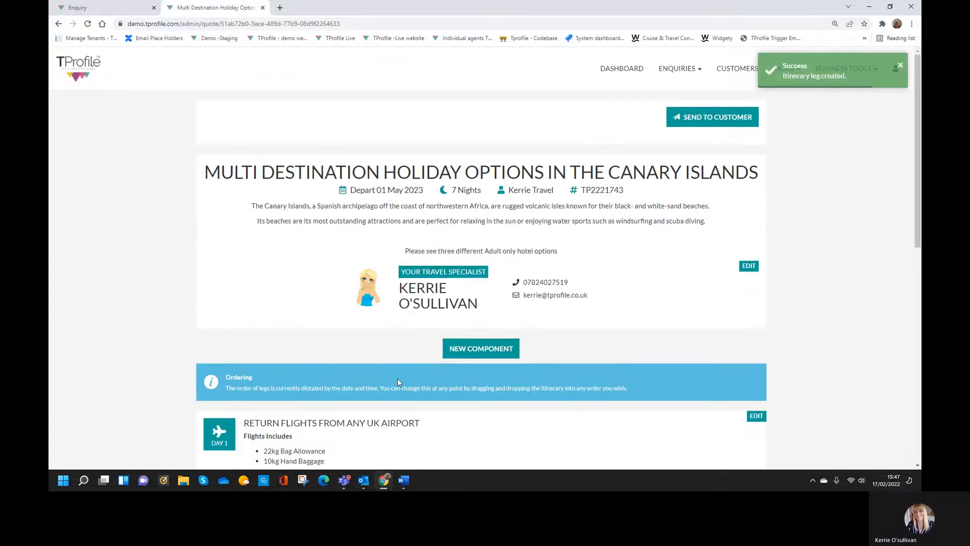
Step: Start a new accommodation component and choose its accommodation provider
{"action": "scroll", "coordinate": [397, 378], "scroll_direction": "down", "scroll_amount": 2}
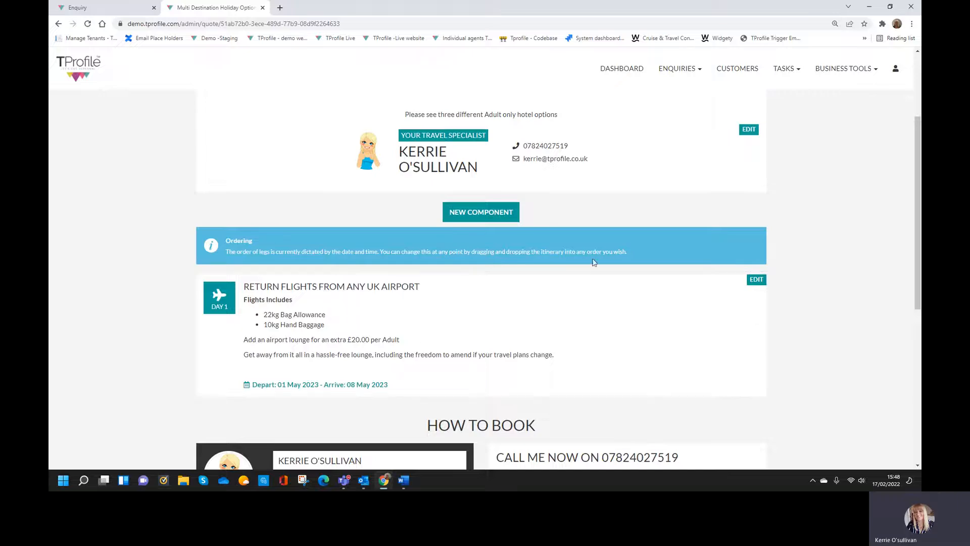
{"action": "left_click", "coordinate": [500, 212]}
{"action": "left_click", "coordinate": [286, 108]}
{"action": "left_click", "coordinate": [348, 161]}
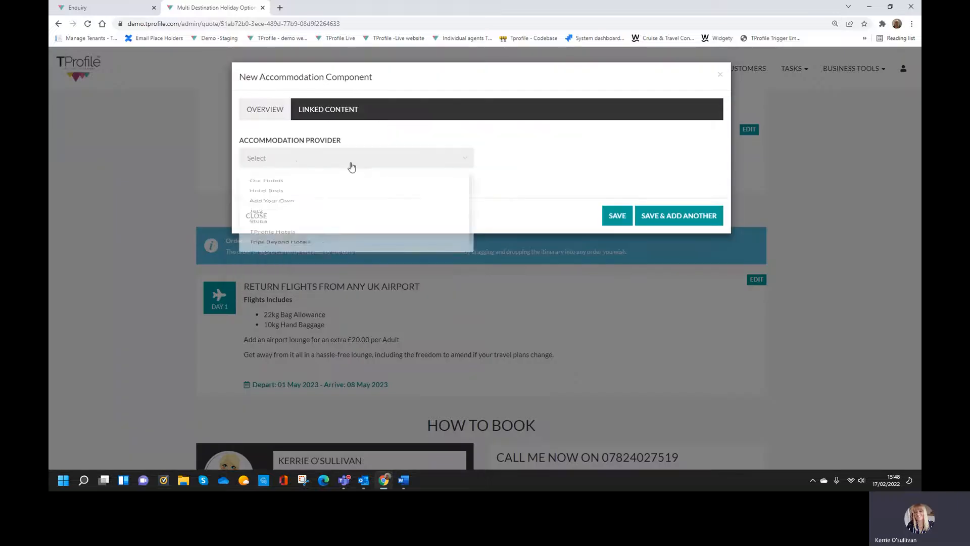
{"action": "left_click", "coordinate": [311, 241]}
Step: Set the accommodation's check-in to 01 May 2023 and its check-out to 08 May 2023
{"action": "left_click", "coordinate": [383, 187]}
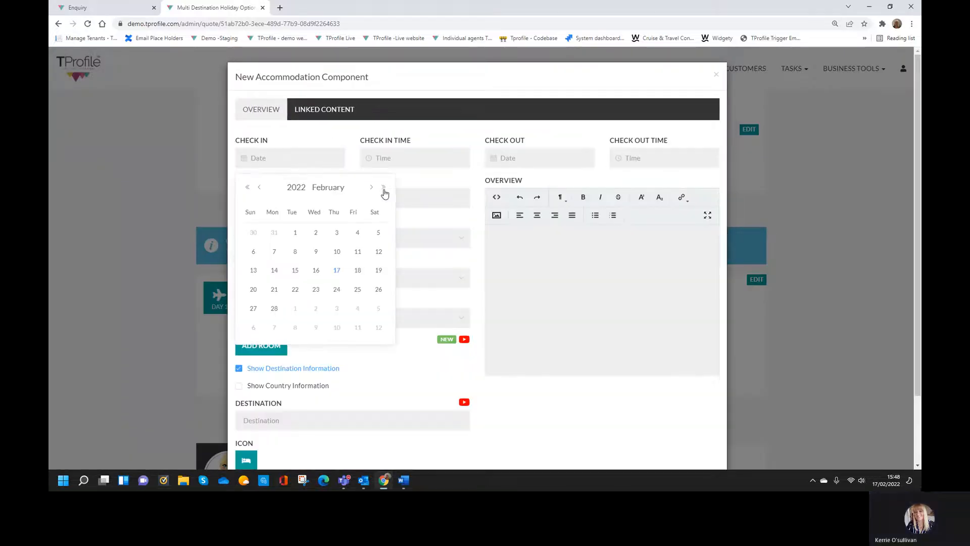
{"action": "left_click", "coordinate": [367, 191]}
{"action": "left_click", "coordinate": [368, 191]}
{"action": "left_click", "coordinate": [368, 191]}
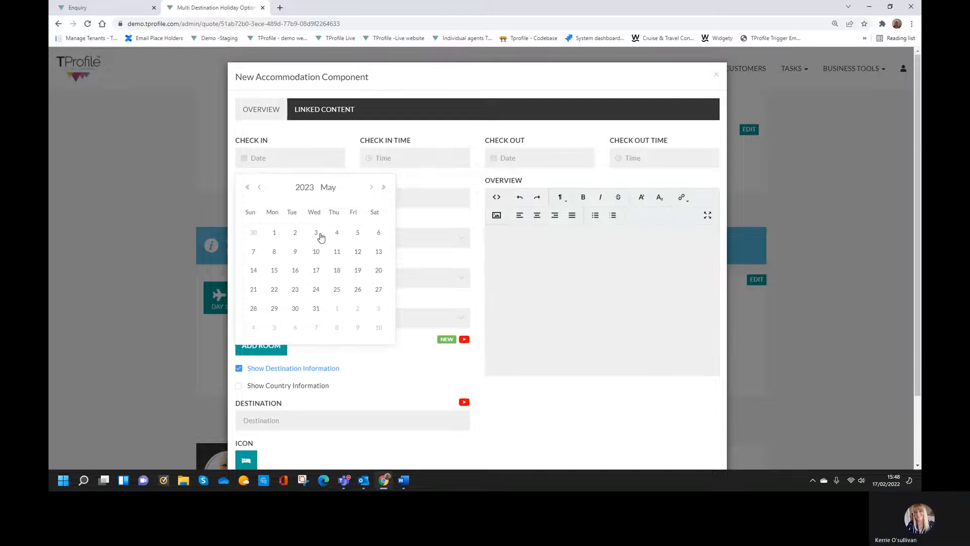
{"action": "left_click", "coordinate": [275, 237]}
{"action": "left_click", "coordinate": [586, 158]}
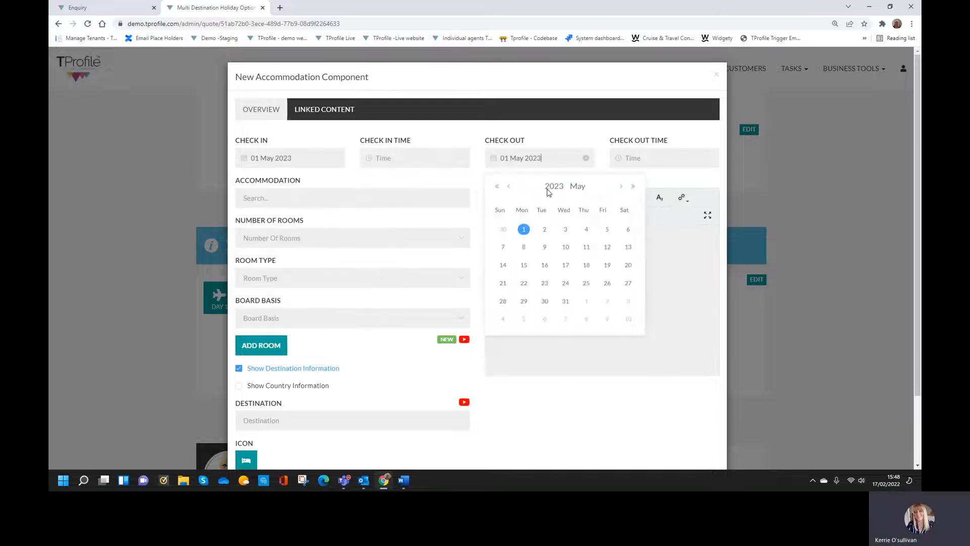
{"action": "left_click", "coordinate": [523, 252]}
Step: Search the accommodation for "gran canar" and choose Gran Canaria Princess
{"action": "left_click", "coordinate": [334, 204]}
{"action": "type", "text": "gran canar"}
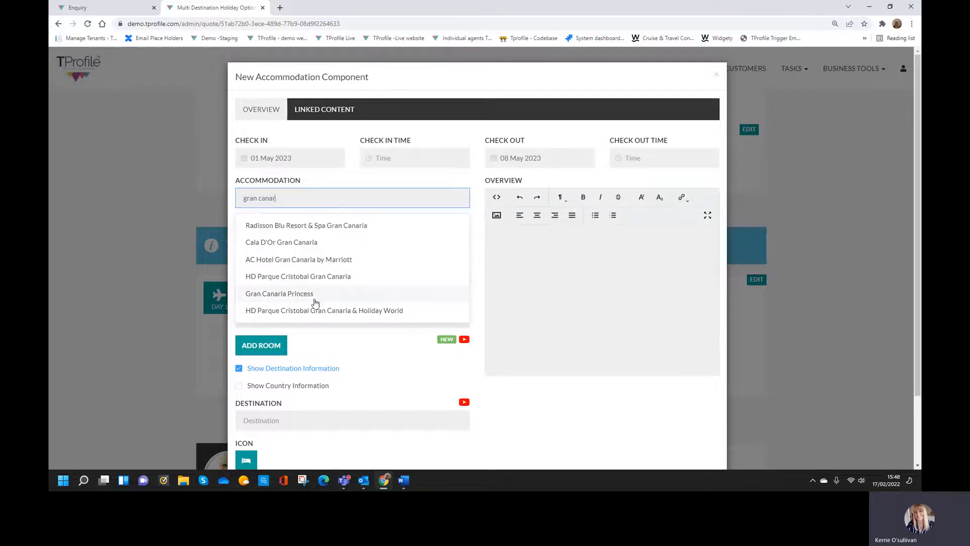
{"action": "left_click", "coordinate": [314, 302]}
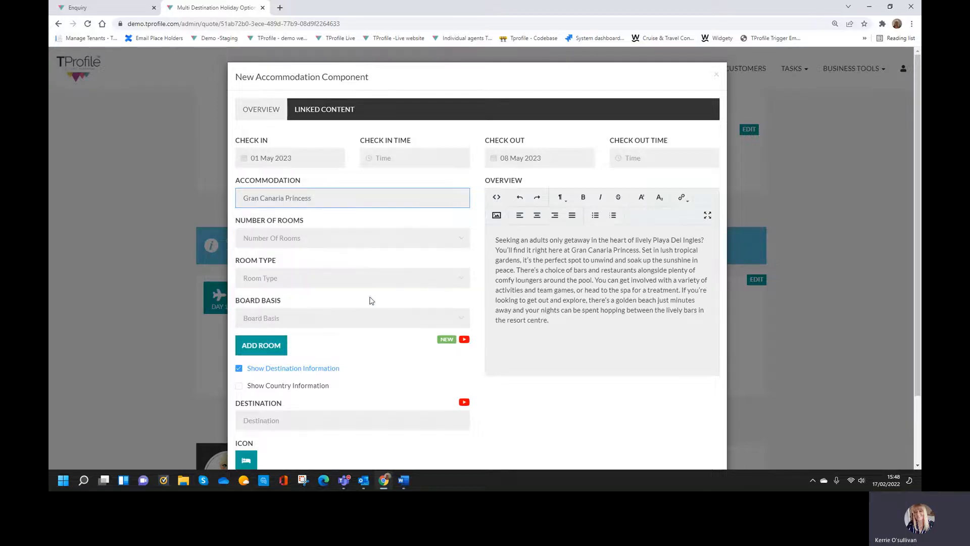
Step: Set the hotel to 1 Deluxe Room with an All Inclusive board basis, and save the accommodation component
{"action": "left_click", "coordinate": [321, 241]}
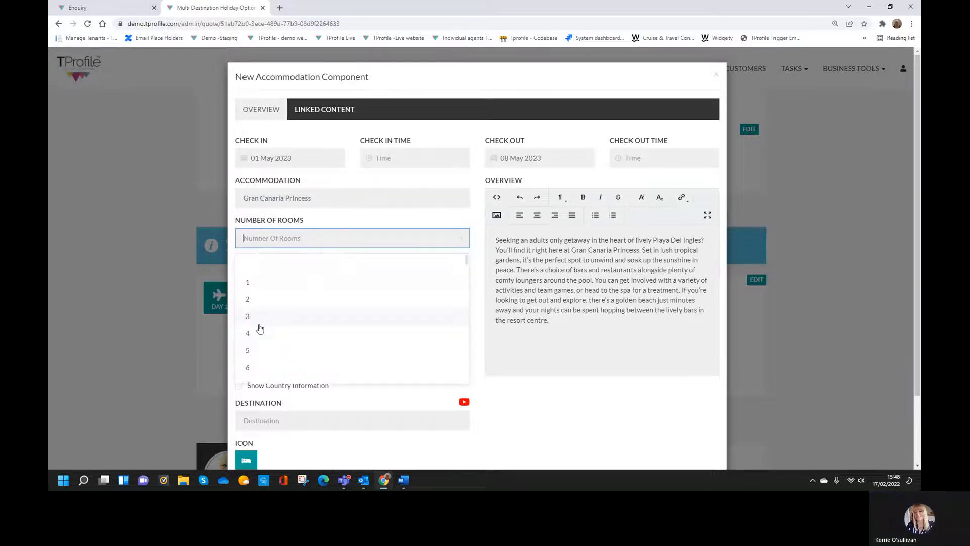
{"action": "left_click", "coordinate": [276, 286]}
{"action": "left_click", "coordinate": [349, 285]}
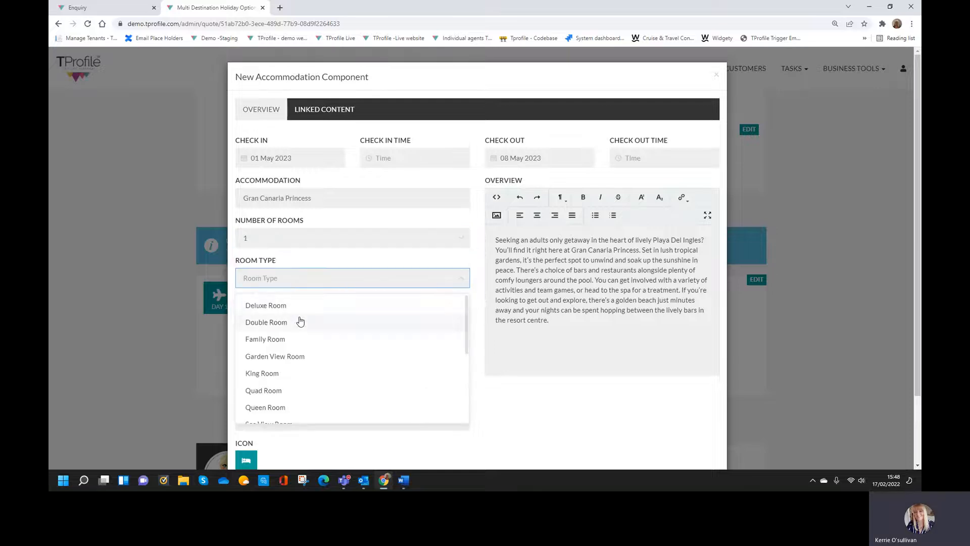
{"action": "left_click", "coordinate": [317, 308]}
{"action": "left_click", "coordinate": [317, 315]}
{"action": "left_click", "coordinate": [329, 346]}
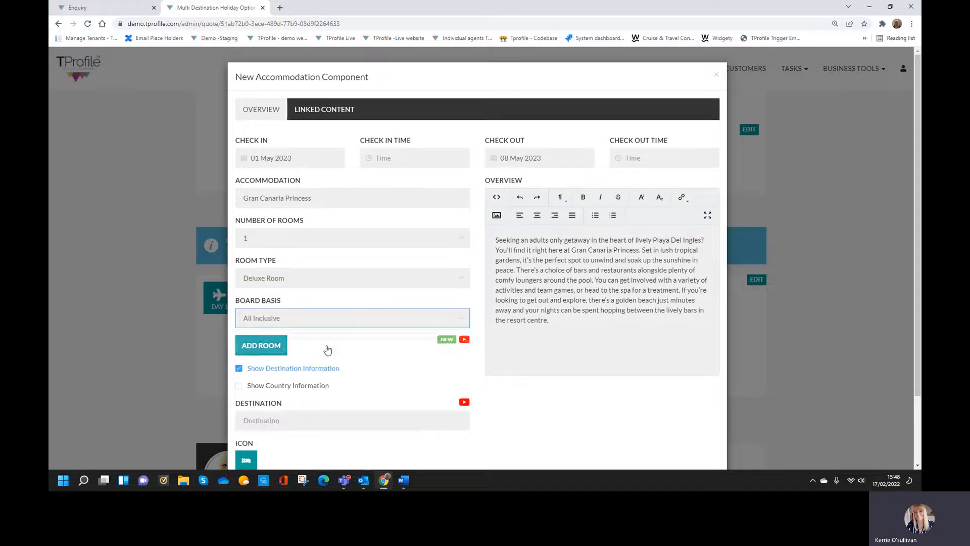
{"action": "scroll", "coordinate": [384, 360], "scroll_direction": "down", "scroll_amount": 2}
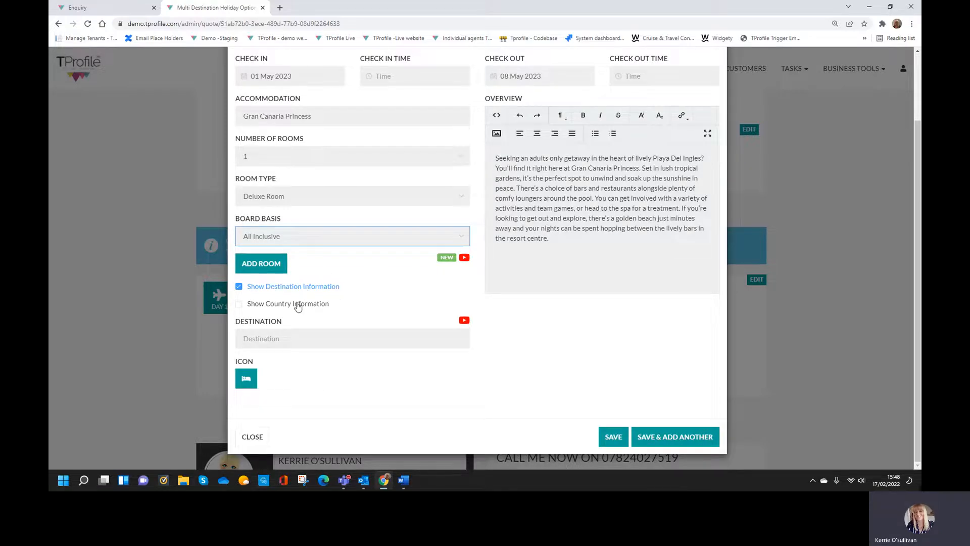
{"action": "left_click", "coordinate": [603, 443]}
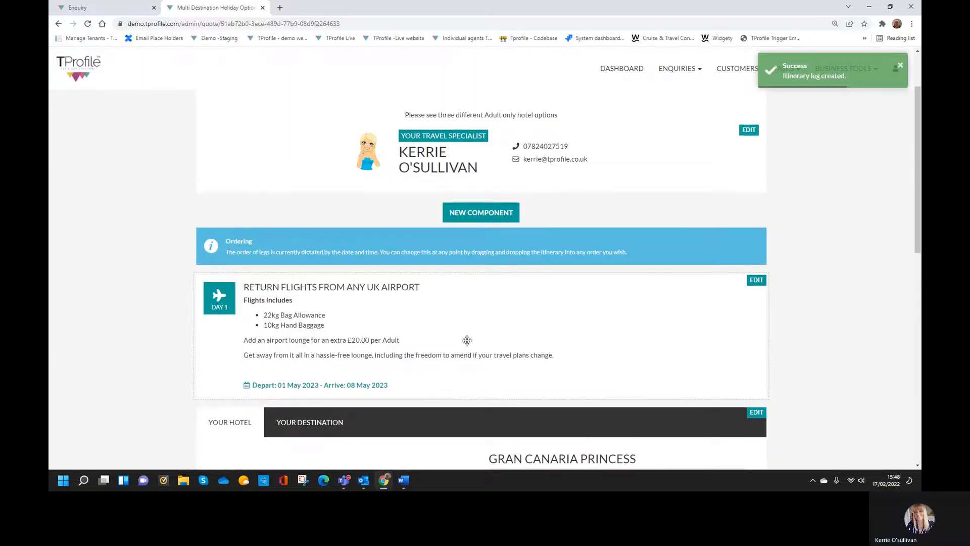
Step: Reload the quote and examine its banner, the flight section, the hotel photos and the destination information
{"action": "left_click", "coordinate": [87, 24]}
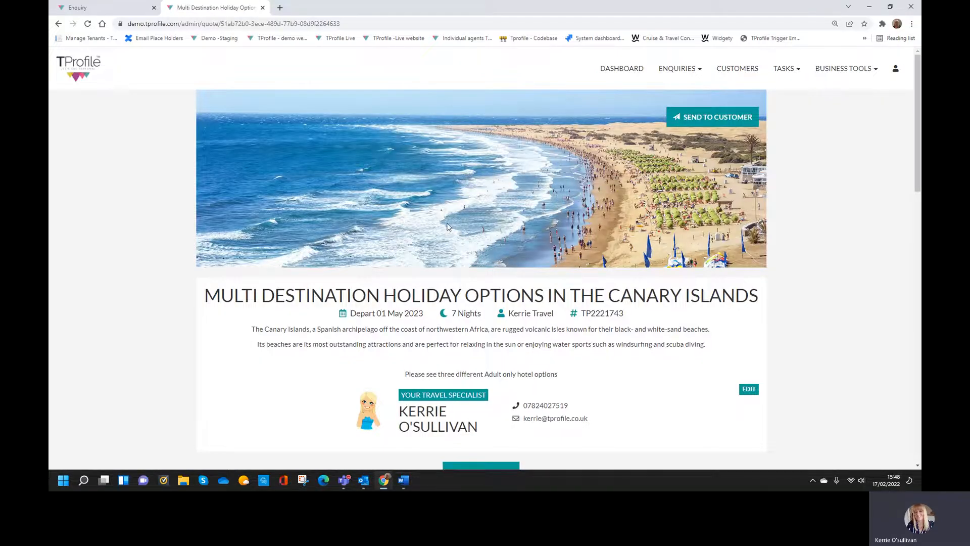
{"action": "scroll", "coordinate": [447, 227], "scroll_direction": "down", "scroll_amount": 2}
{"action": "scroll", "coordinate": [361, 225], "scroll_direction": "down", "scroll_amount": 3}
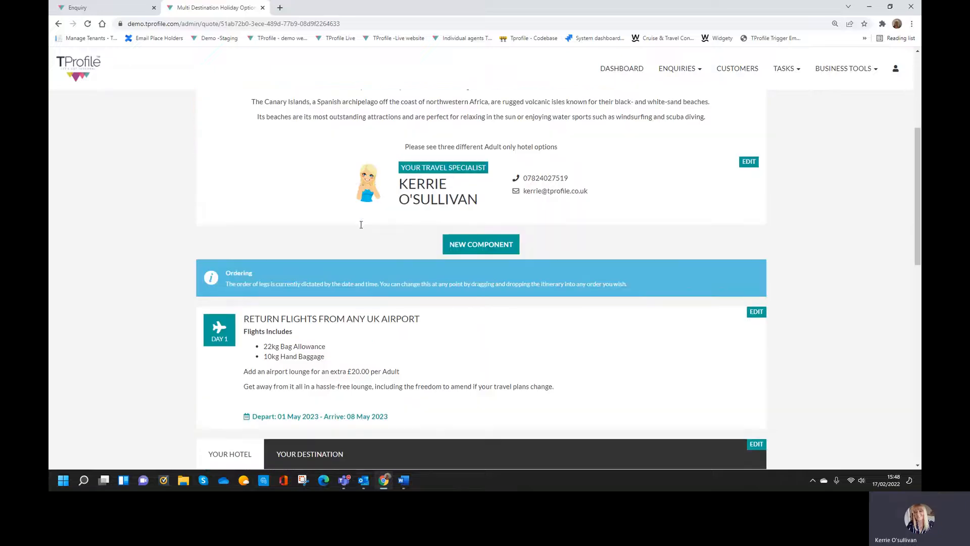
{"action": "scroll", "coordinate": [361, 227], "scroll_direction": "down", "scroll_amount": 4}
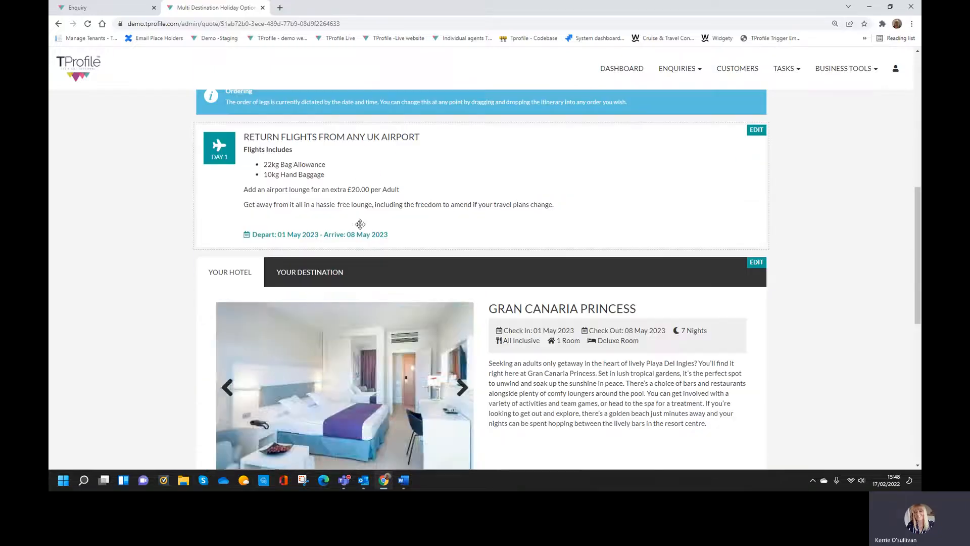
{"action": "scroll", "coordinate": [325, 297], "scroll_direction": "down", "scroll_amount": 1}
{"action": "left_click", "coordinate": [460, 344]}
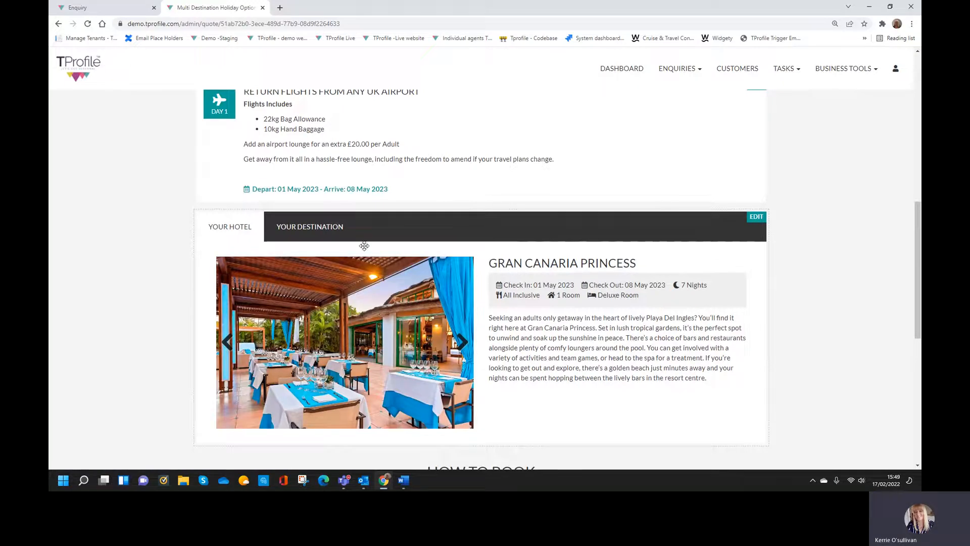
{"action": "left_click", "coordinate": [325, 228]}
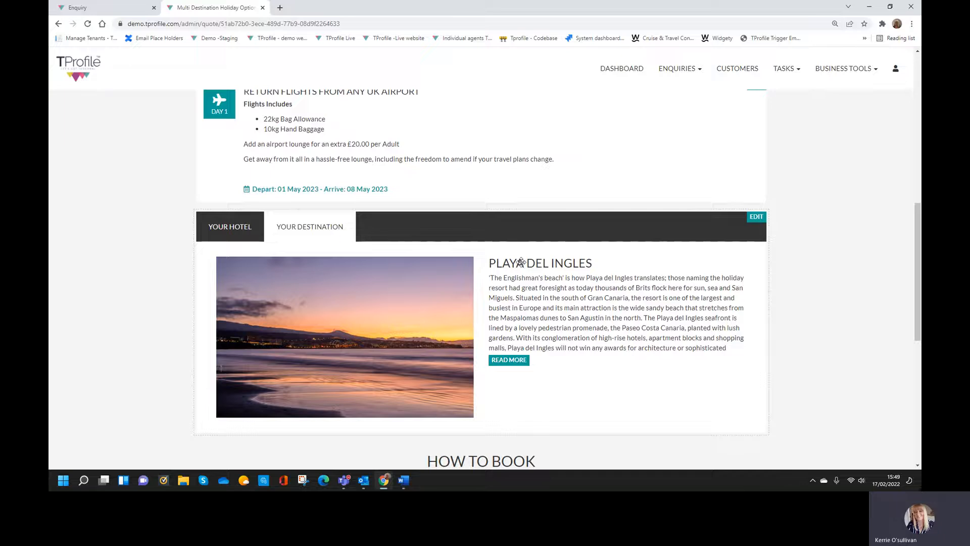
{"action": "left_click", "coordinate": [252, 237]}
{"action": "scroll", "coordinate": [549, 319], "scroll_direction": "up", "scroll_amount": 2}
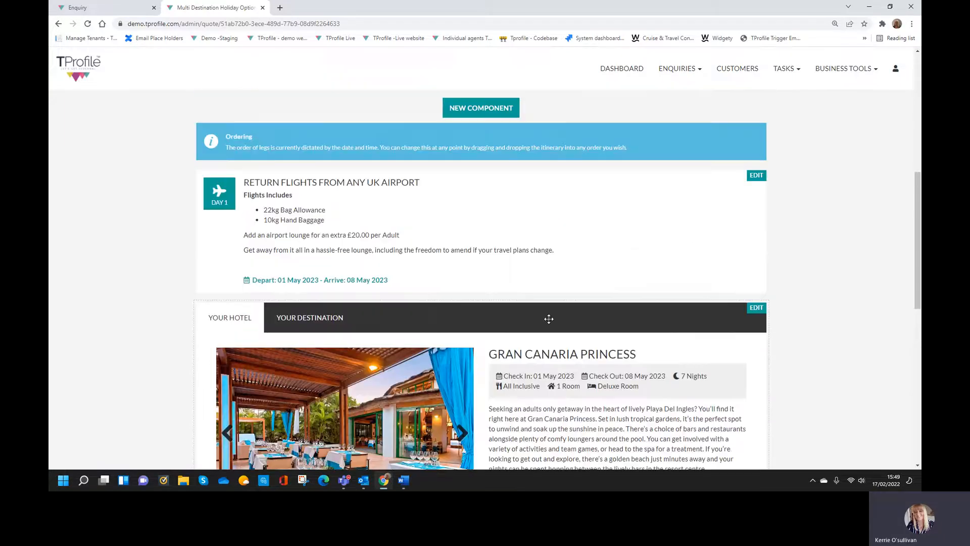
{"action": "scroll", "coordinate": [549, 318], "scroll_direction": "up", "scroll_amount": 2}
{"action": "scroll", "coordinate": [548, 319], "scroll_direction": "up", "scroll_amount": 2}
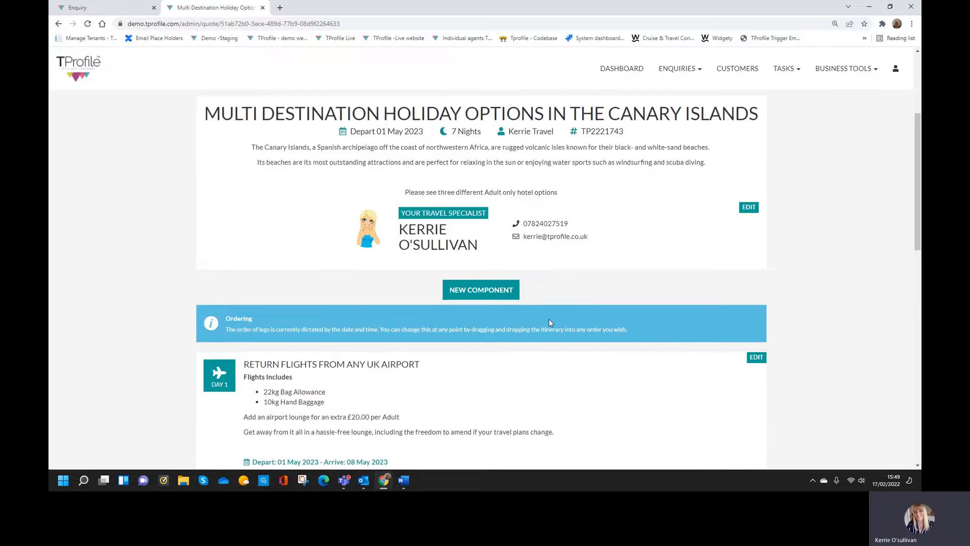
{"action": "scroll", "coordinate": [548, 318], "scroll_direction": "up", "scroll_amount": 2}
{"action": "scroll", "coordinate": [550, 322], "scroll_direction": "up", "scroll_amount": 2}
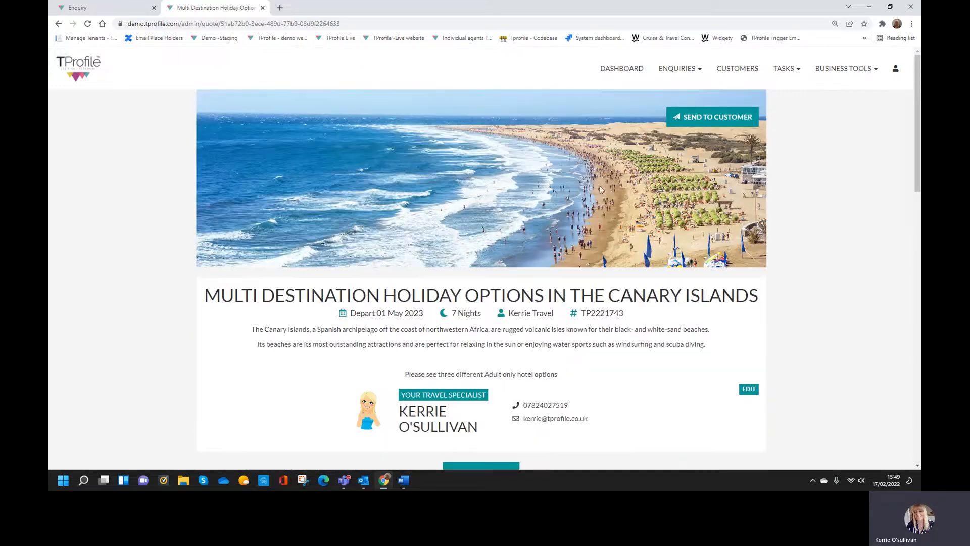
Step: Open the quote's overview details for editing and remove the current banner image
{"action": "scroll", "coordinate": [584, 326], "scroll_direction": "down", "scroll_amount": 3}
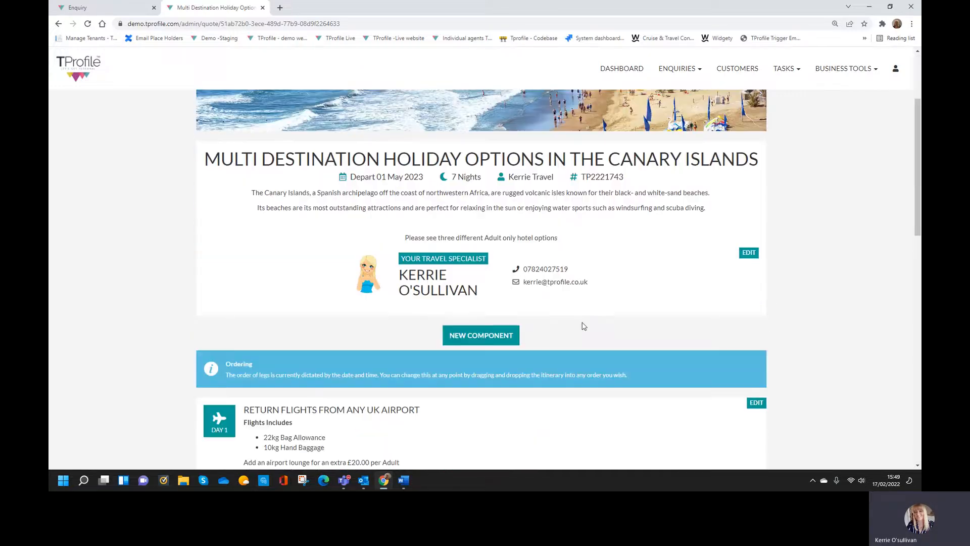
{"action": "left_click", "coordinate": [749, 252]}
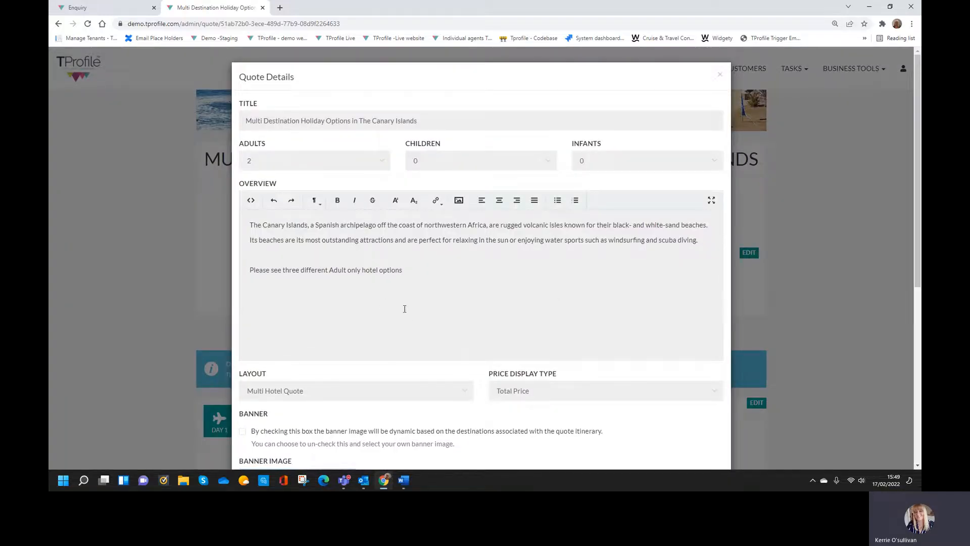
{"action": "scroll", "coordinate": [403, 308], "scroll_direction": "down", "scroll_amount": 5}
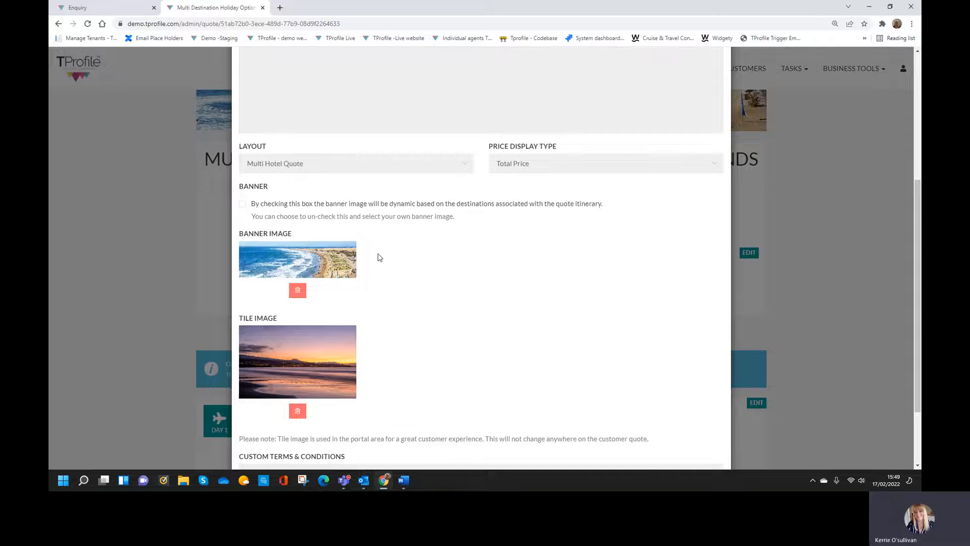
{"action": "left_click", "coordinate": [297, 290]}
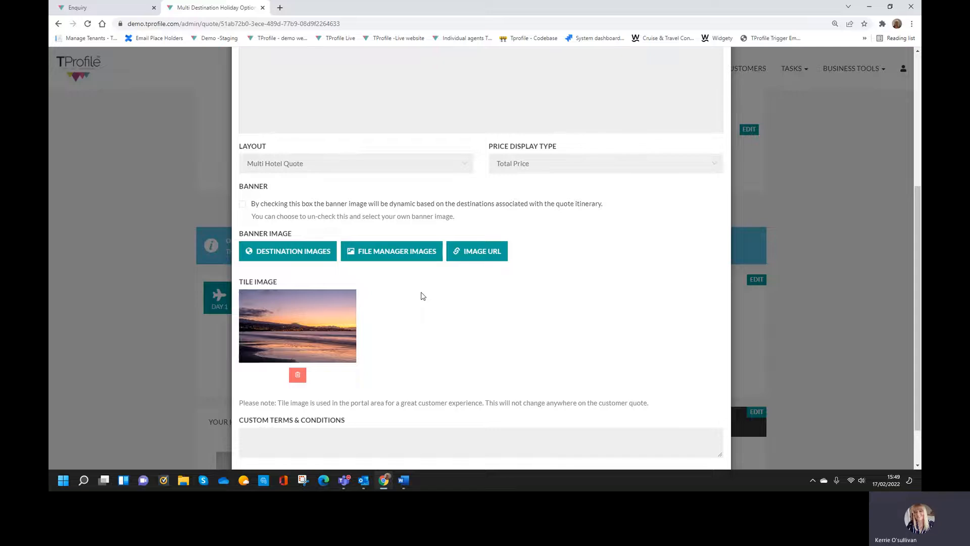
Step: Search the destination images for Tenerife, look through its banner images, and leave without choosing one
{"action": "left_click", "coordinate": [288, 257]}
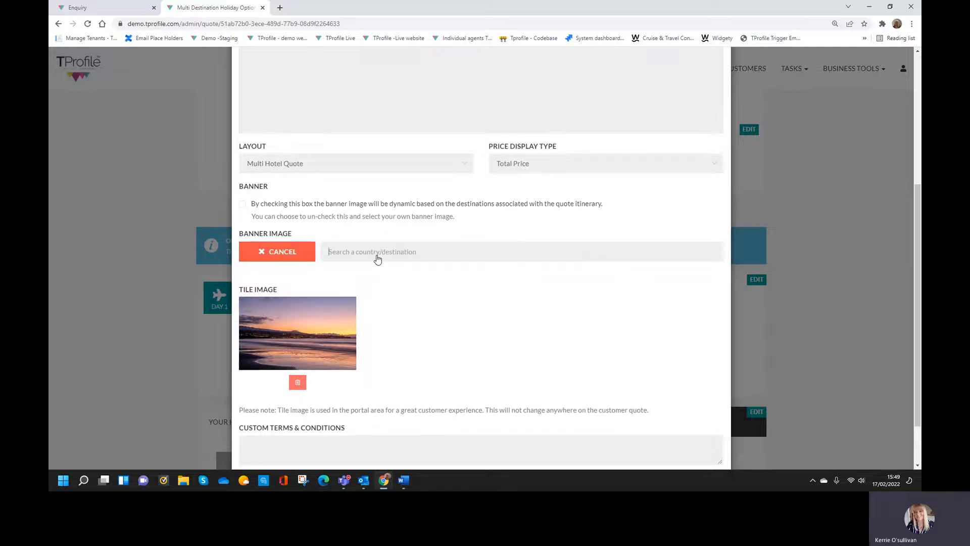
{"action": "type", "text": "tene"}
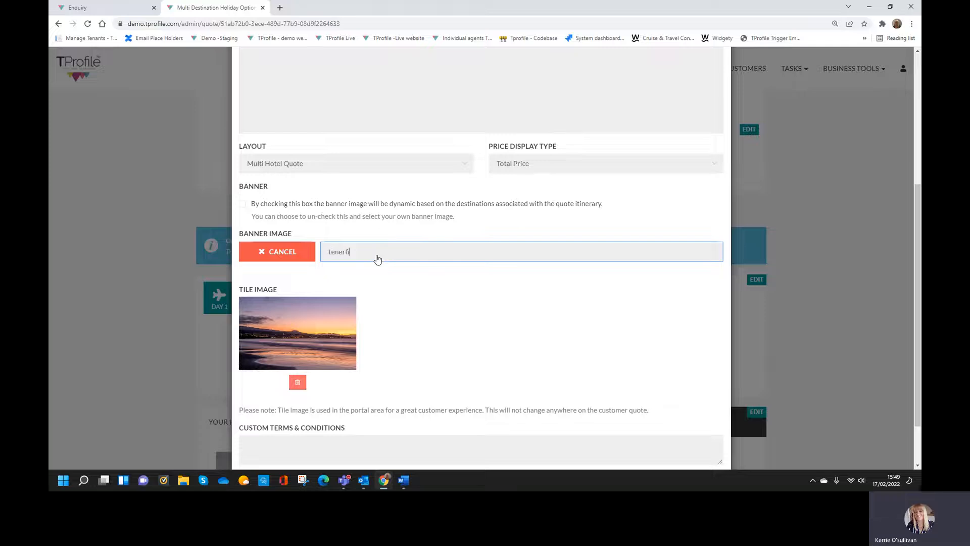
{"action": "type", "text": "rfi"}
{"action": "key", "text": "BackSpace"}
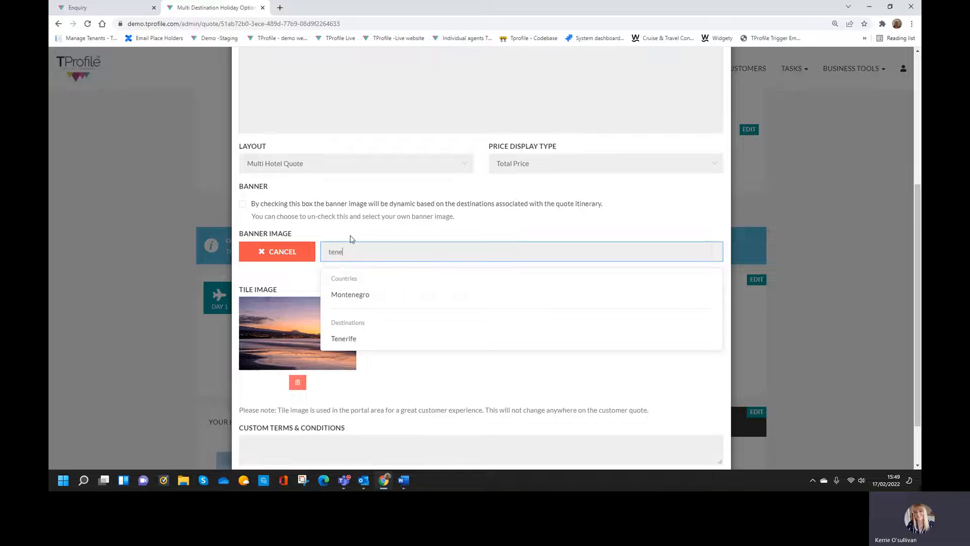
{"action": "left_click", "coordinate": [374, 342]}
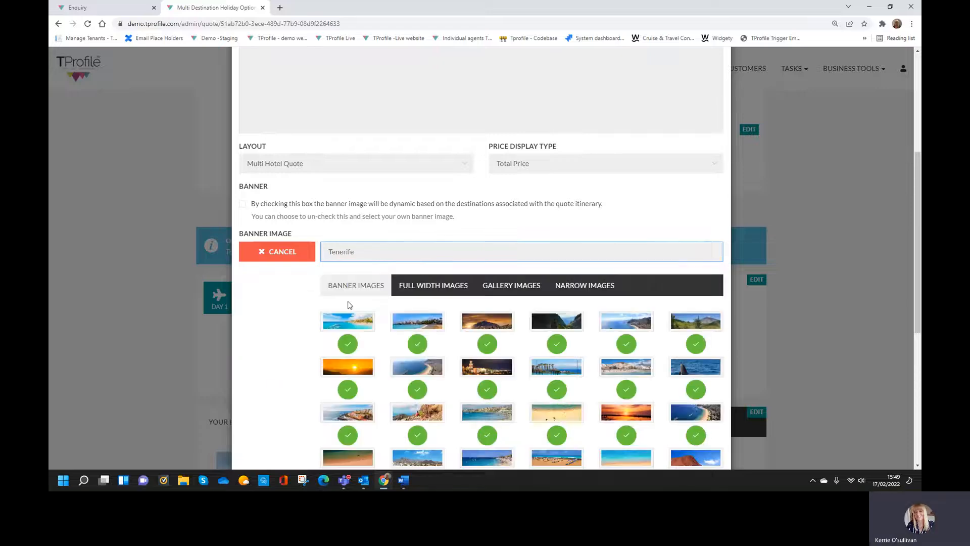
{"action": "scroll", "coordinate": [311, 342], "scroll_direction": "down", "scroll_amount": 2}
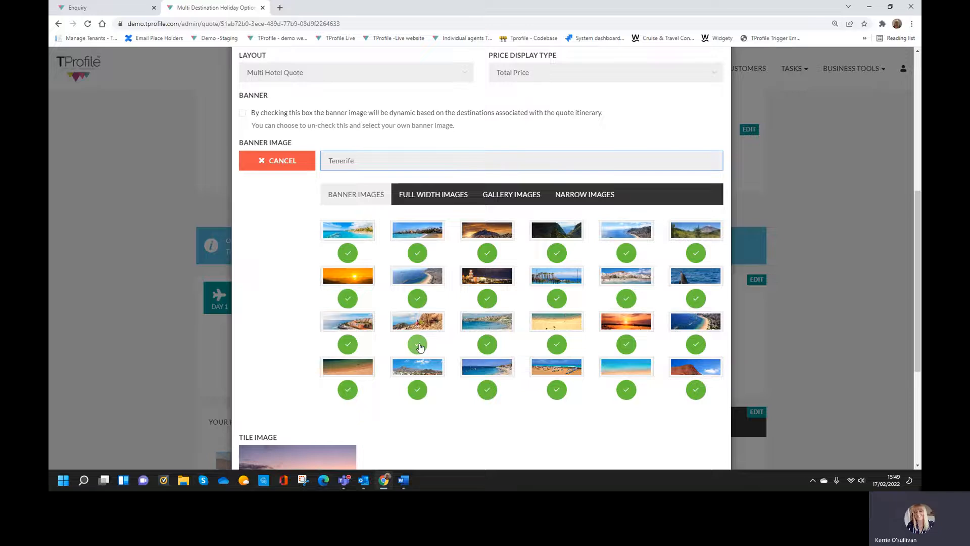
{"action": "scroll", "coordinate": [422, 299], "scroll_direction": "down", "scroll_amount": 2}
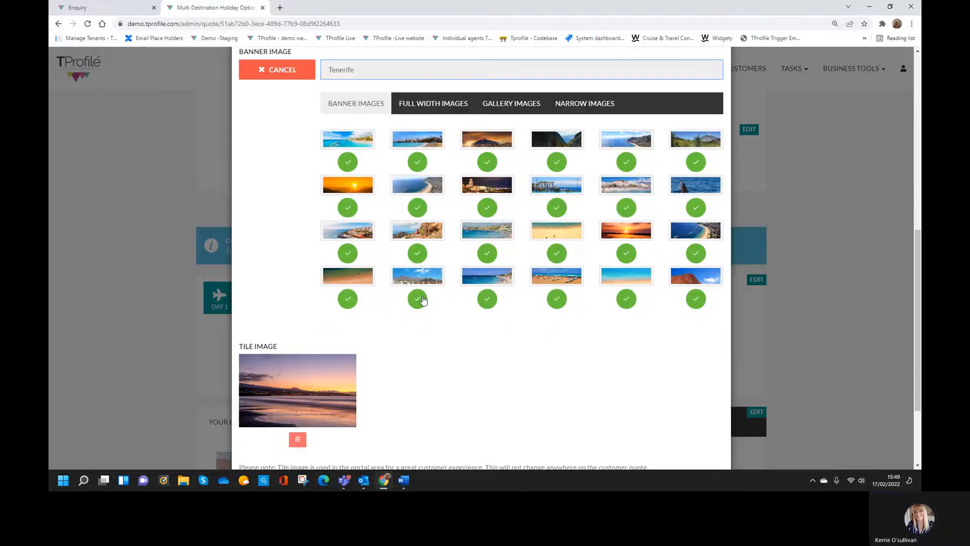
{"action": "scroll", "coordinate": [493, 368], "scroll_direction": "down", "scroll_amount": 3}
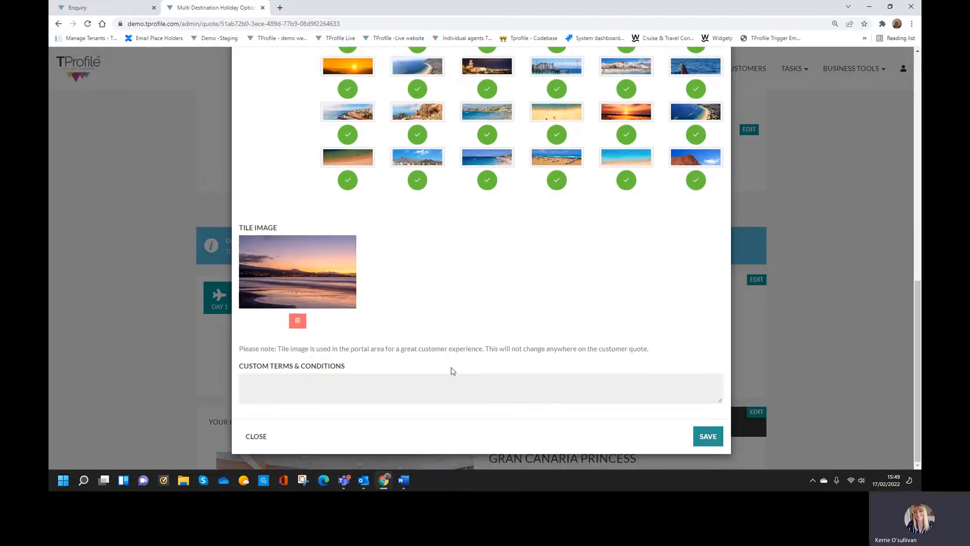
{"action": "scroll", "coordinate": [450, 370], "scroll_direction": "up", "scroll_amount": 5}
{"action": "left_click", "coordinate": [278, 222]}
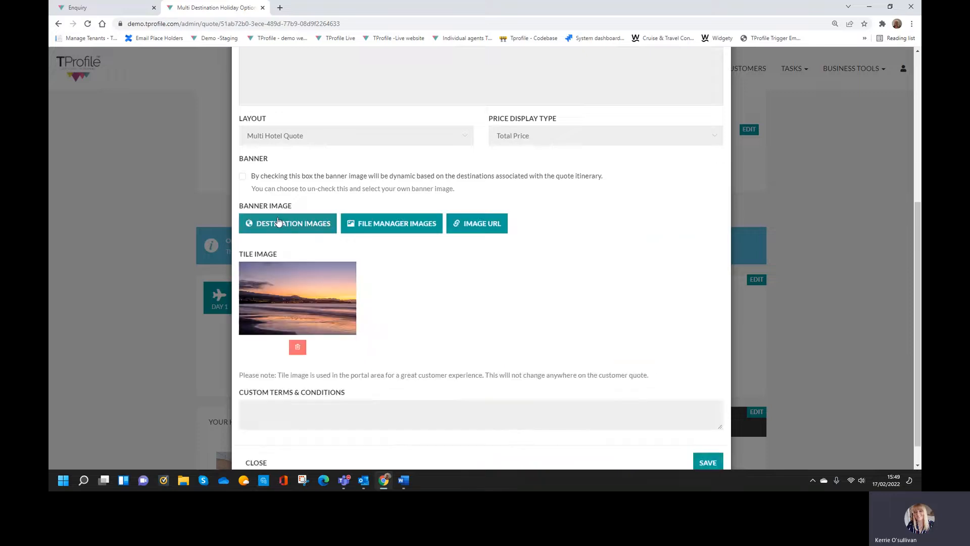
Step: Set the banner to BANNER_Summer-Sun.jpg from the file manager's Holiday Types/Beach/Banner folder, and save the quote details
{"action": "left_click", "coordinate": [389, 224]}
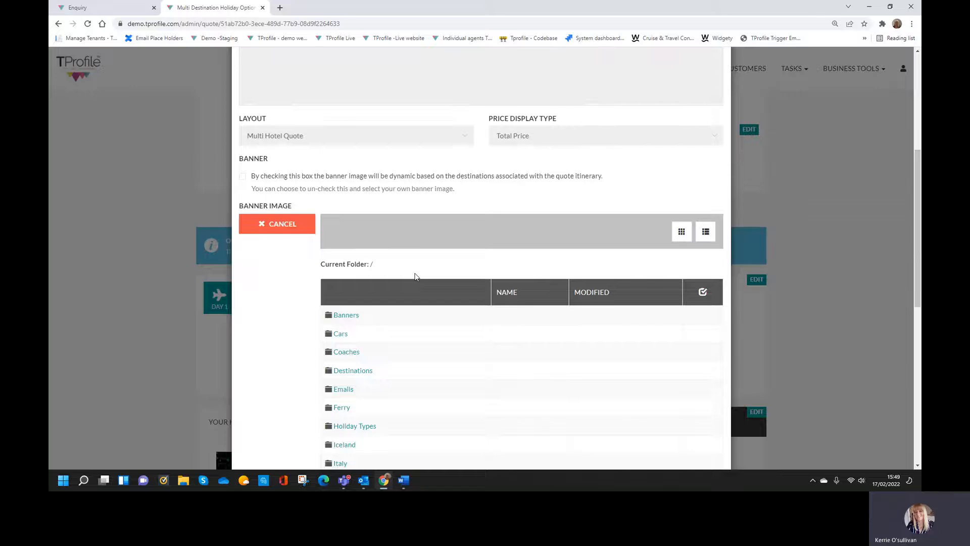
{"action": "scroll", "coordinate": [414, 273], "scroll_direction": "down", "scroll_amount": 1}
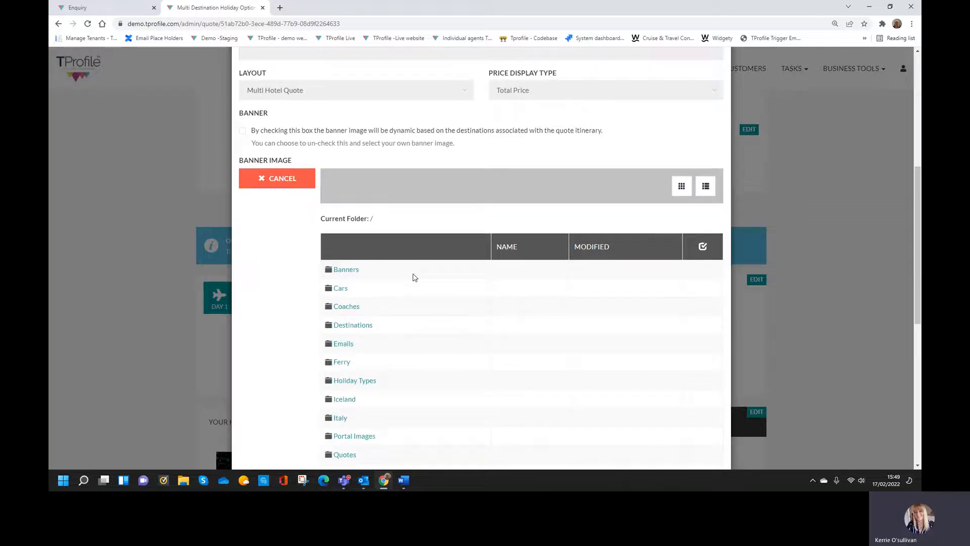
{"action": "scroll", "coordinate": [414, 277], "scroll_direction": "down", "scroll_amount": 1}
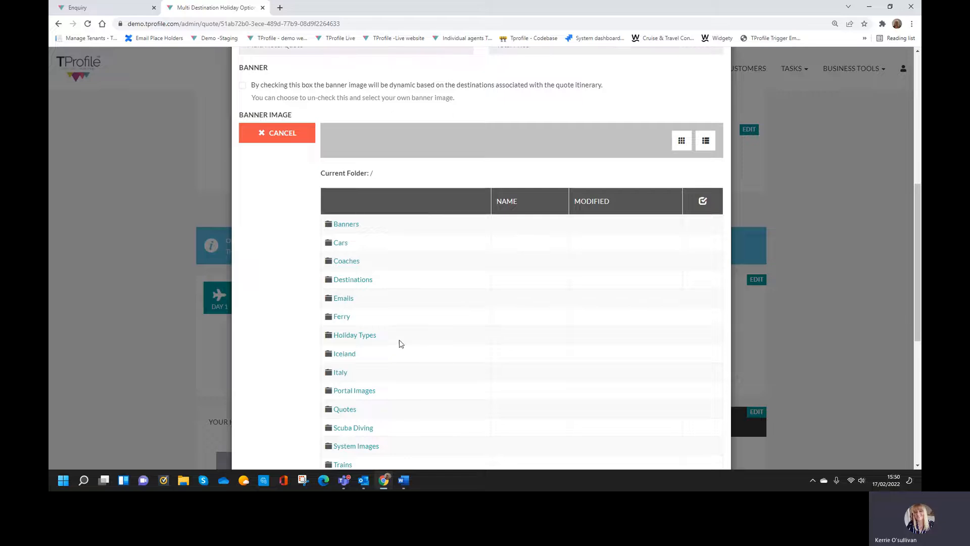
{"action": "left_click", "coordinate": [363, 337]}
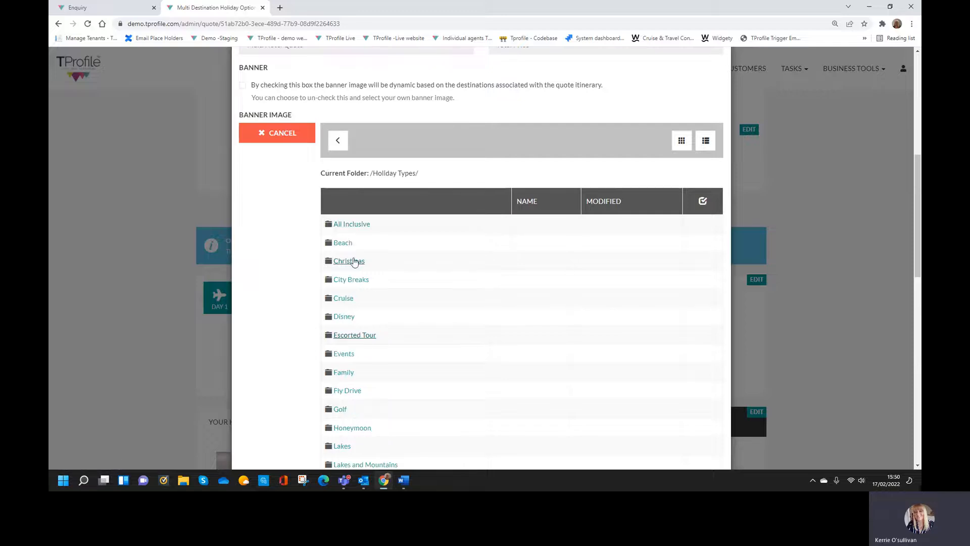
{"action": "left_click", "coordinate": [340, 243]}
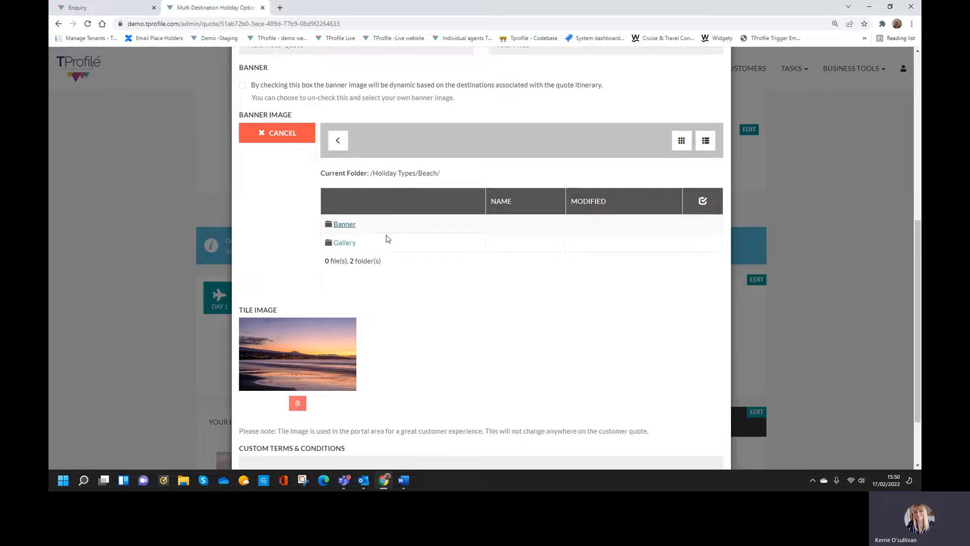
{"action": "scroll", "coordinate": [379, 293], "scroll_direction": "down", "scroll_amount": 5}
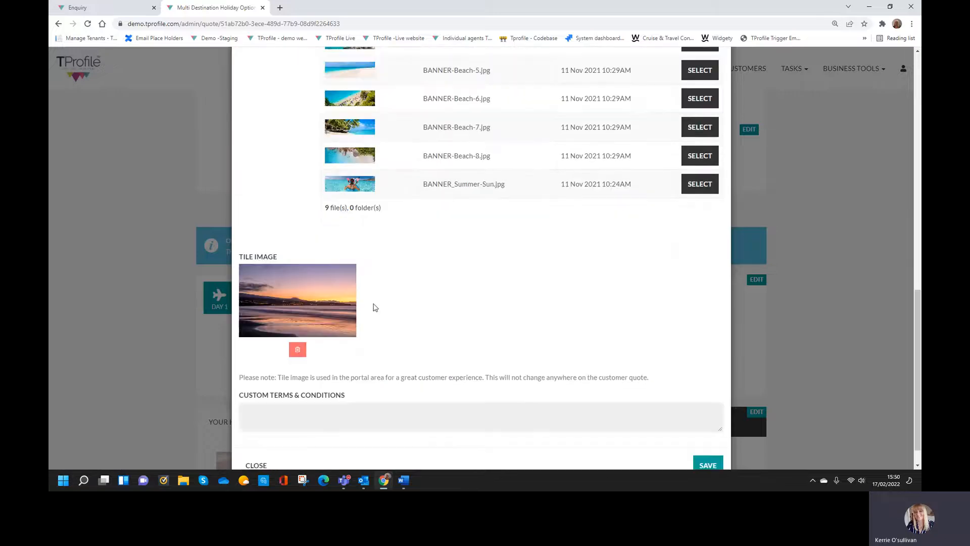
{"action": "left_click", "coordinate": [700, 190]}
{"action": "left_click", "coordinate": [709, 443]}
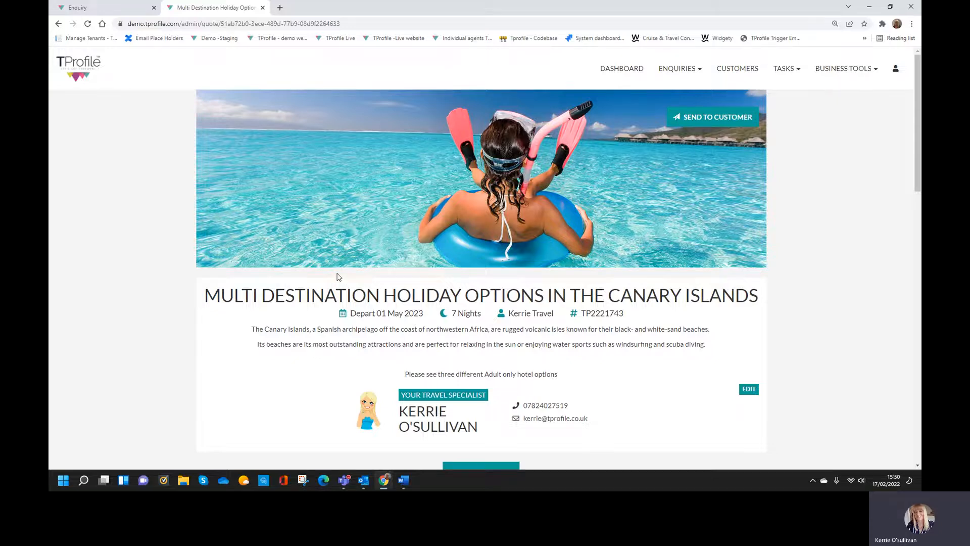
Step: Start a new accommodation component for the quote and choose its accommodation provider
{"action": "scroll", "coordinate": [338, 277], "scroll_direction": "down", "scroll_amount": 3}
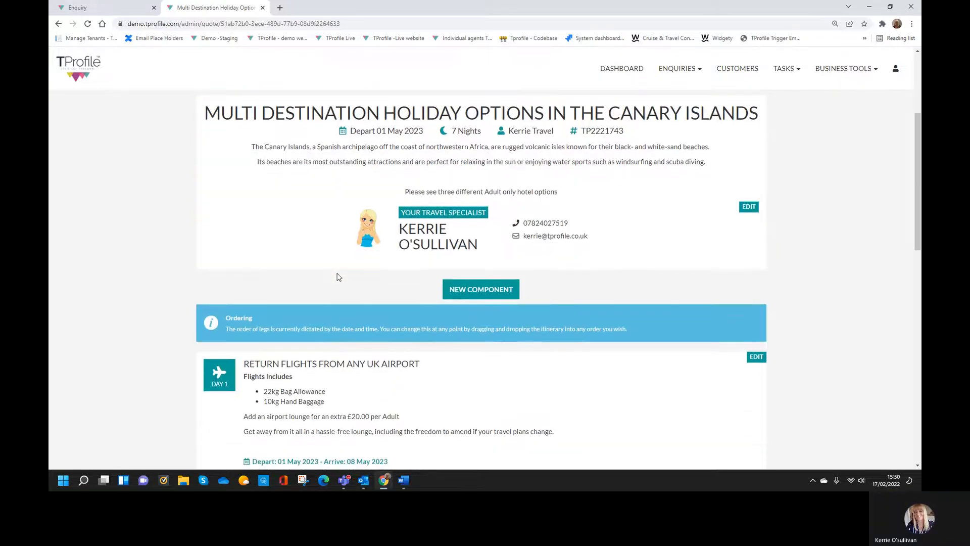
{"action": "scroll", "coordinate": [336, 275], "scroll_direction": "down", "scroll_amount": 2}
{"action": "scroll", "coordinate": [337, 273], "scroll_direction": "down", "scroll_amount": 5}
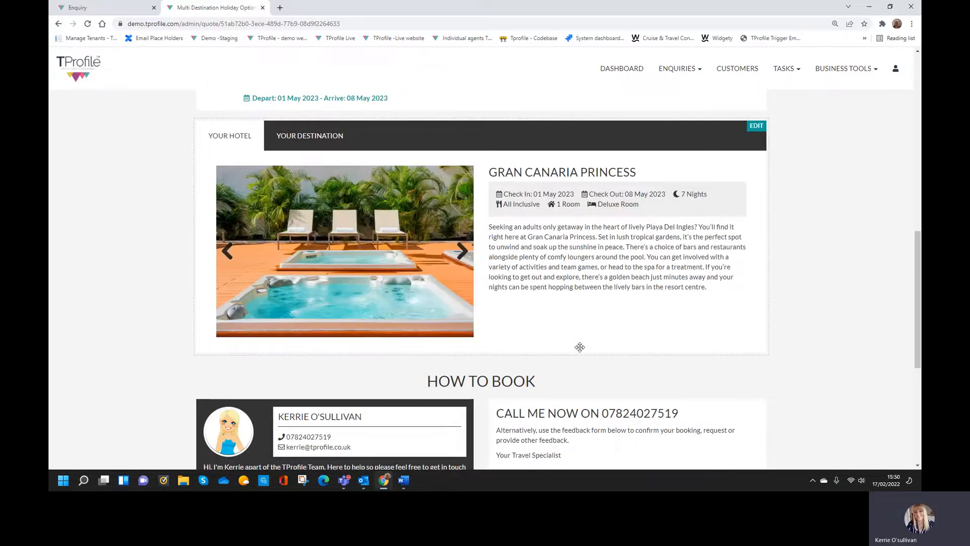
{"action": "scroll", "coordinate": [580, 346], "scroll_direction": "up", "scroll_amount": 6}
{"action": "left_click", "coordinate": [480, 246]}
{"action": "left_click", "coordinate": [303, 103]}
{"action": "left_click", "coordinate": [303, 109]}
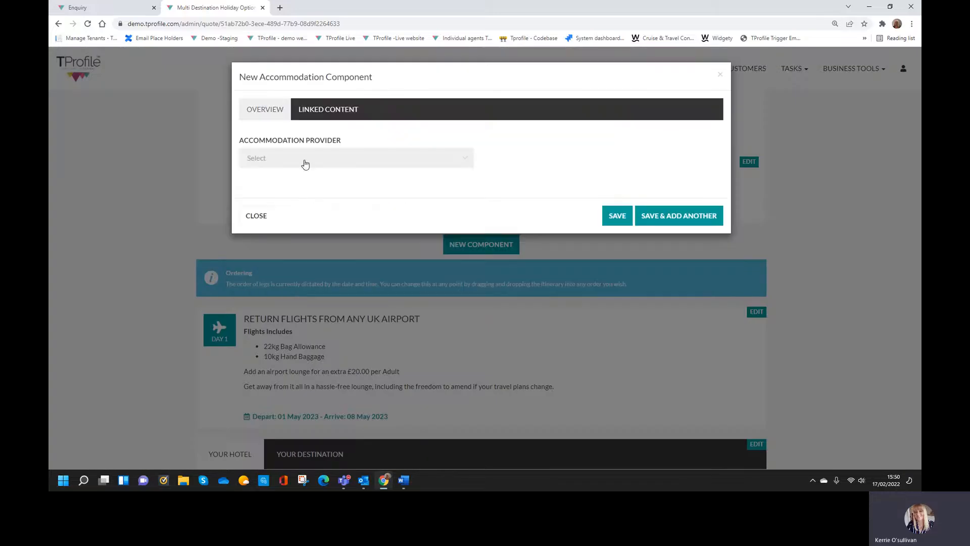
{"action": "left_click", "coordinate": [303, 160]}
{"action": "left_click", "coordinate": [298, 236]}
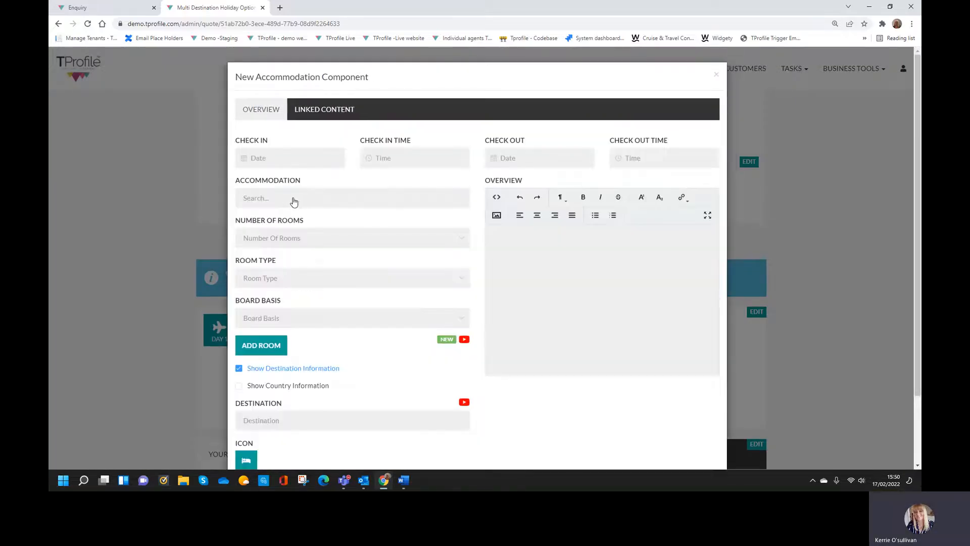
Step: Search the accommodation for "coral ocean" and choose Coral Ocean View
{"action": "left_click", "coordinate": [297, 201]}
{"action": "type", "text": "coral ocean"}
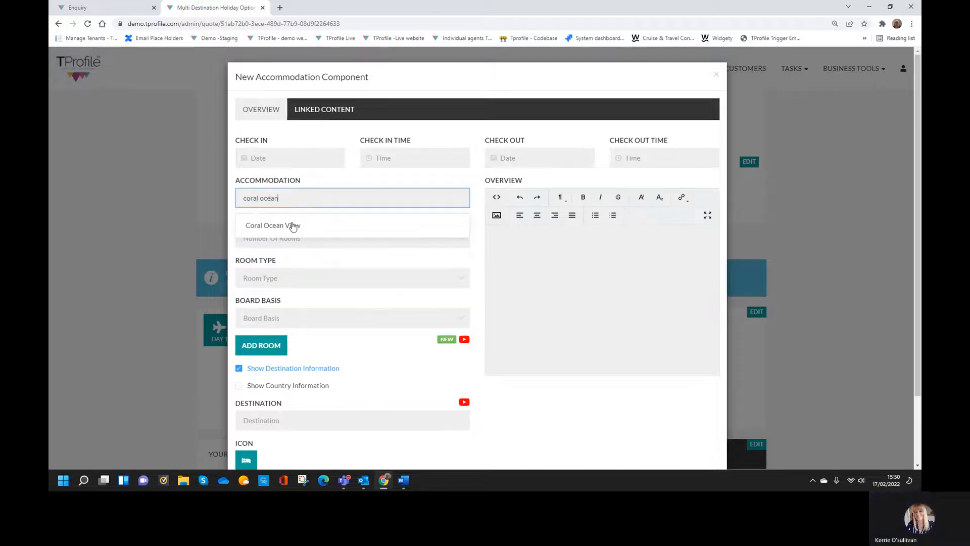
{"action": "left_click", "coordinate": [290, 224]}
Step: Set the Coral Ocean View stay's check-in to 01 May 2023 and its check-out to 08 May 2023
{"action": "left_click", "coordinate": [304, 161]}
{"action": "left_click", "coordinate": [383, 188]}
{"action": "left_click", "coordinate": [370, 189]}
{"action": "left_click", "coordinate": [370, 189]}
{"action": "left_click", "coordinate": [370, 190]}
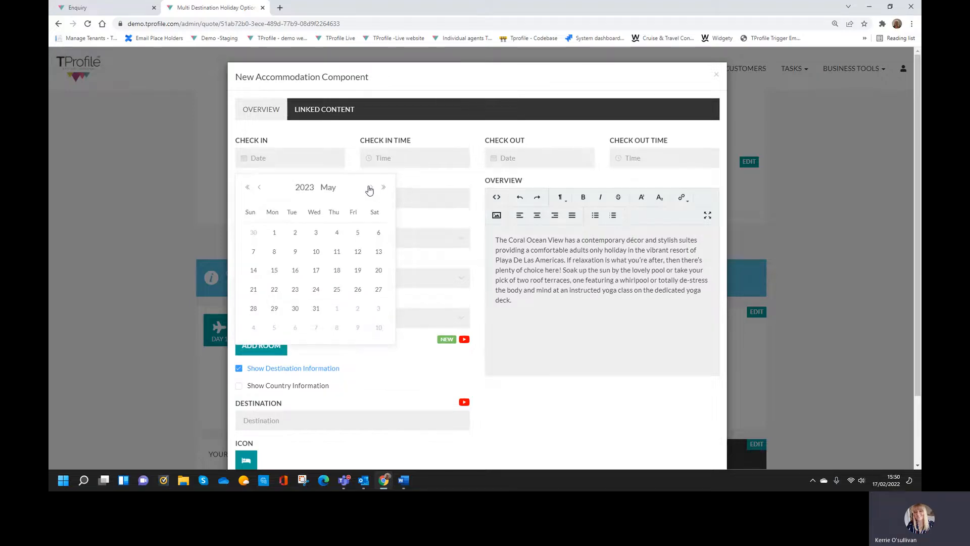
{"action": "left_click", "coordinate": [286, 233]}
{"action": "left_click", "coordinate": [338, 158]}
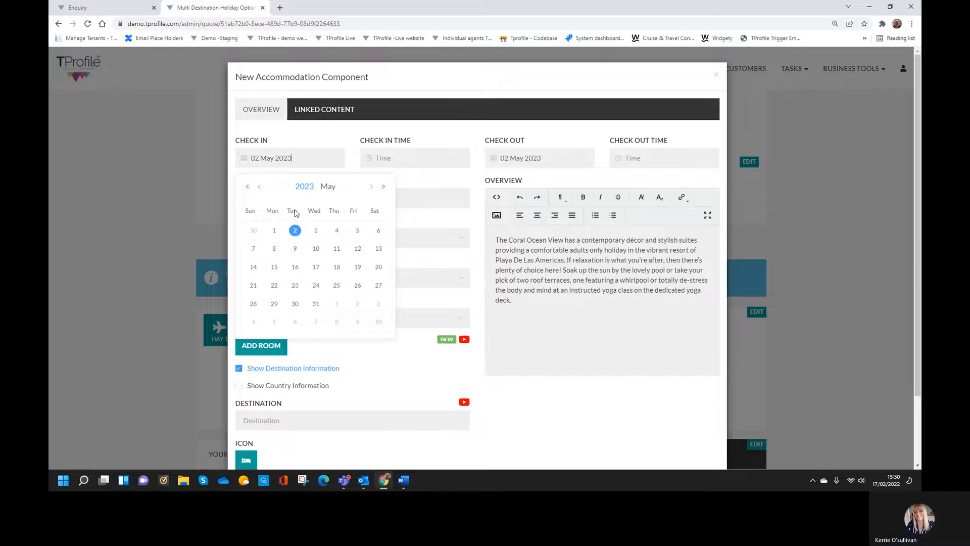
{"action": "left_click", "coordinate": [279, 233]}
{"action": "left_click", "coordinate": [554, 156]}
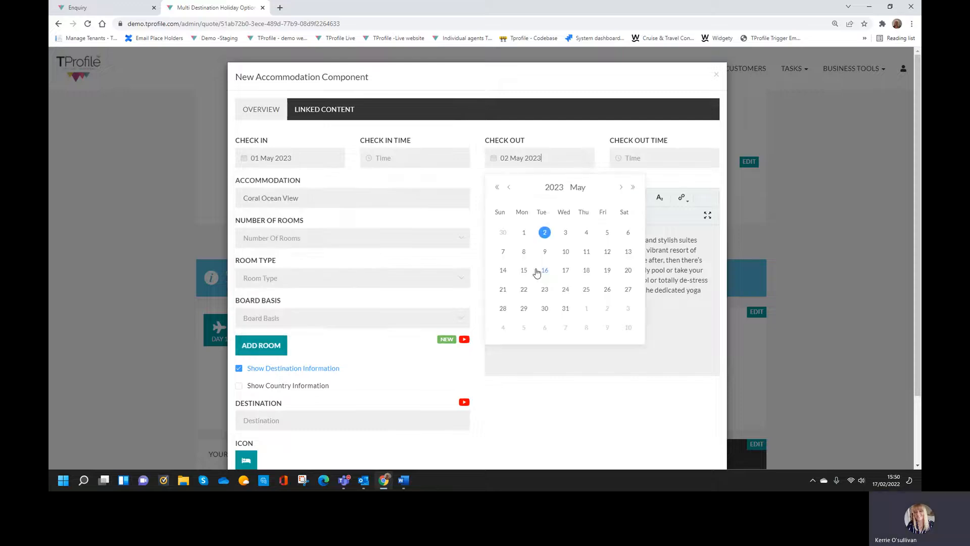
{"action": "left_click", "coordinate": [525, 251]}
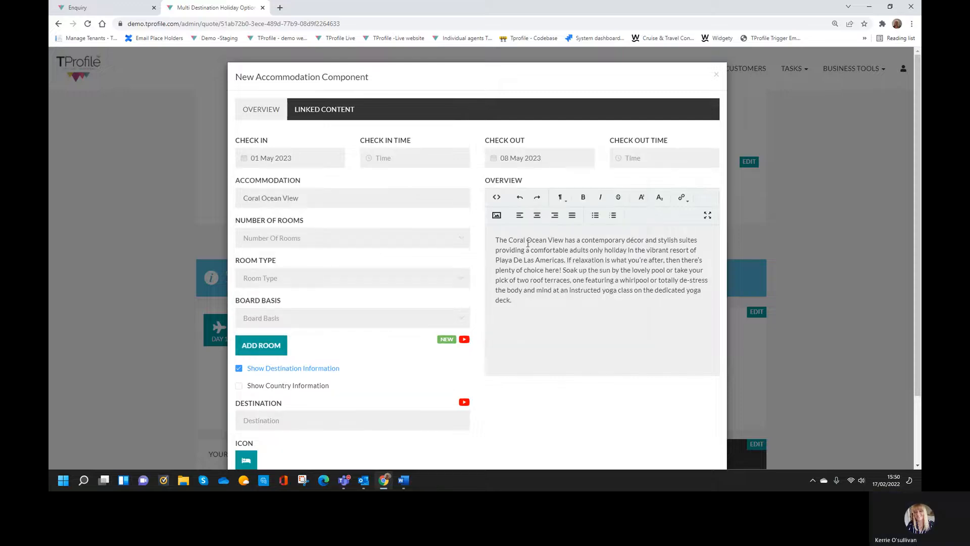
Step: Set Coral Ocean View to 1 Deluxe Room with an All Inclusive board basis, and save the accommodation component
{"action": "left_click", "coordinate": [300, 239]}
{"action": "left_click", "coordinate": [297, 283]}
{"action": "left_click", "coordinate": [297, 278]}
{"action": "left_click", "coordinate": [290, 305]}
{"action": "left_click", "coordinate": [310, 320]}
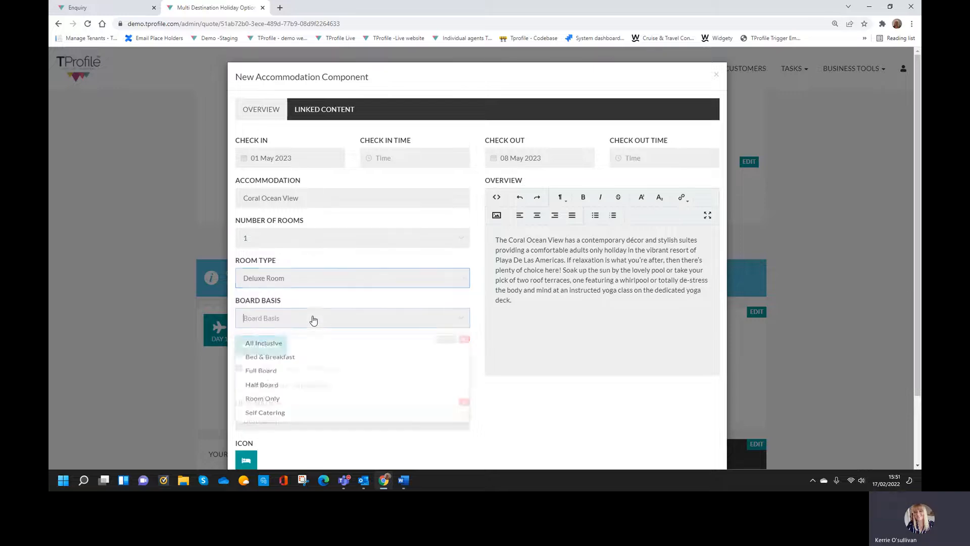
{"action": "left_click", "coordinate": [307, 346]}
{"action": "scroll", "coordinate": [531, 383], "scroll_direction": "down", "scroll_amount": 2}
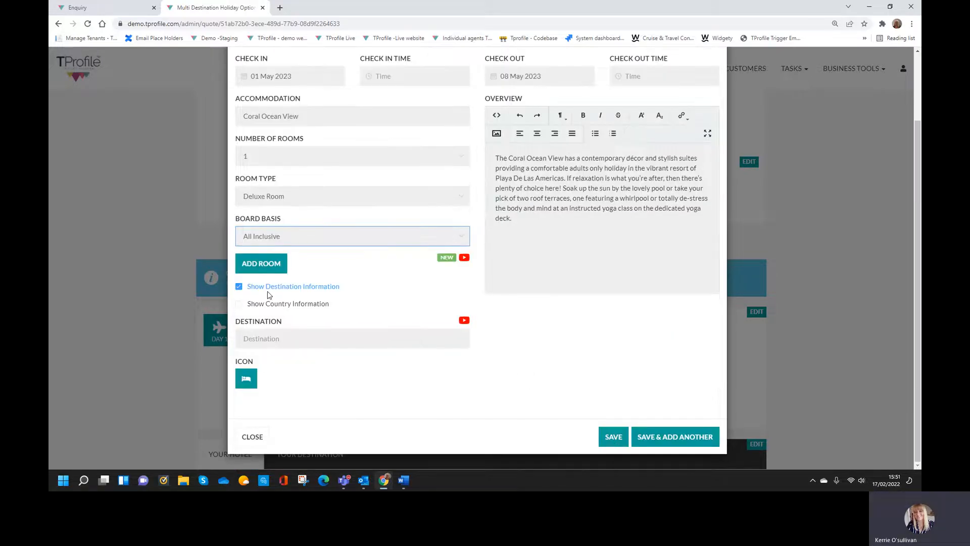
{"action": "left_click", "coordinate": [607, 437]}
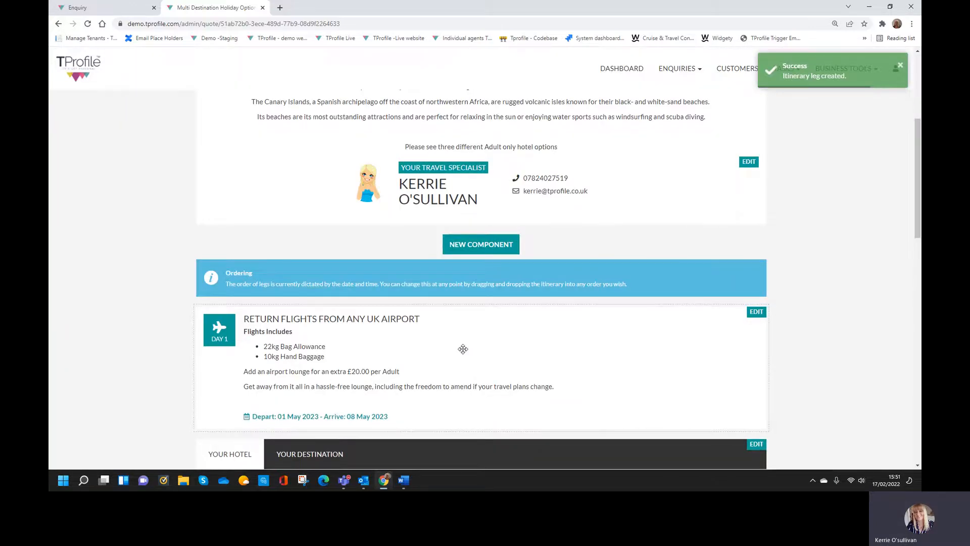
Step: Reload the quote and examine the Coral Ocean View section alongside the other itinerary components
{"action": "scroll", "coordinate": [455, 278], "scroll_direction": "up", "scroll_amount": 5}
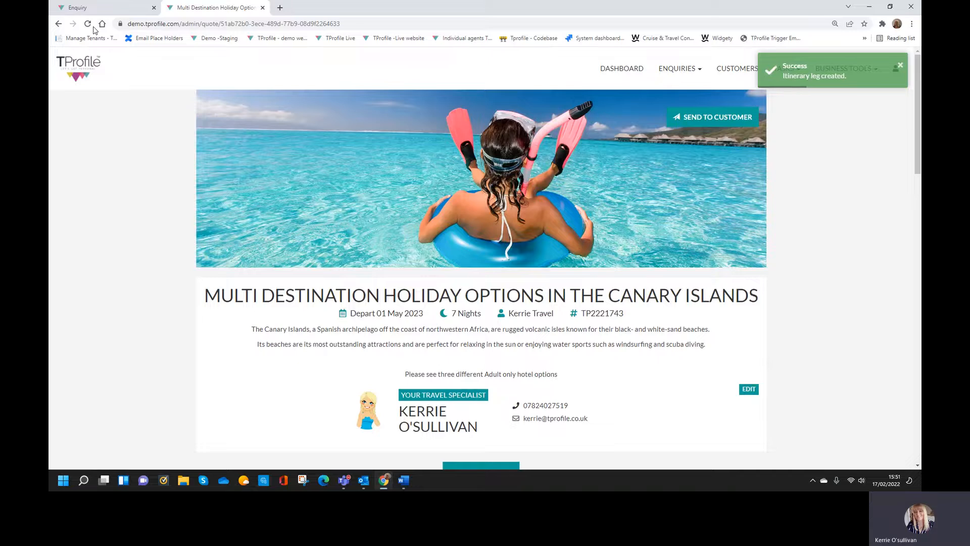
{"action": "left_click", "coordinate": [88, 24]}
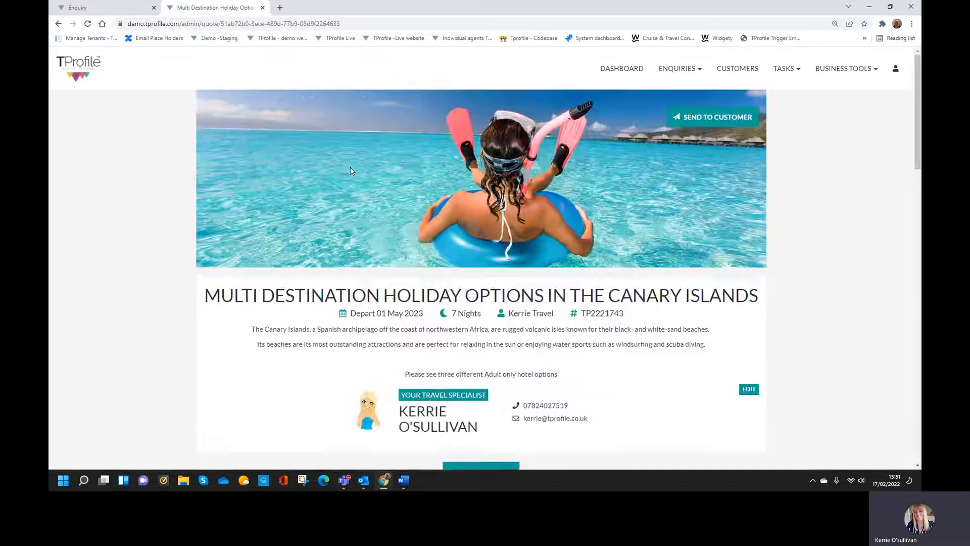
{"action": "scroll", "coordinate": [351, 169], "scroll_direction": "down", "scroll_amount": 20}
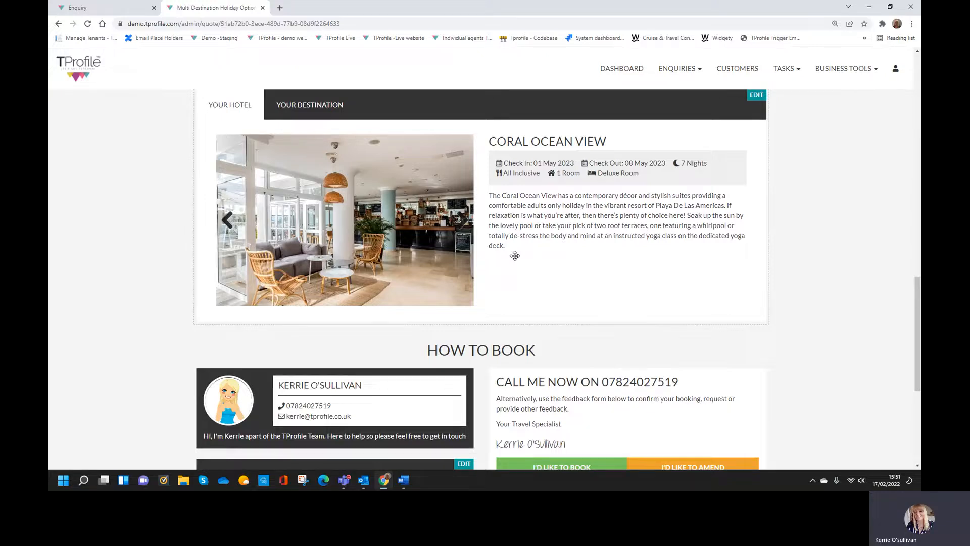
{"action": "scroll", "coordinate": [515, 256], "scroll_direction": "up", "scroll_amount": 12}
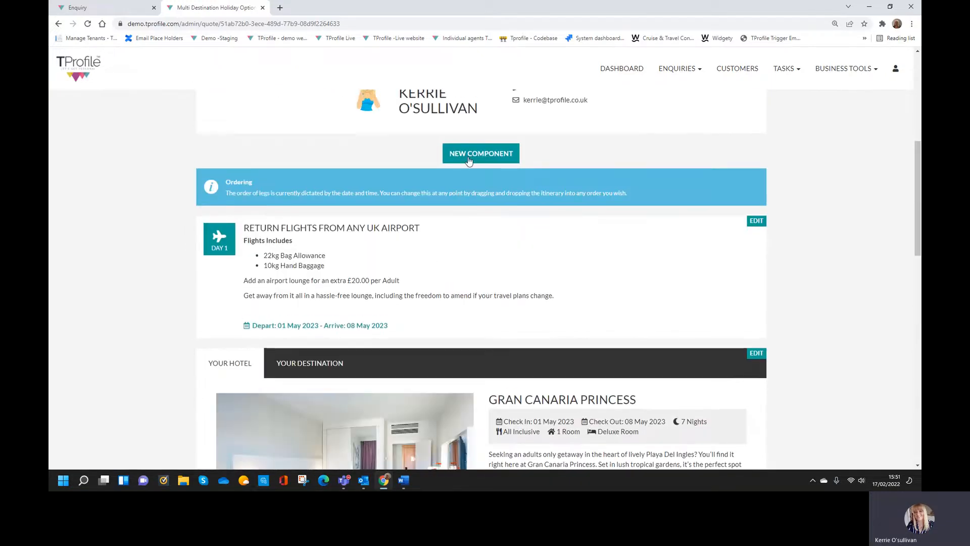
Step: Start a new accommodation component on the quote with Jet2 as the accommodation provider
{"action": "left_click", "coordinate": [469, 157]}
{"action": "left_click", "coordinate": [291, 107]}
{"action": "left_click", "coordinate": [307, 161]}
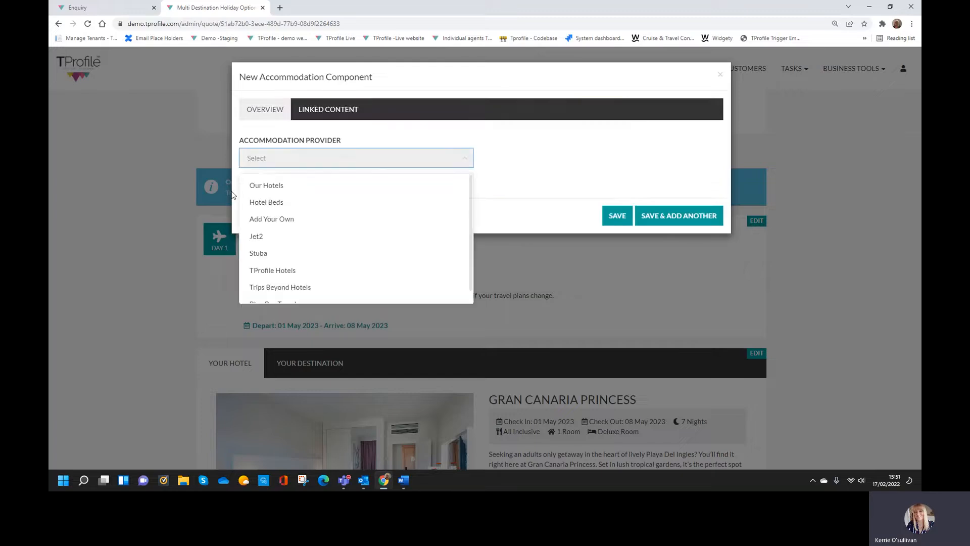
{"action": "left_click", "coordinate": [304, 238]}
Step: Set the new accommodation's check-in to 01 May 2023 and its check-out to 08 May 2023
{"action": "left_click", "coordinate": [384, 187]}
{"action": "left_click", "coordinate": [371, 189]}
{"action": "left_click", "coordinate": [371, 189]}
{"action": "left_click", "coordinate": [371, 189]}
{"action": "left_click", "coordinate": [273, 232]}
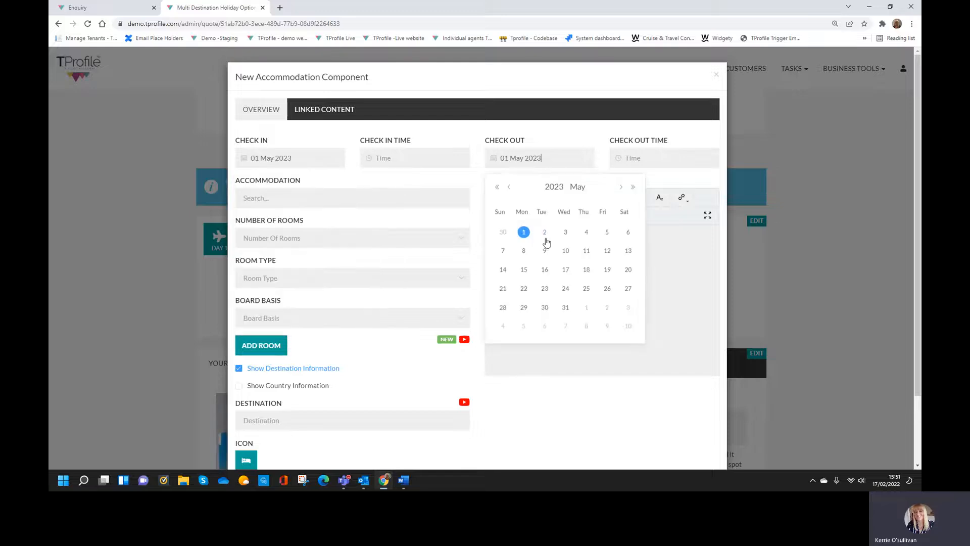
{"action": "left_click", "coordinate": [524, 251]}
Step: Search the accommodation for "h10 white" and choose H10 White Suites
{"action": "left_click", "coordinate": [332, 203]}
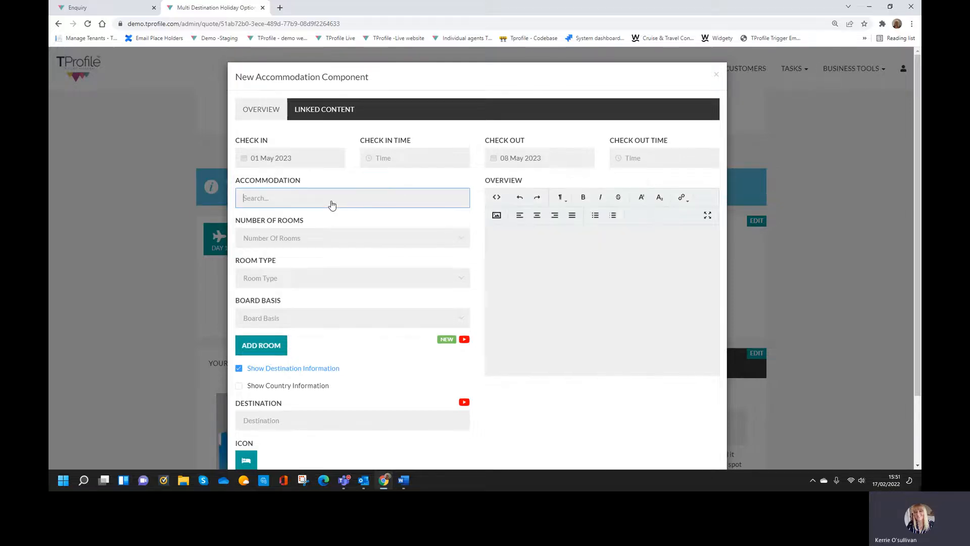
{"action": "type", "text": "h10 white"}
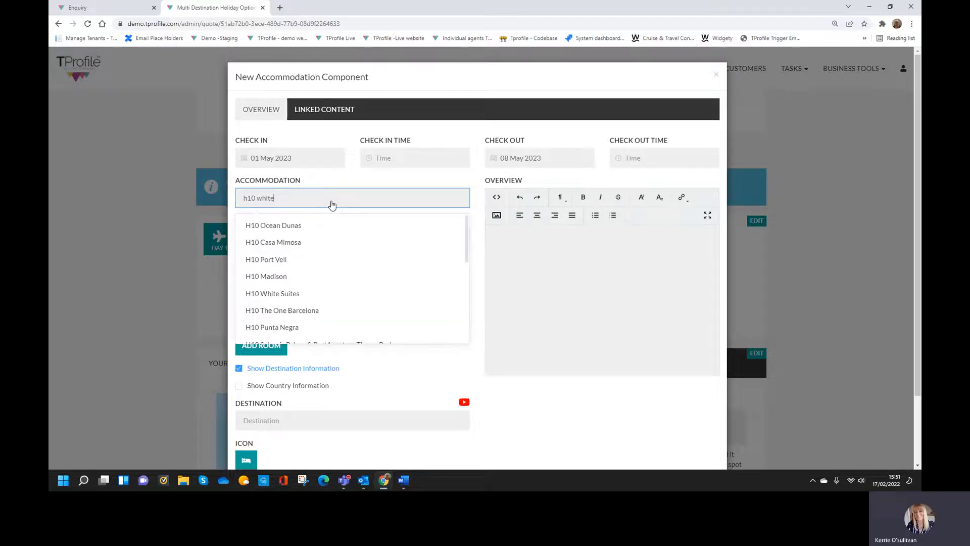
{"action": "left_click", "coordinate": [289, 226]}
Step: Set H10 White Suites to 1 room, choose its room type and board basis, and save the accommodation component
{"action": "left_click", "coordinate": [312, 238]}
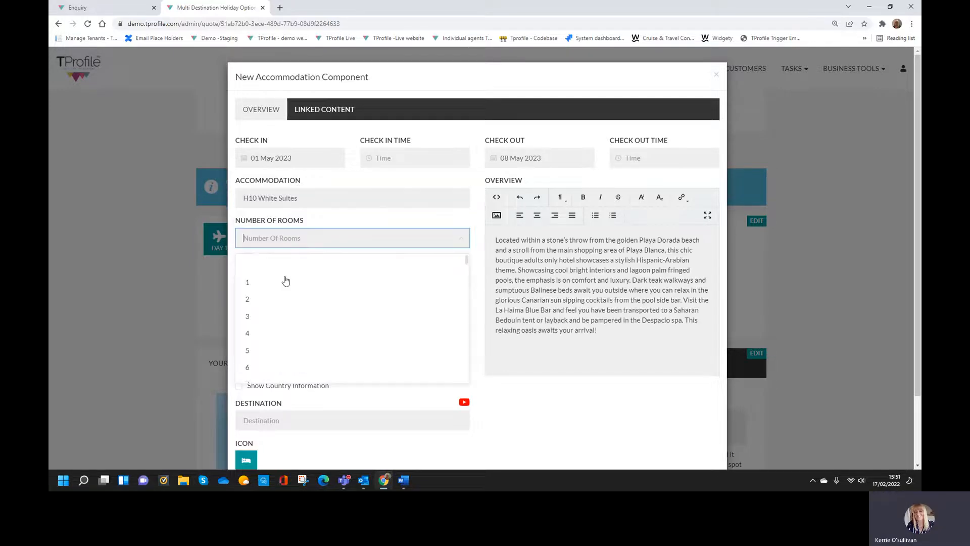
{"action": "left_click", "coordinate": [303, 277]}
{"action": "left_click", "coordinate": [280, 279]}
{"action": "left_click", "coordinate": [278, 308]}
{"action": "left_click", "coordinate": [321, 321]}
{"action": "left_click", "coordinate": [314, 343]}
{"action": "scroll", "coordinate": [599, 428], "scroll_direction": "down", "scroll_amount": 2}
{"action": "left_click", "coordinate": [600, 429]}
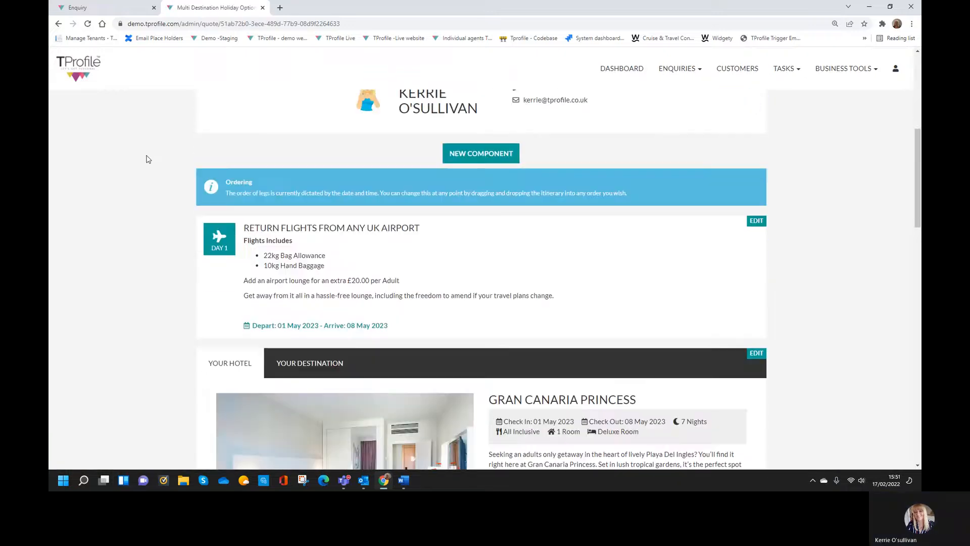
Step: Open the quote's What's Included list for editing and remove the nights entries for all three hotels
{"action": "scroll", "coordinate": [148, 159], "scroll_direction": "down", "scroll_amount": 5}
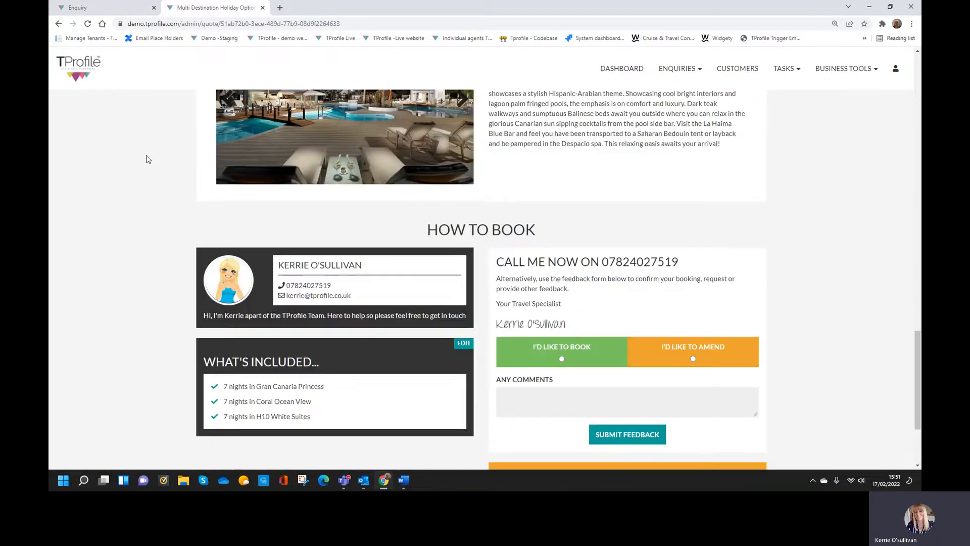
{"action": "left_click_drag", "start_coordinate": [225, 248], "coordinate": [323, 250]}
{"action": "left_click_drag", "start_coordinate": [224, 266], "coordinate": [317, 277]}
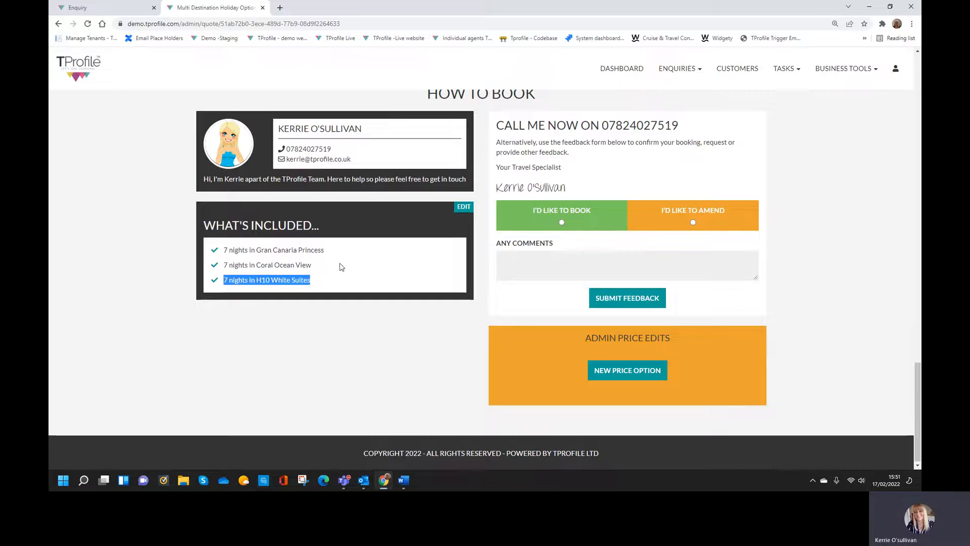
{"action": "left_click", "coordinate": [463, 208]}
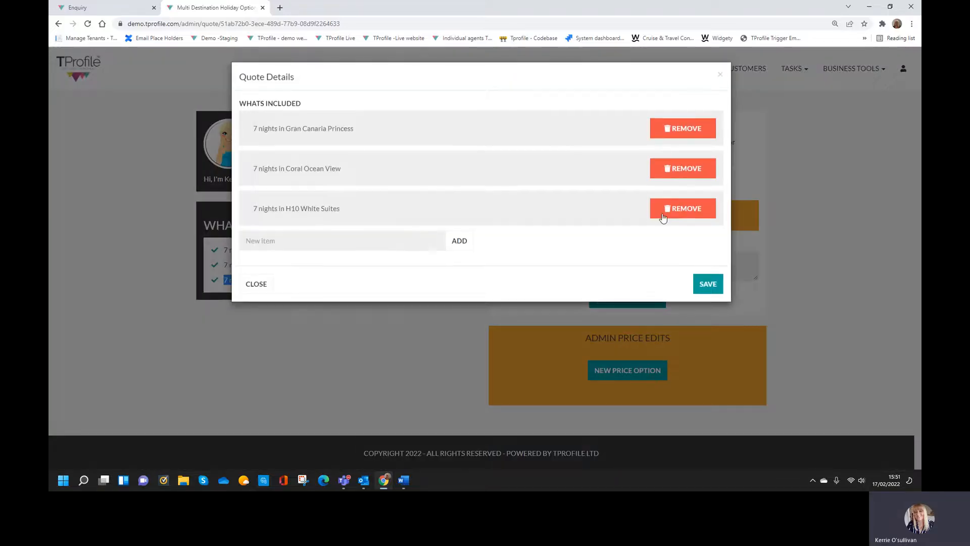
{"action": "left_click", "coordinate": [663, 216]}
{"action": "left_click", "coordinate": [672, 174]}
{"action": "left_click", "coordinate": [680, 130]}
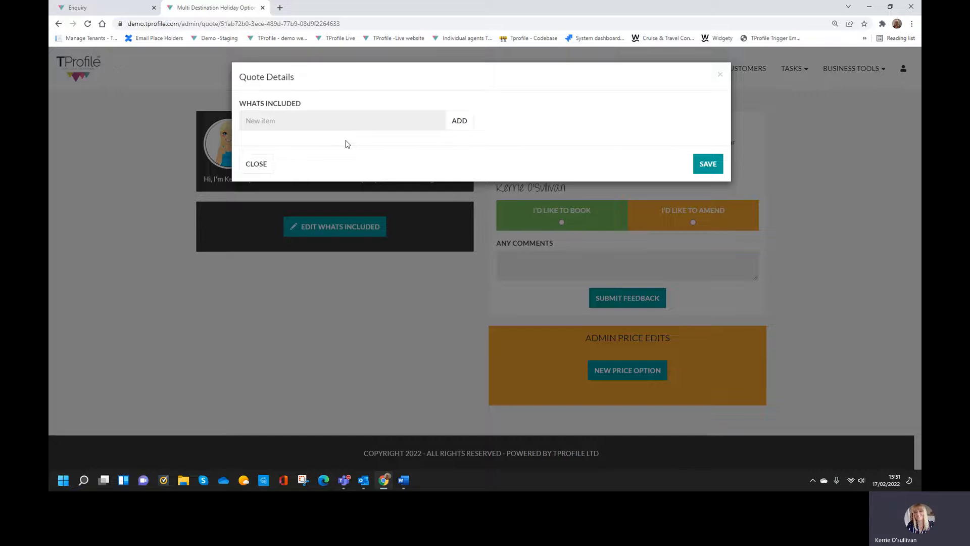
Step: Copy "Return flights with Jet2" from the Word document and add it to the What's Included list in TProfile
{"action": "left_click", "coordinate": [407, 478]}
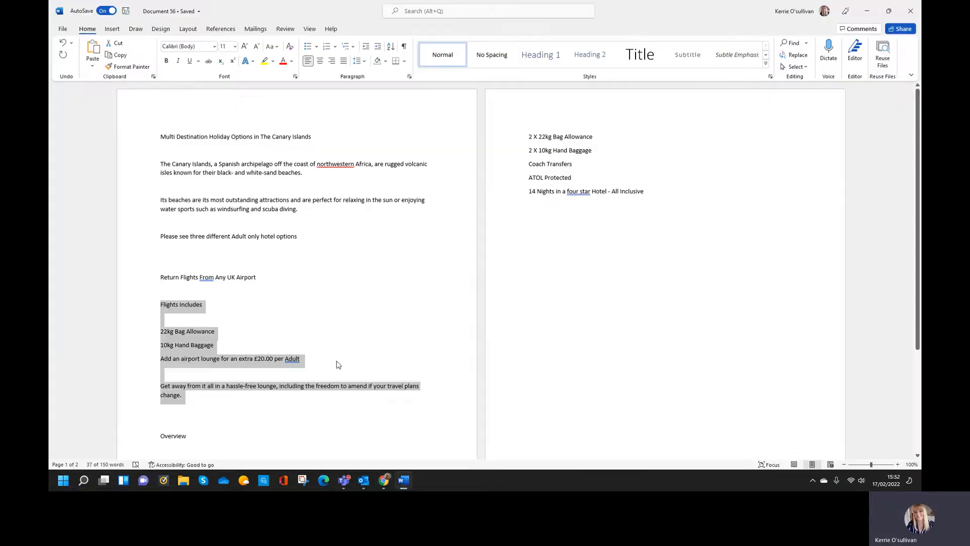
{"action": "left_click", "coordinate": [407, 296]}
{"action": "scroll", "coordinate": [401, 297], "scroll_direction": "down", "scroll_amount": 2}
{"action": "scroll", "coordinate": [196, 403], "scroll_direction": "down", "scroll_amount": 5}
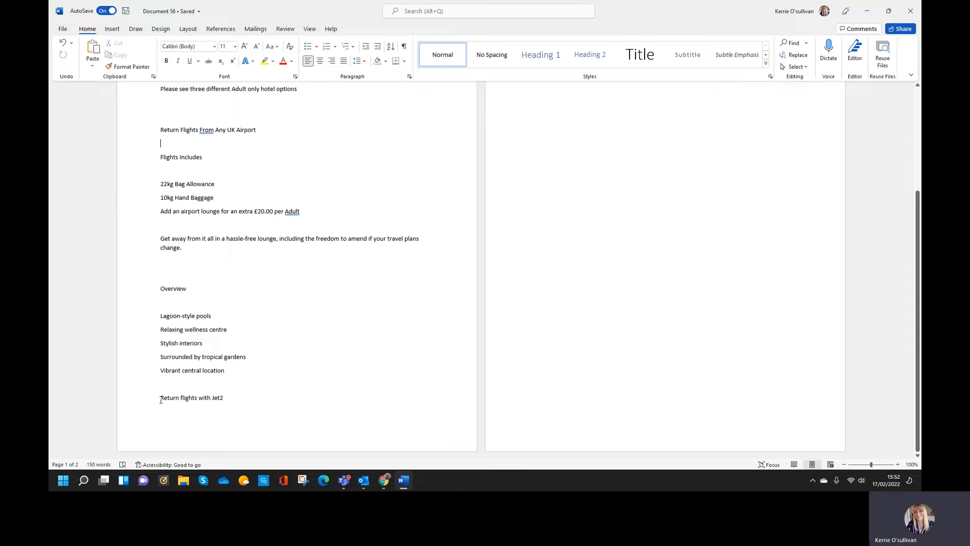
{"action": "triple_click", "coordinate": [169, 399]}
{"action": "key", "text": "ctrl+c"}
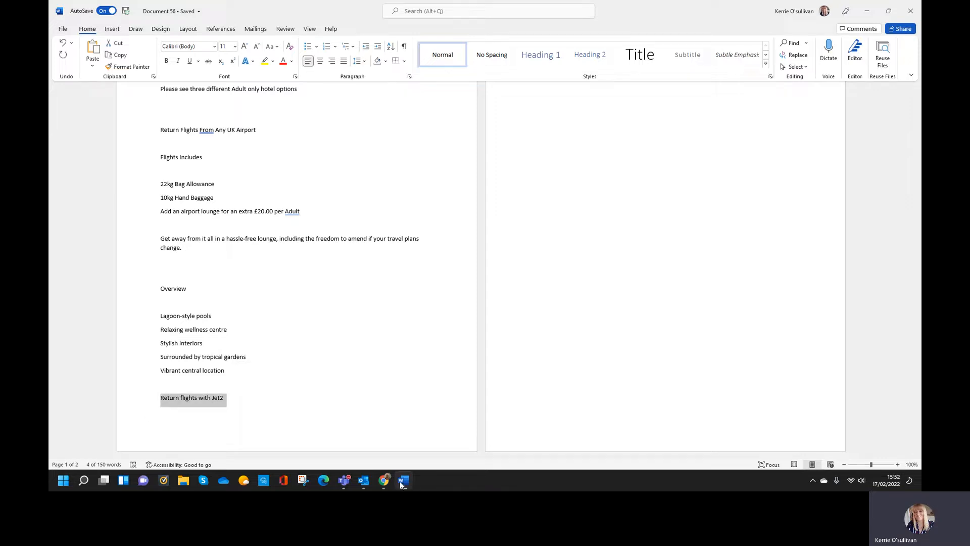
{"action": "left_click", "coordinate": [384, 479]}
{"action": "key", "text": "ctrl+v"}
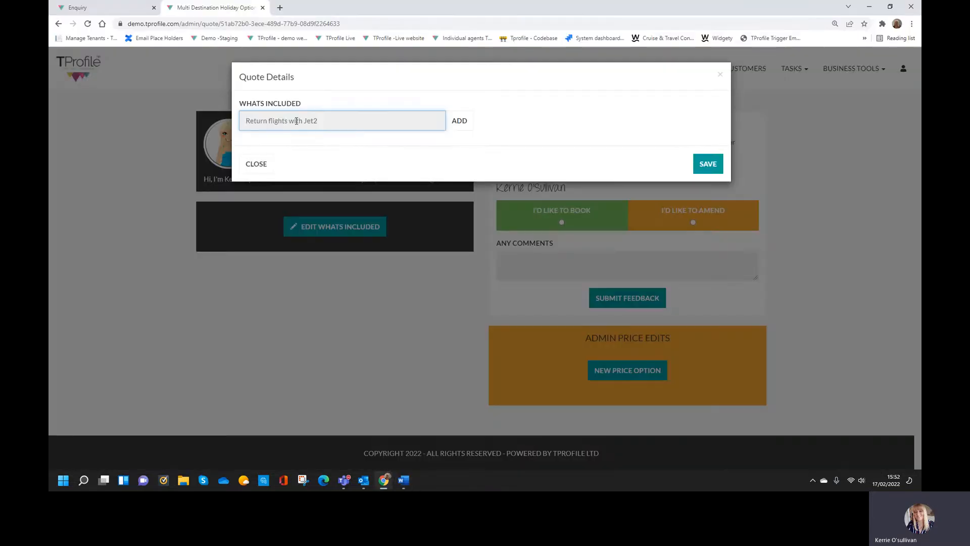
{"action": "left_click", "coordinate": [460, 121]}
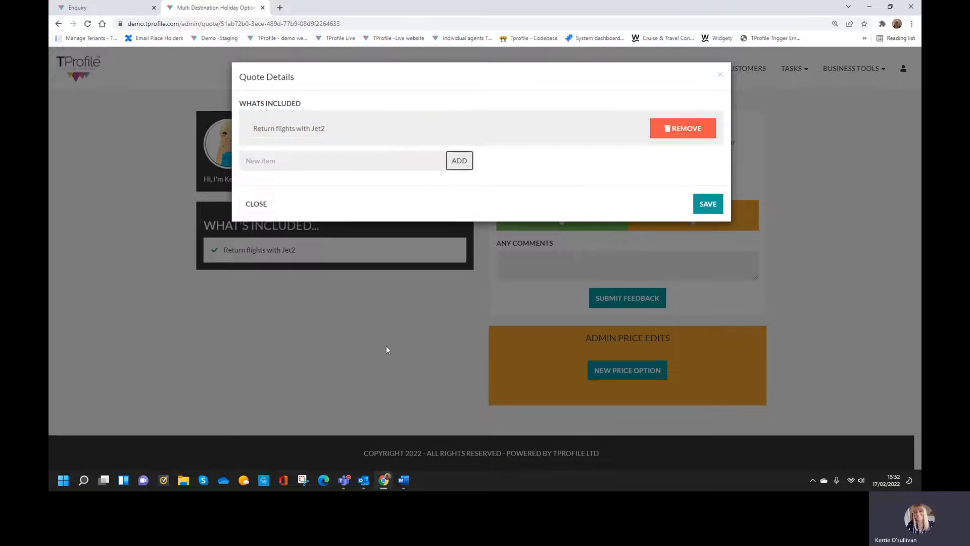
Step: Copy "2 X 22kg Bag Allowance" from the Word document and add it as a What's Included item
{"action": "left_click", "coordinate": [403, 480]}
{"action": "scroll", "coordinate": [433, 364], "scroll_direction": "up", "scroll_amount": 5}
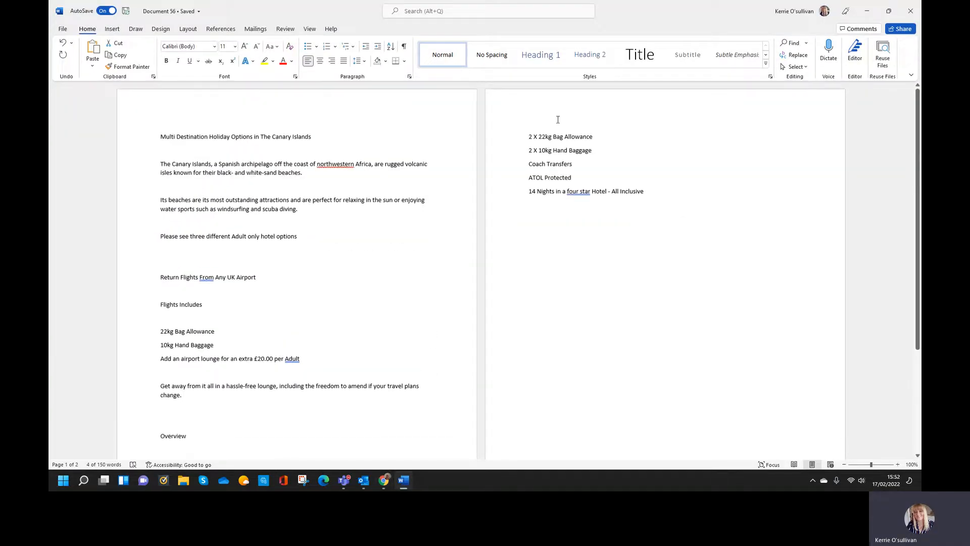
{"action": "left_click_drag", "start_coordinate": [530, 137], "coordinate": [619, 136]}
{"action": "key", "text": "ctrl+c"}
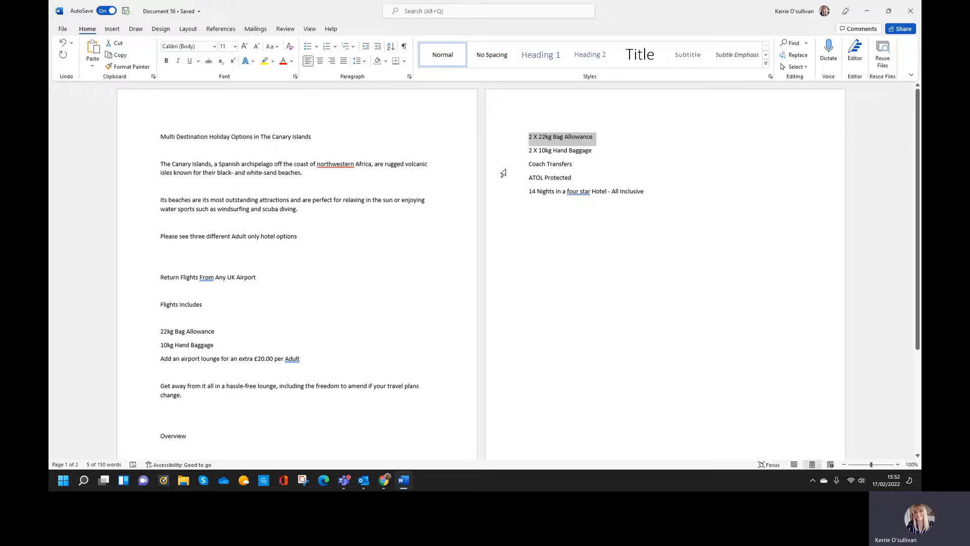
{"action": "left_click", "coordinate": [403, 481]}
{"action": "left_click", "coordinate": [322, 164]}
{"action": "key", "text": "ctrl+v"}
{"action": "left_click", "coordinate": [458, 161]}
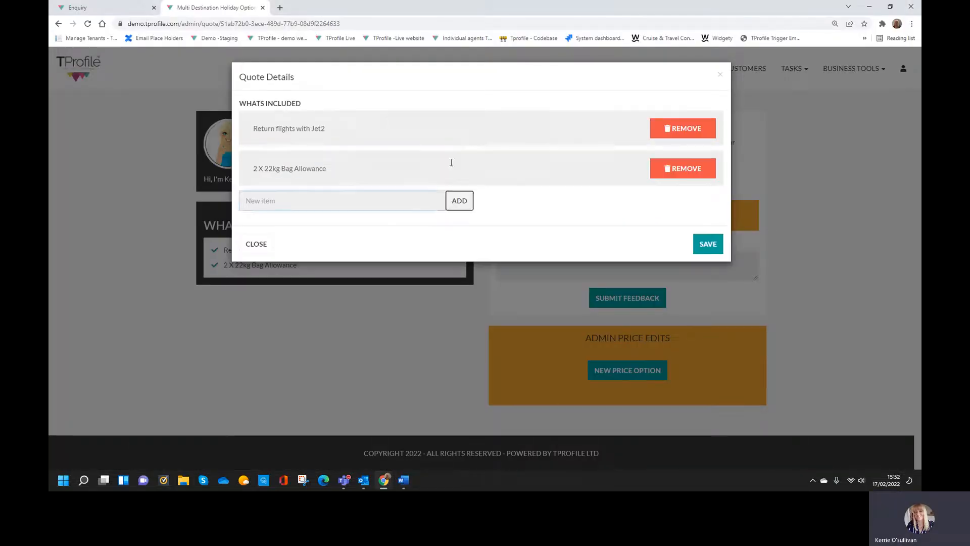
Step: Copy "ATOL Protected" from the Word document and add it as a What's Included item
{"action": "left_click", "coordinate": [403, 481]}
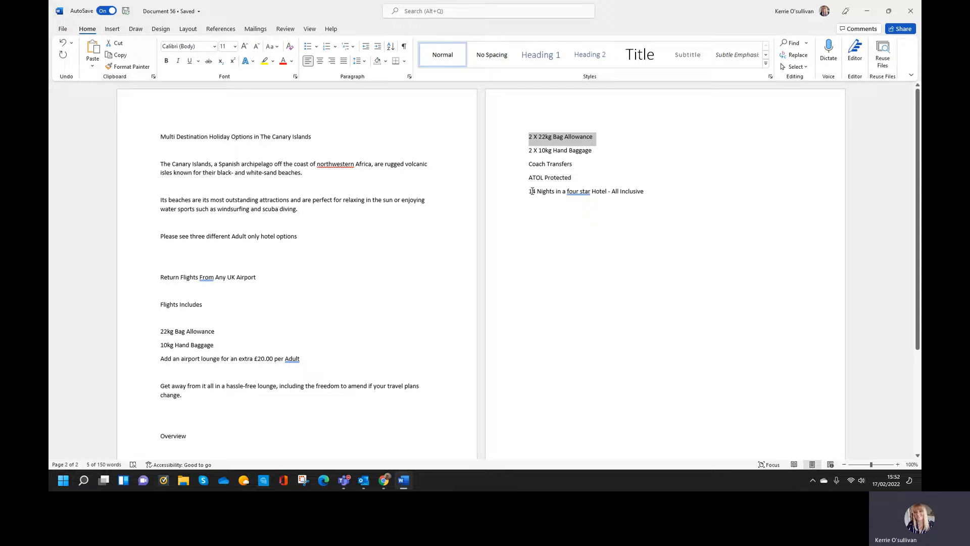
{"action": "left_click_drag", "start_coordinate": [526, 180], "coordinate": [575, 179]}
{"action": "key", "text": "ctrl+c"}
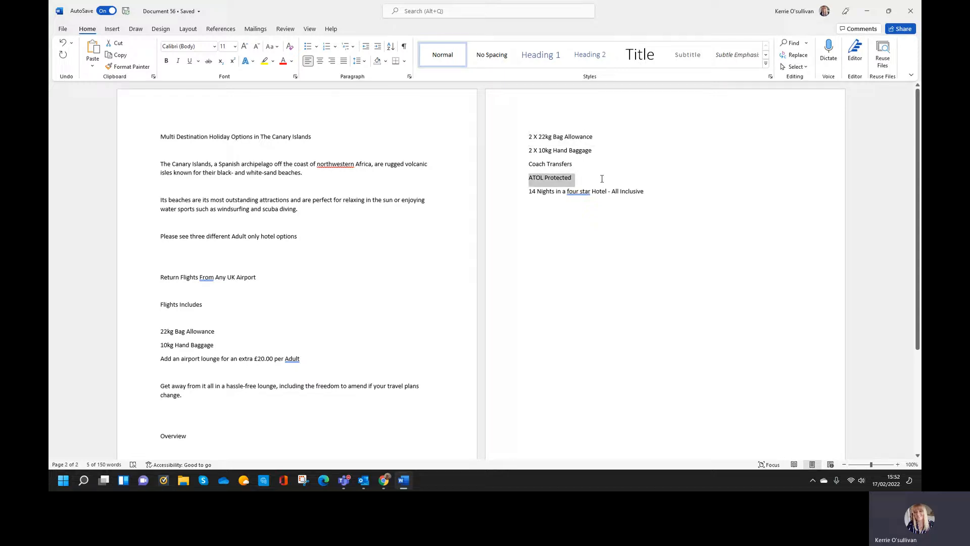
{"action": "left_click", "coordinate": [384, 480]}
{"action": "left_click", "coordinate": [293, 201]}
{"action": "key", "text": "ctrl+v"}
{"action": "left_click", "coordinate": [460, 201]}
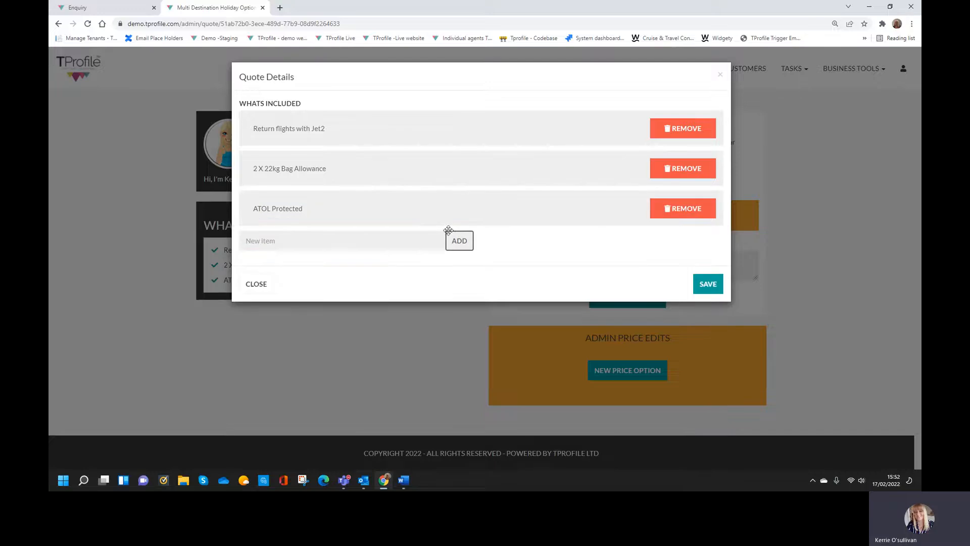
Step: Copy the four star hotel line from Word, add it as "7 Nights in a four star Hotel - All Inclusive", and save the What's Included list
{"action": "left_click", "coordinate": [404, 480]}
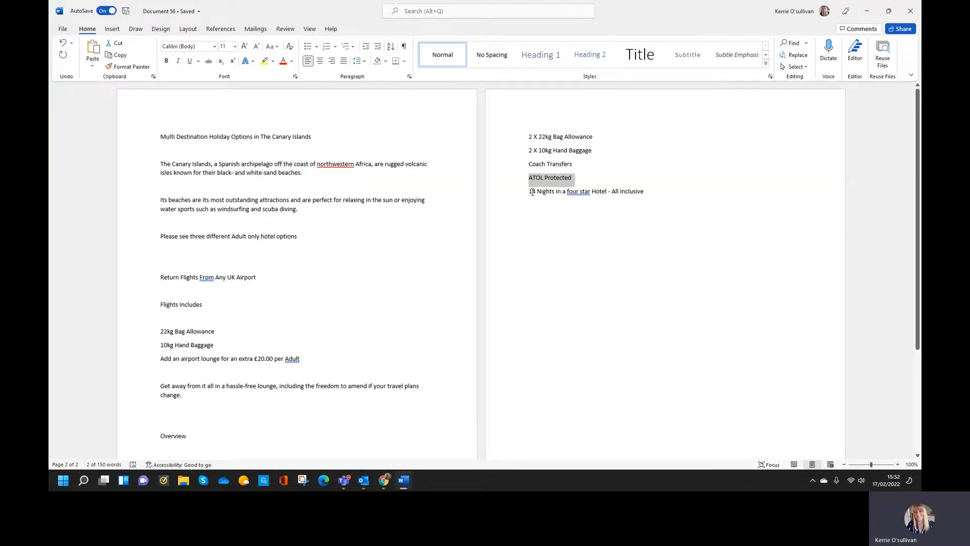
{"action": "left_click_drag", "start_coordinate": [527, 193], "coordinate": [679, 192]}
{"action": "key", "text": "ctrl+c"}
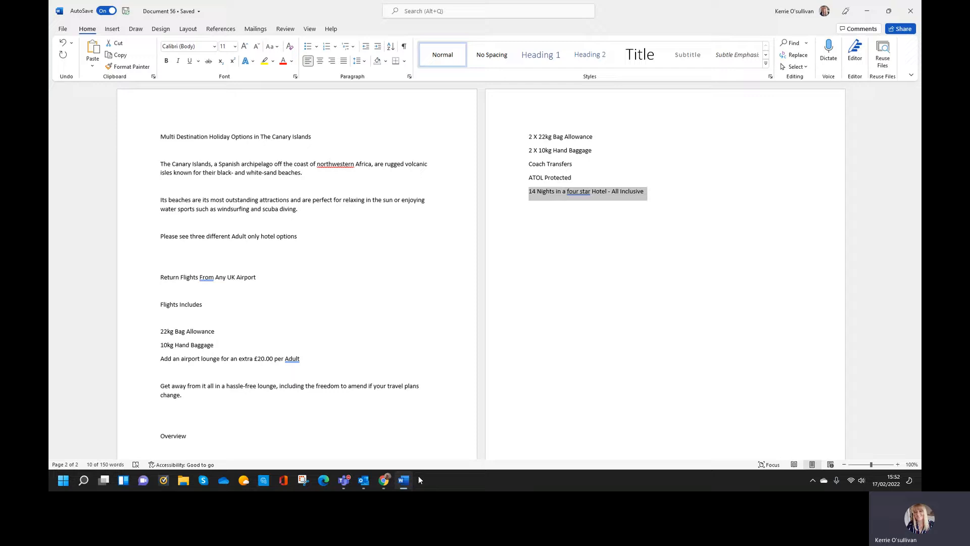
{"action": "left_click", "coordinate": [410, 480]}
{"action": "left_click", "coordinate": [348, 238]}
{"action": "key", "text": "ctrl+v"}
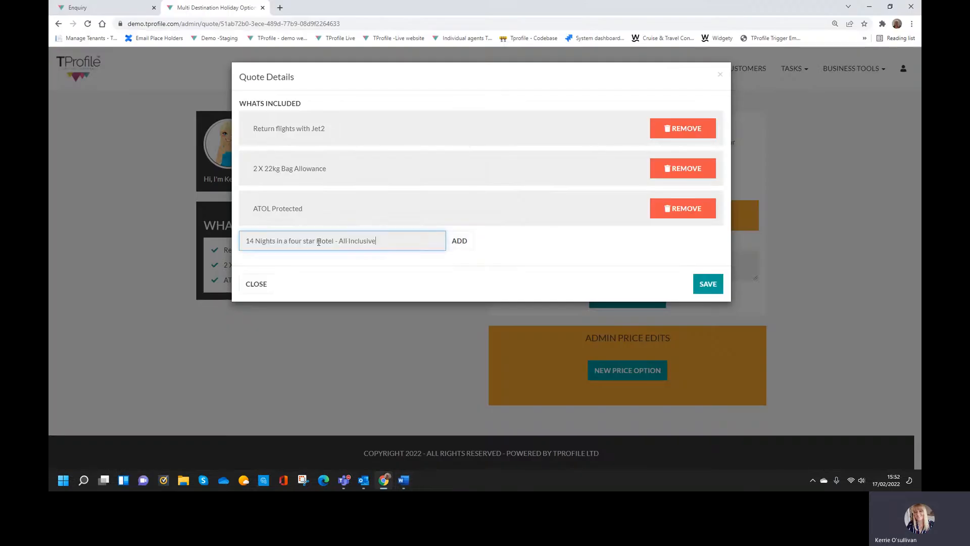
{"action": "key", "text": "BackSpace"}
{"action": "type", "text": "7"}
{"action": "left_click", "coordinate": [457, 241]}
{"action": "left_click", "coordinate": [707, 324]}
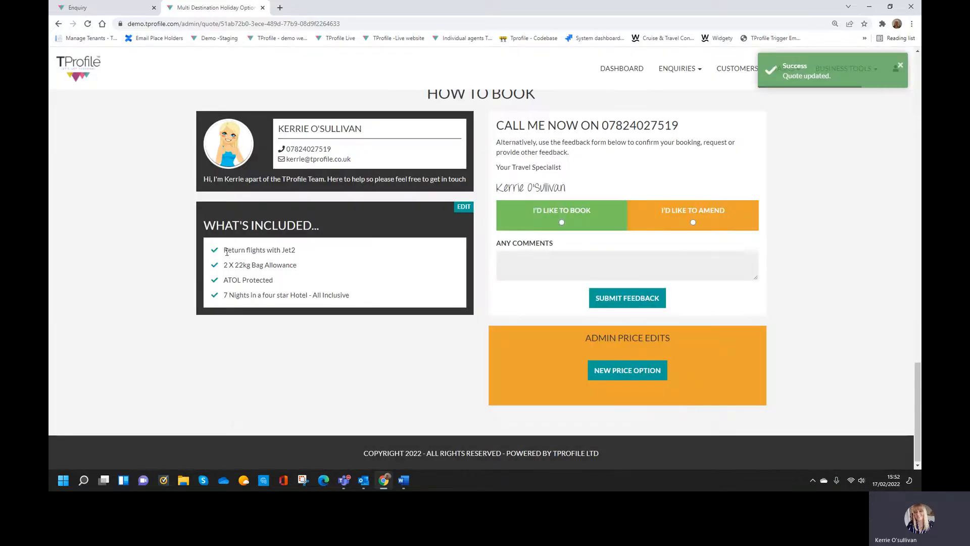
Step: Review the entries in the quote's What's Included section
{"action": "left_click_drag", "start_coordinate": [227, 252], "coordinate": [322, 255]}
{"action": "left_click_drag", "start_coordinate": [230, 264], "coordinate": [299, 265]}
{"action": "left_click_drag", "start_coordinate": [224, 280], "coordinate": [274, 280]}
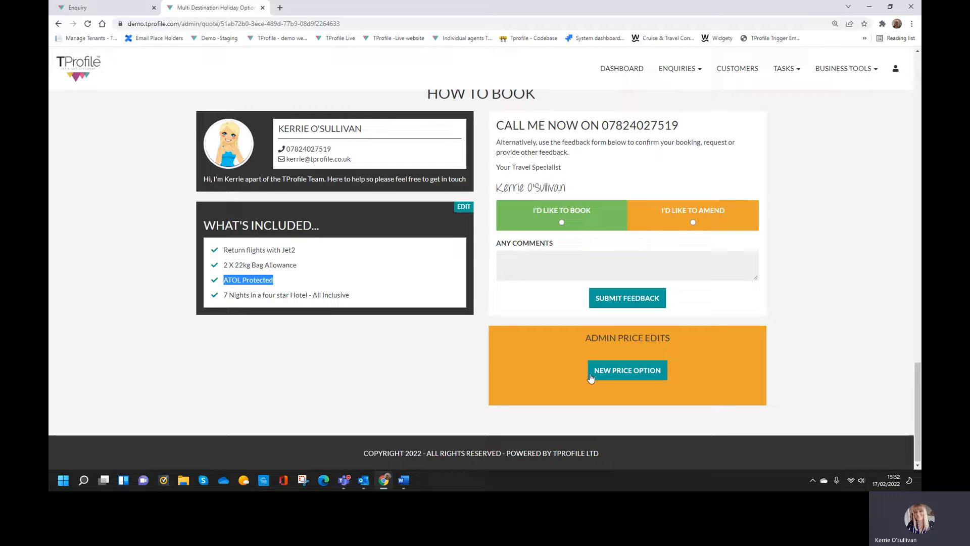
Step: Create a new price option named "Option One - Gran Canaria" with a deposit amount of £99
{"action": "left_click", "coordinate": [634, 375]}
{"action": "left_click", "coordinate": [195, 120]}
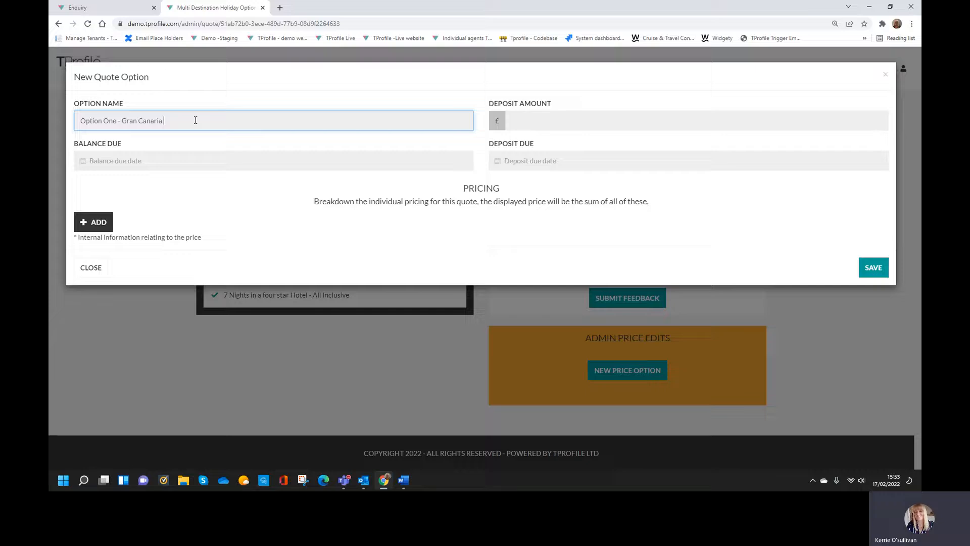
{"action": "left_click", "coordinate": [527, 125]}
{"action": "type", "text": "9"}
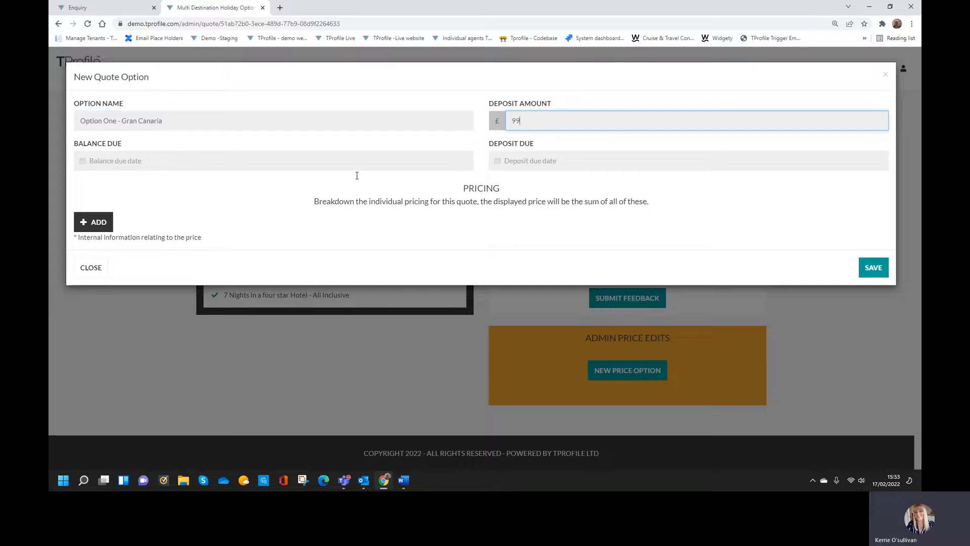
{"action": "type", "text": "9"}
Step: Add a Package pricing row with a price of £1247.00 and a £50 discount displayed on the quote
{"action": "left_click", "coordinate": [103, 225]}
{"action": "left_click", "coordinate": [121, 253]}
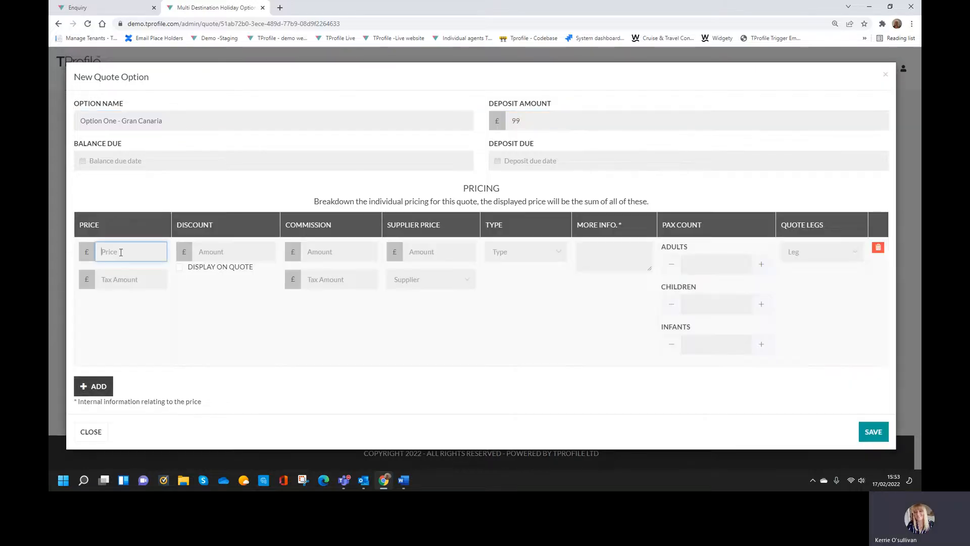
{"action": "type", "text": "1247.00"}
{"action": "left_click", "coordinate": [225, 252]}
{"action": "left_click", "coordinate": [226, 252]}
{"action": "type", "text": "50"}
{"action": "left_click", "coordinate": [514, 255]}
{"action": "left_click", "coordinate": [513, 347]}
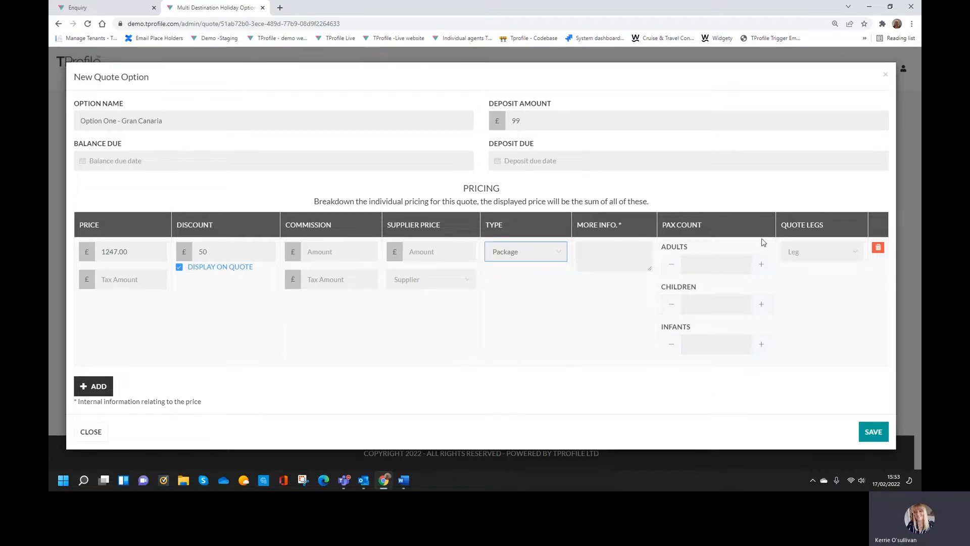
Step: Link the pricing row to the Gran Canaria Princess leg and save the price option
{"action": "left_click", "coordinate": [826, 255]}
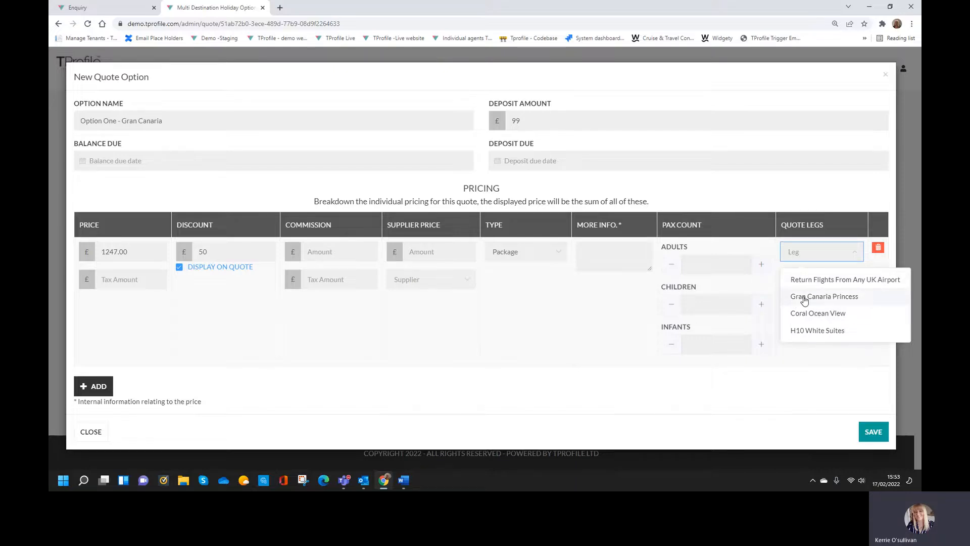
{"action": "left_click", "coordinate": [823, 299]}
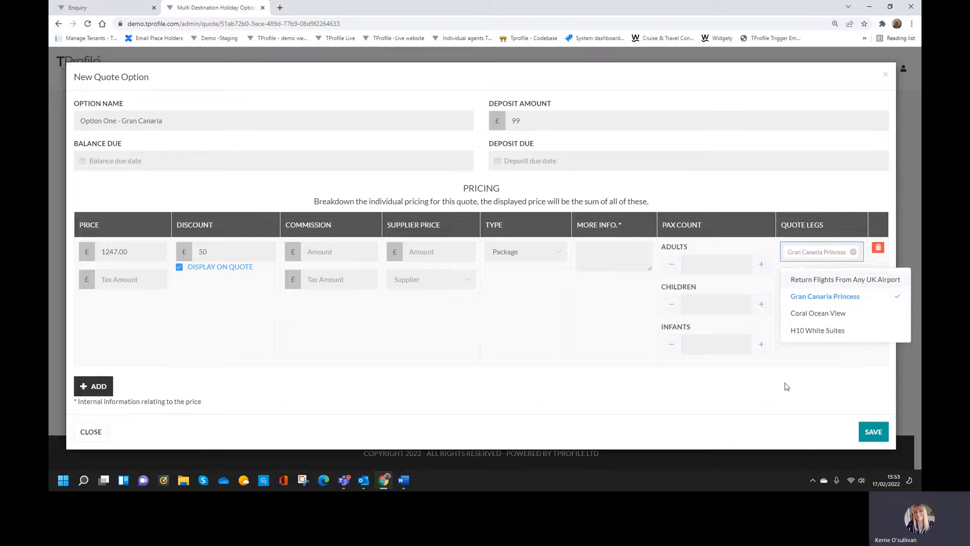
{"action": "left_click", "coordinate": [873, 431]}
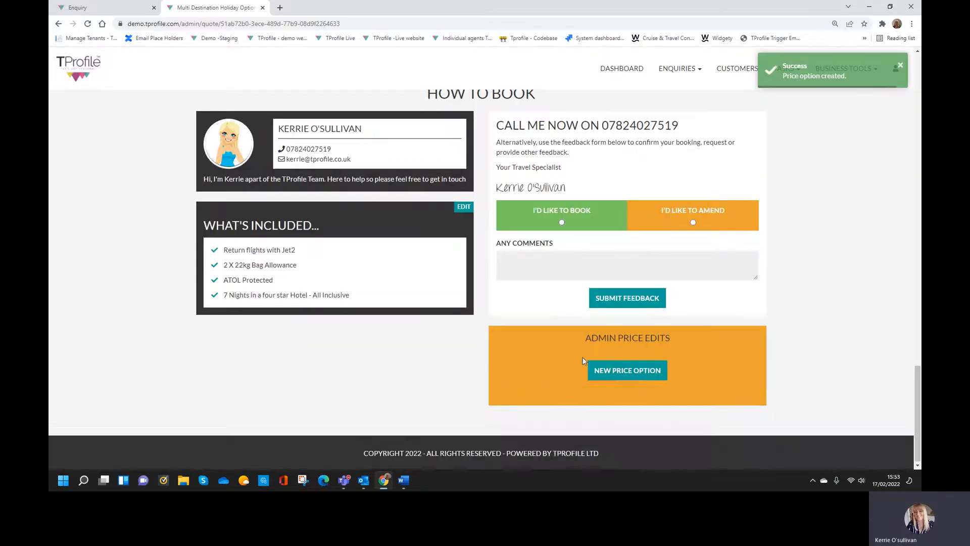
Step: Examine the Option One price block and how its price is shown beneath the linked hotel in the itinerary
{"action": "scroll", "coordinate": [561, 353], "scroll_direction": "down", "scroll_amount": 3}
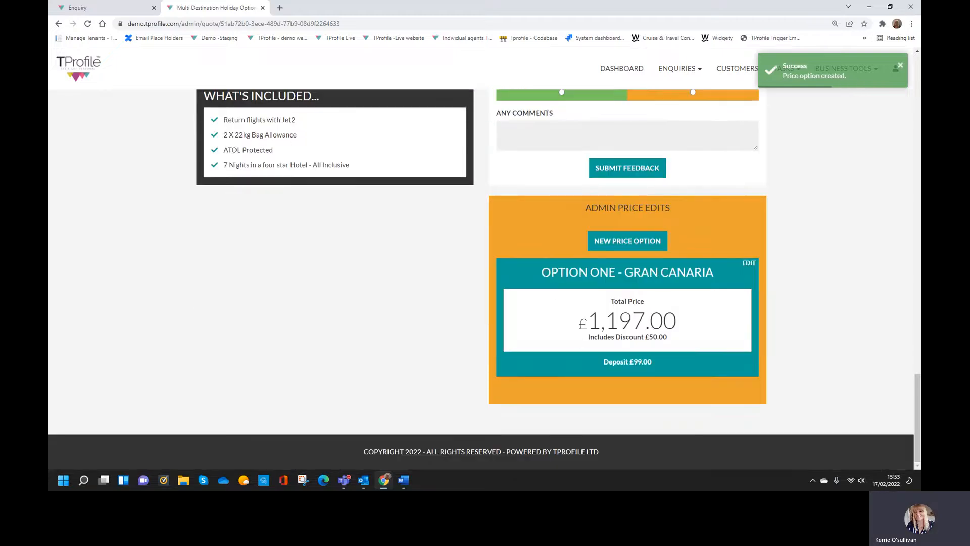
{"action": "left_click_drag", "start_coordinate": [540, 274], "coordinate": [724, 275]}
{"action": "left_click", "coordinate": [576, 317]}
{"action": "scroll", "coordinate": [576, 315], "scroll_direction": "up", "scroll_amount": 15}
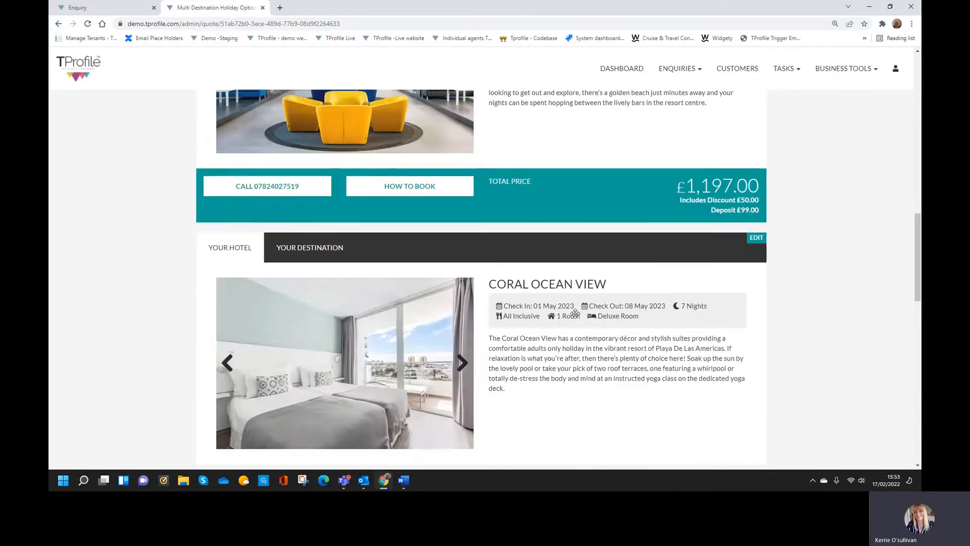
Step: Compare the total price, discount and deposit beneath the Gran Canaria Princess with the Option One block in the admin price edits
{"action": "scroll", "coordinate": [576, 313], "scroll_direction": "up", "scroll_amount": 3}
{"action": "scroll", "coordinate": [514, 298], "scroll_direction": "up", "scroll_amount": 1}
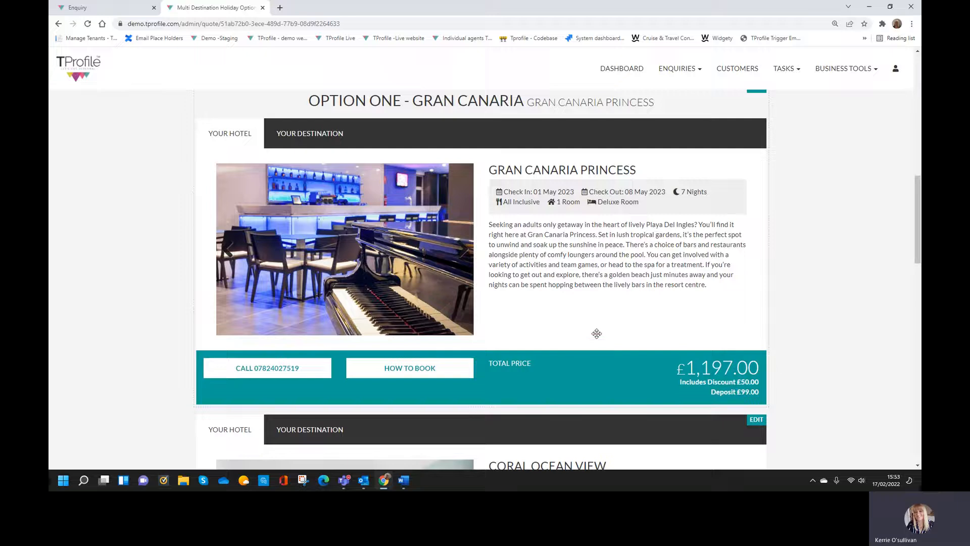
{"action": "scroll", "coordinate": [383, 162], "scroll_direction": "up", "scroll_amount": 1}
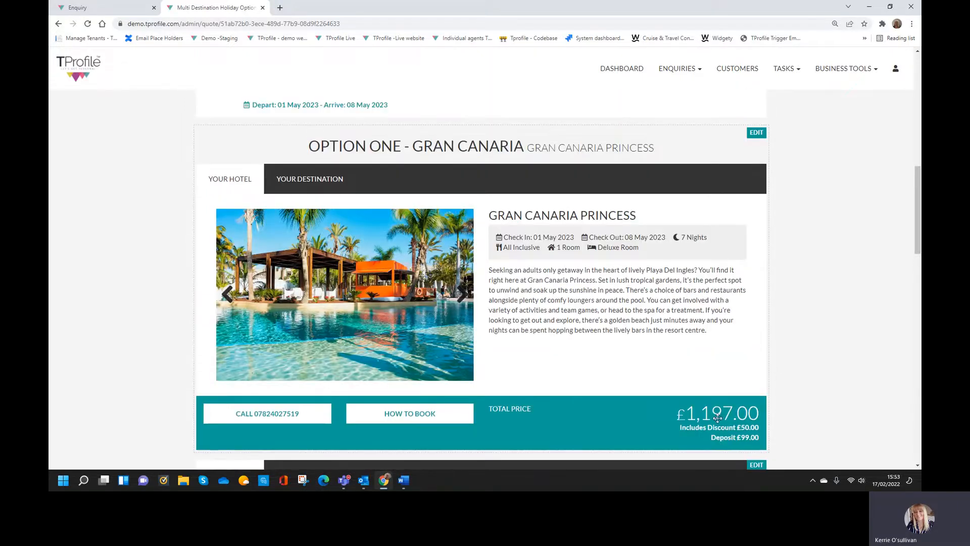
{"action": "scroll", "coordinate": [536, 346], "scroll_direction": "down", "scroll_amount": 20}
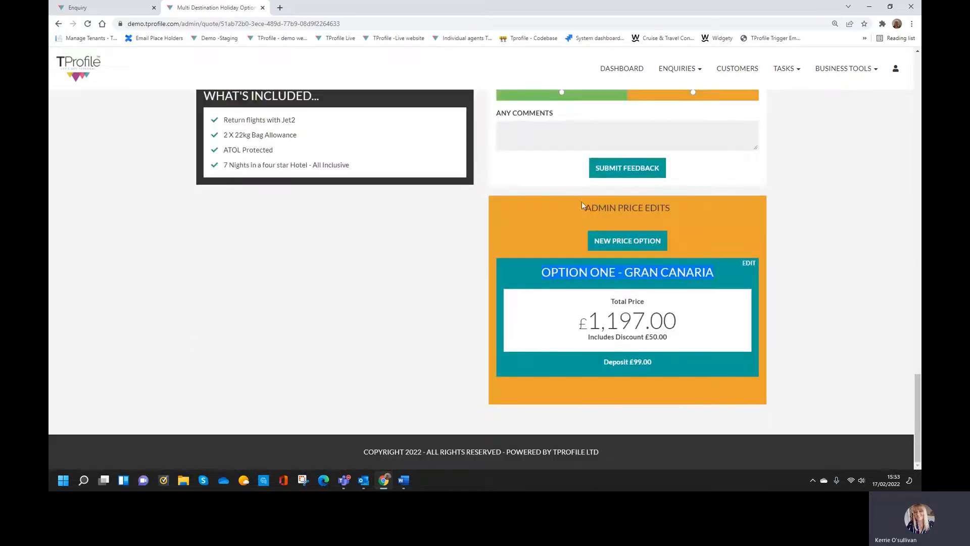
{"action": "left_click_drag", "start_coordinate": [588, 207], "coordinate": [668, 208]}
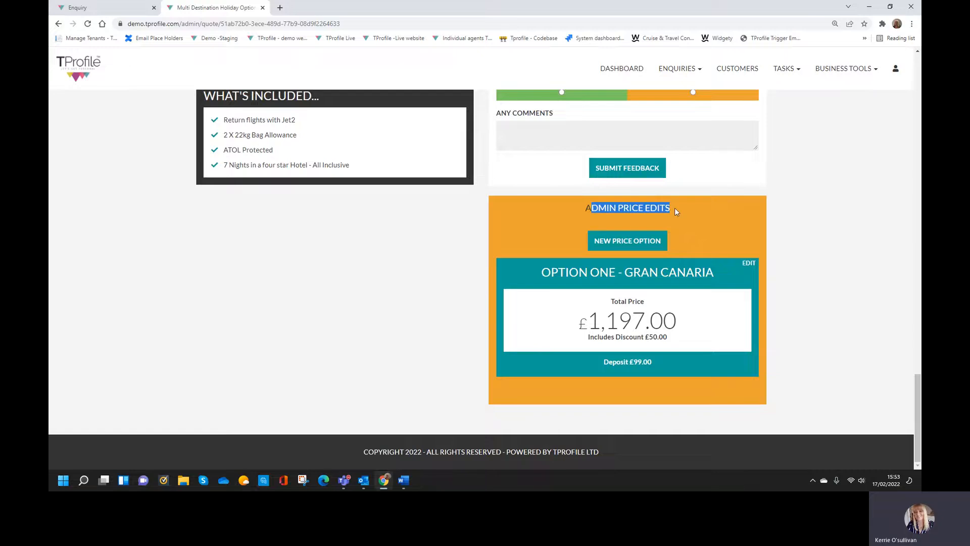
{"action": "left_click_drag", "start_coordinate": [706, 305], "coordinate": [704, 348]}
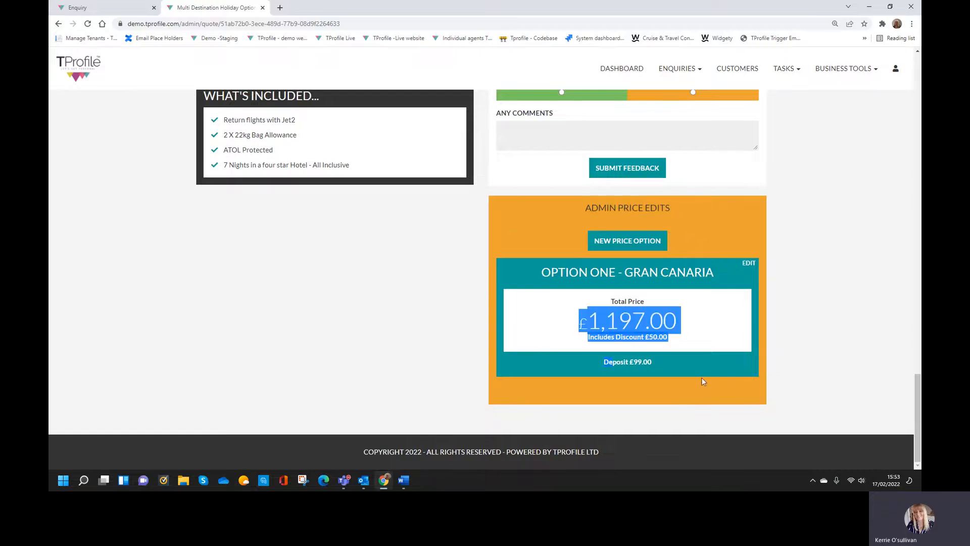
{"action": "left_click", "coordinate": [520, 247]}
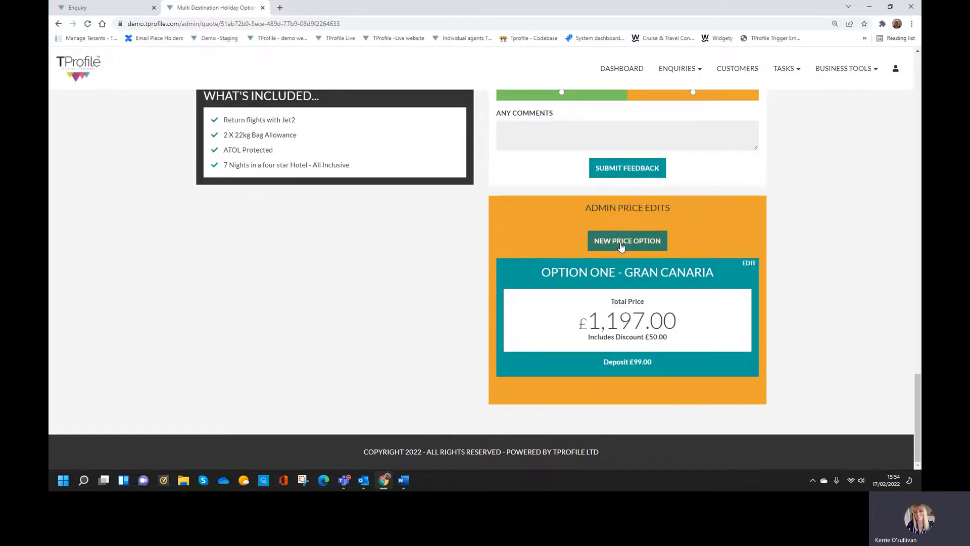
Step: Create a new price option named "Option Two - Tenerife" with a deposit amount of £99
{"action": "left_click", "coordinate": [621, 245]}
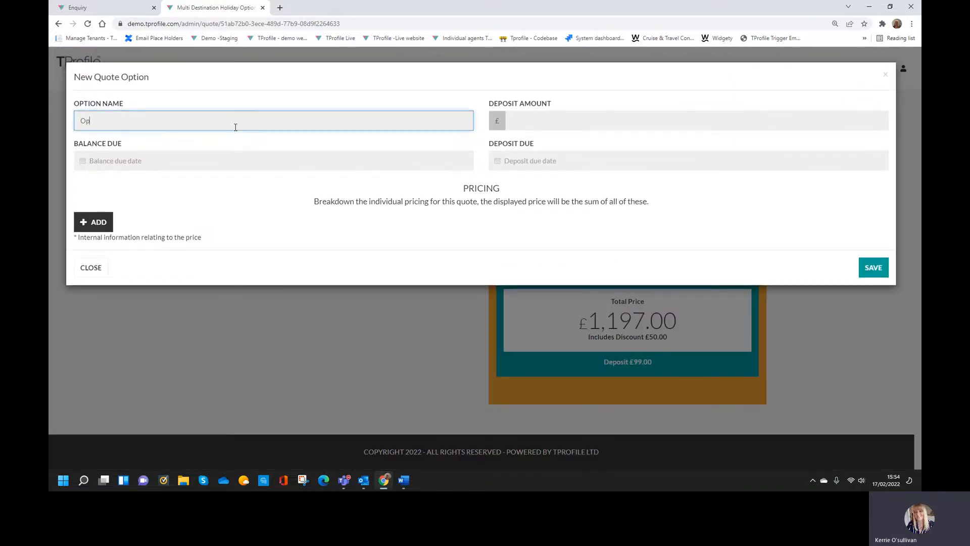
{"action": "type", "text": "Opton"}
{"action": "key", "text": "BackSpace"}
{"action": "key", "text": "BackSpace"}
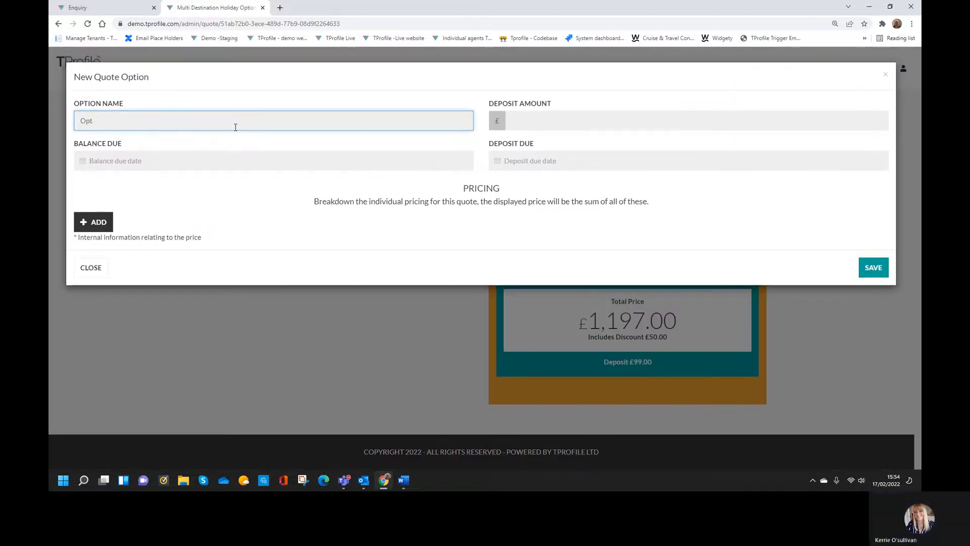
{"action": "type", "text": "tion Two - Tenerife"}
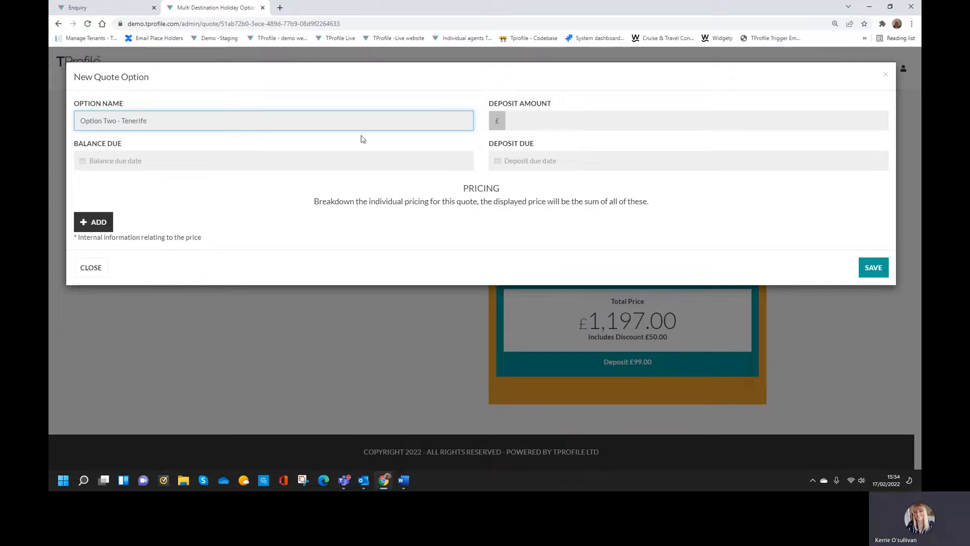
{"action": "left_click", "coordinate": [538, 121]}
{"action": "type", "text": "99"}
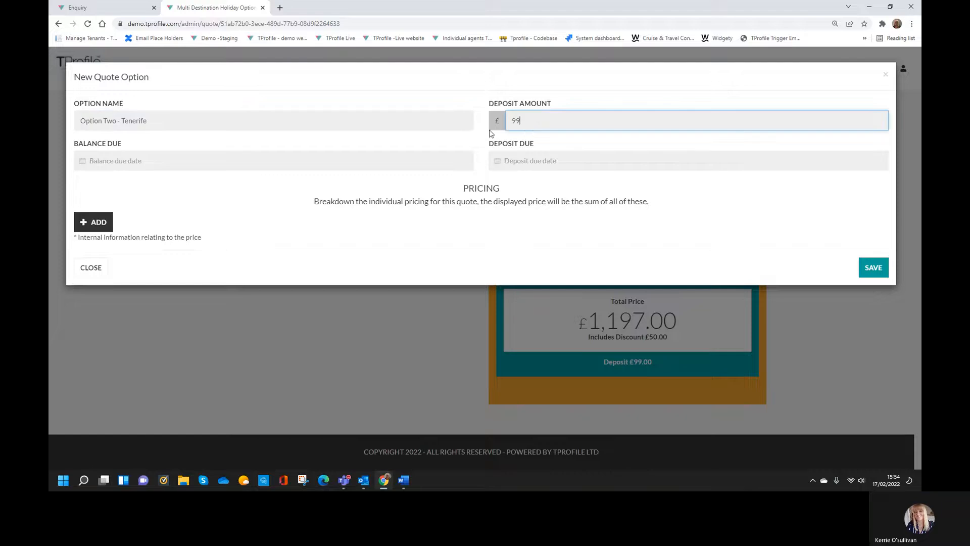
Step: Add a Package pricing row to Option Two with a price of £2390 and a £50 discount displayed on the quote
{"action": "left_click", "coordinate": [93, 222]}
{"action": "left_click", "coordinate": [121, 252]}
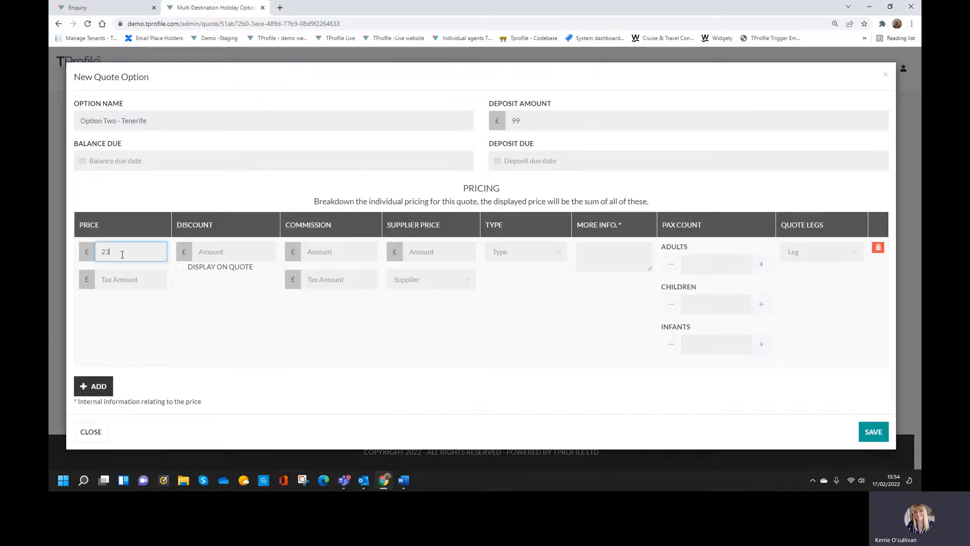
{"action": "type", "text": "239"}
{"action": "left_click", "coordinate": [179, 267]}
{"action": "left_click", "coordinate": [197, 251]}
{"action": "type", "text": "50"}
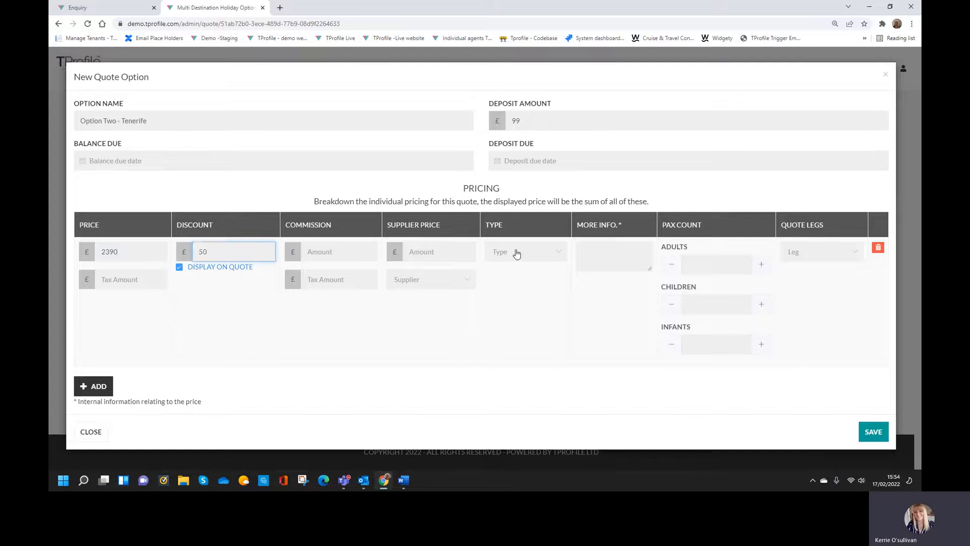
{"action": "left_click", "coordinate": [515, 251]}
{"action": "left_click", "coordinate": [519, 348]}
Step: Link the Option Two pricing row to the Coral Ocean View leg and save the price option
{"action": "left_click", "coordinate": [811, 246]}
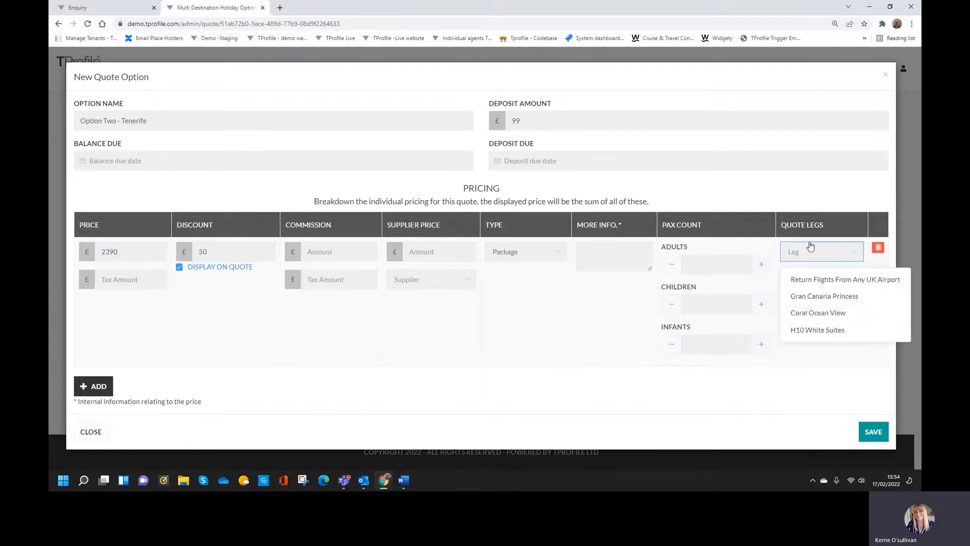
{"action": "left_click", "coordinate": [804, 316]}
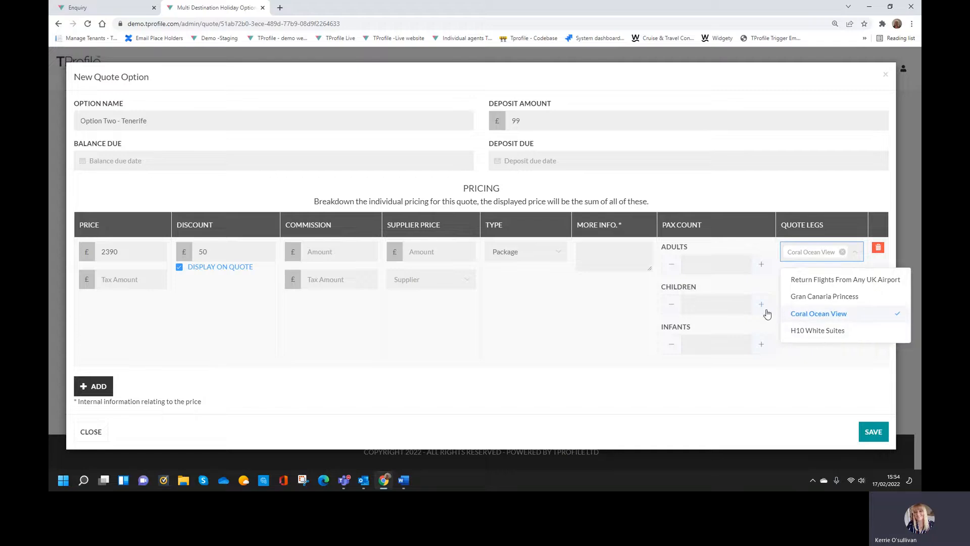
{"action": "left_click", "coordinate": [872, 435]}
{"action": "left_click", "coordinate": [876, 438]}
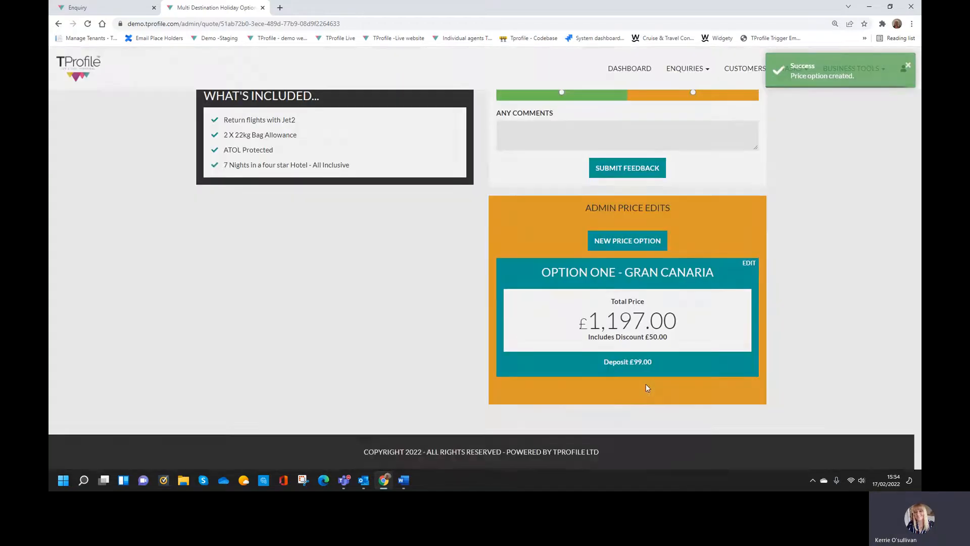
Step: Reload the quote and check the Option Two heading and price placed around the Coral Ocean View hotel
{"action": "scroll", "coordinate": [438, 319], "scroll_direction": "down", "scroll_amount": 2}
{"action": "scroll", "coordinate": [437, 319], "scroll_direction": "up", "scroll_amount": 10}
{"action": "scroll", "coordinate": [437, 319], "scroll_direction": "up", "scroll_amount": 3}
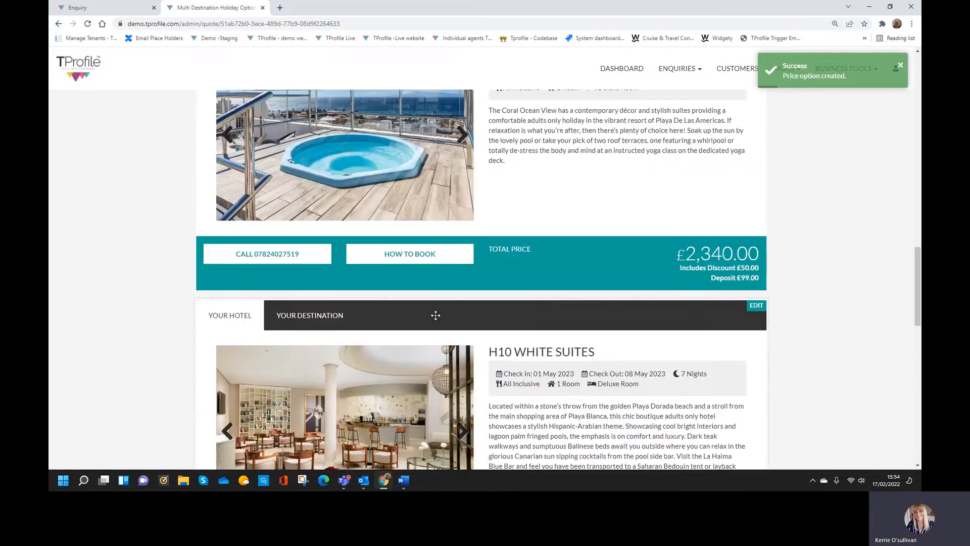
{"action": "scroll", "coordinate": [437, 319], "scroll_direction": "down", "scroll_amount": 5}
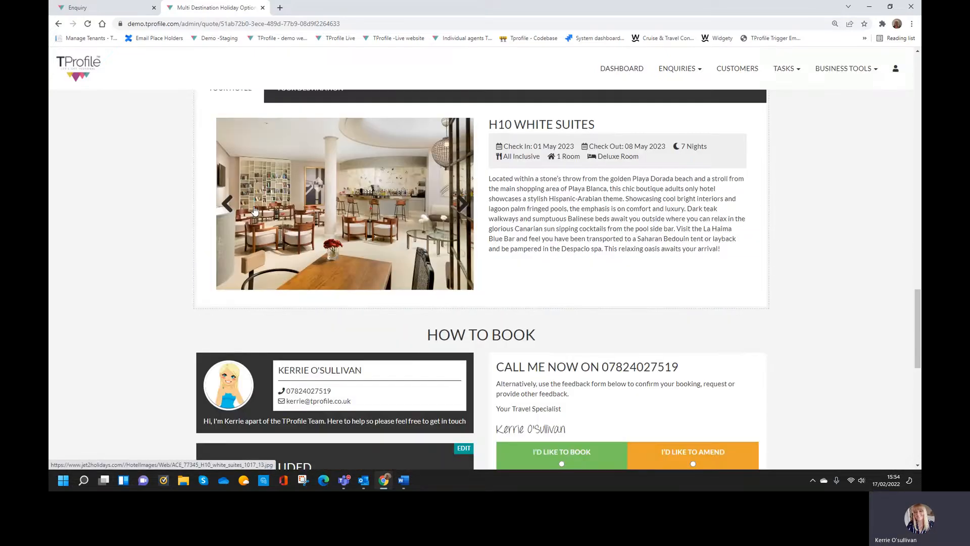
{"action": "left_click", "coordinate": [87, 24]}
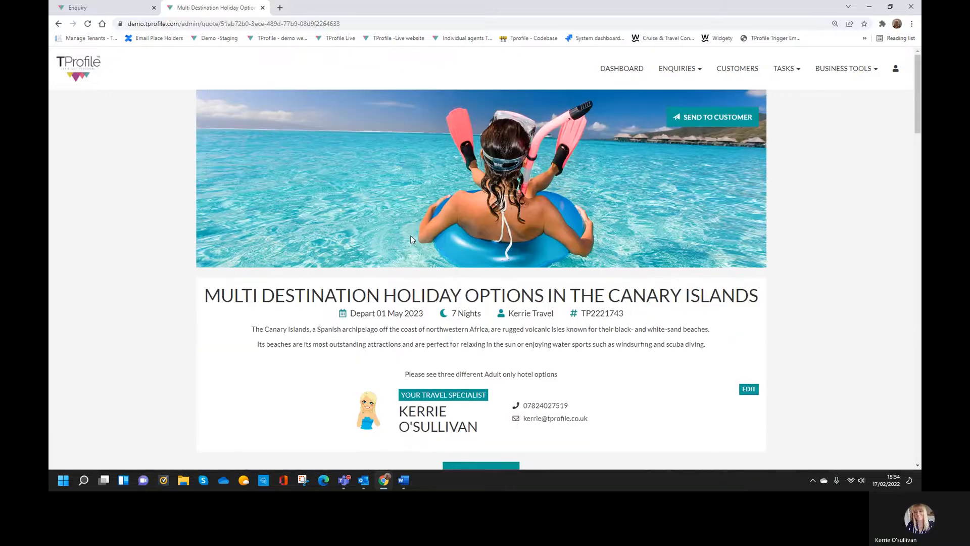
{"action": "scroll", "coordinate": [410, 236], "scroll_direction": "down", "scroll_amount": 7}
{"action": "scroll", "coordinate": [411, 236], "scroll_direction": "down", "scroll_amount": 4}
{"action": "scroll", "coordinate": [410, 235], "scroll_direction": "down", "scroll_amount": 3}
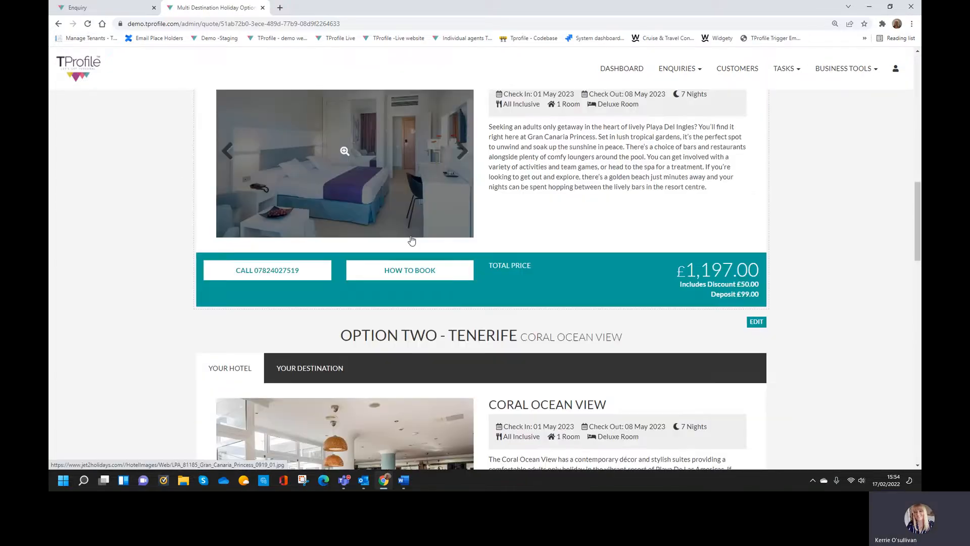
{"action": "scroll", "coordinate": [412, 240], "scroll_direction": "down", "scroll_amount": 2}
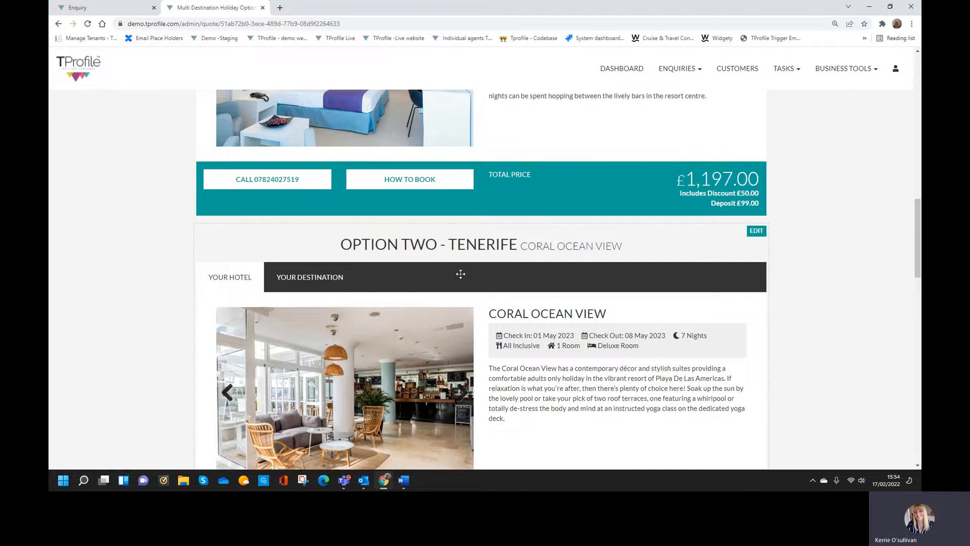
Step: Show the destination details in the Coral Ocean View block and review the price beneath them
{"action": "left_click", "coordinate": [339, 285]}
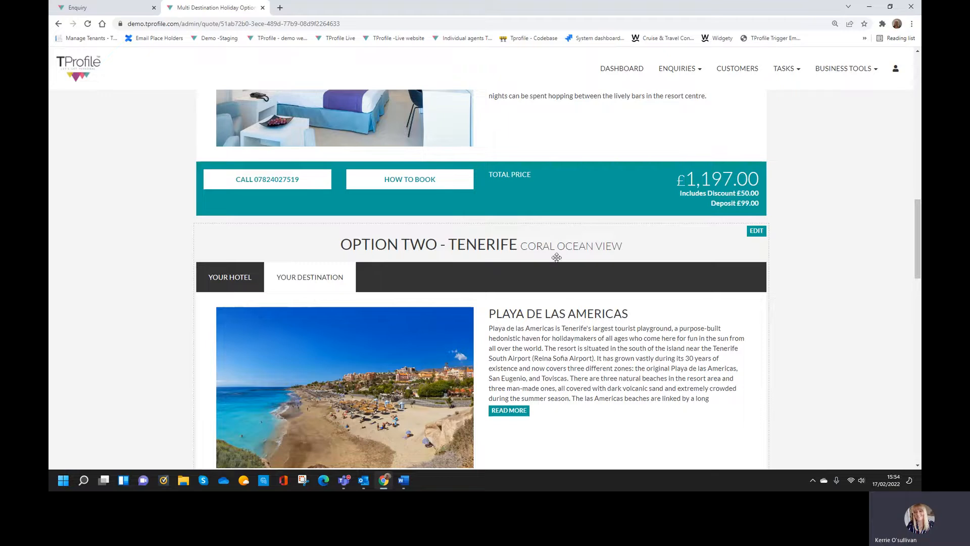
{"action": "scroll", "coordinate": [606, 258], "scroll_direction": "down", "scroll_amount": 5}
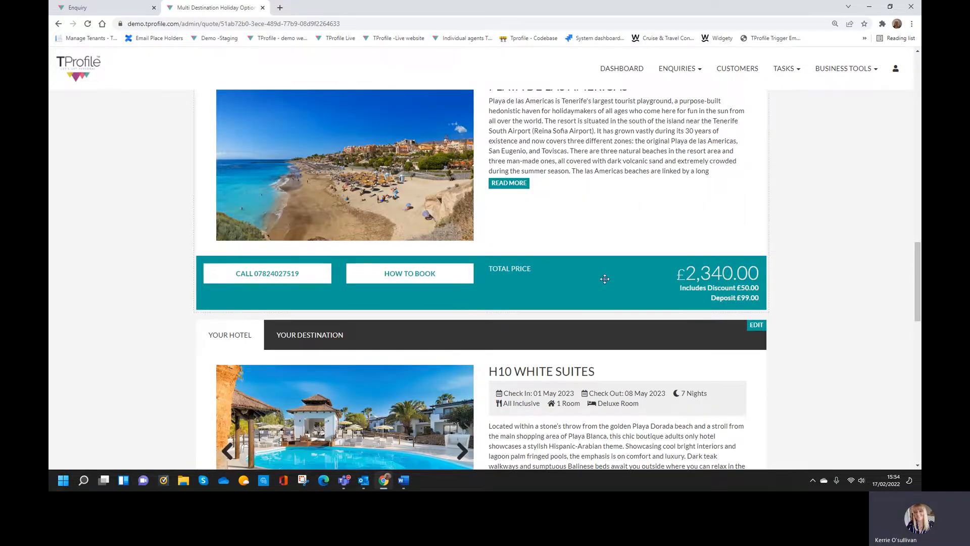
{"action": "scroll", "coordinate": [604, 280], "scroll_direction": "down", "scroll_amount": 2}
{"action": "scroll", "coordinate": [586, 204], "scroll_direction": "down", "scroll_amount": 1}
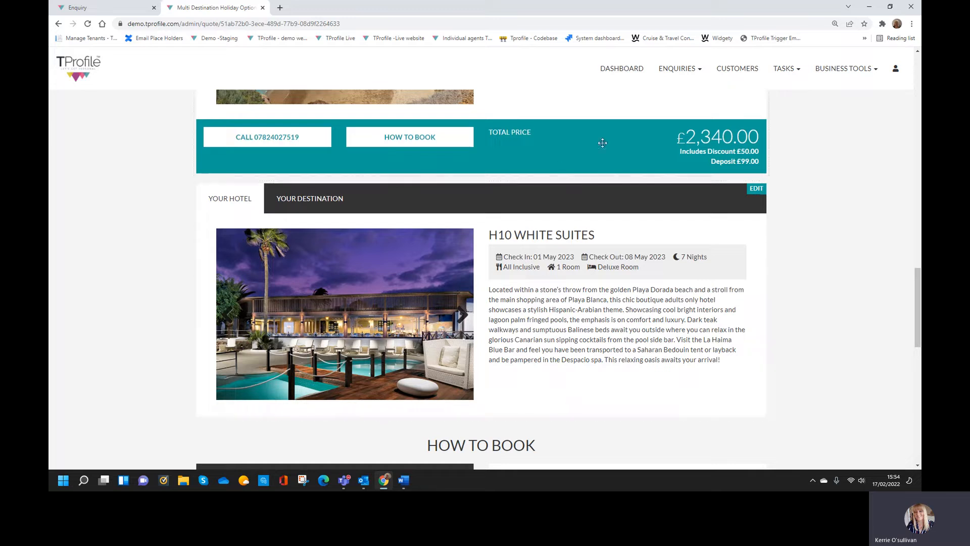
Step: Create a new price option named "Three Option - Lanzarote" with a deposit amount of £99
{"action": "scroll", "coordinate": [600, 362], "scroll_direction": "down", "scroll_amount": 4}
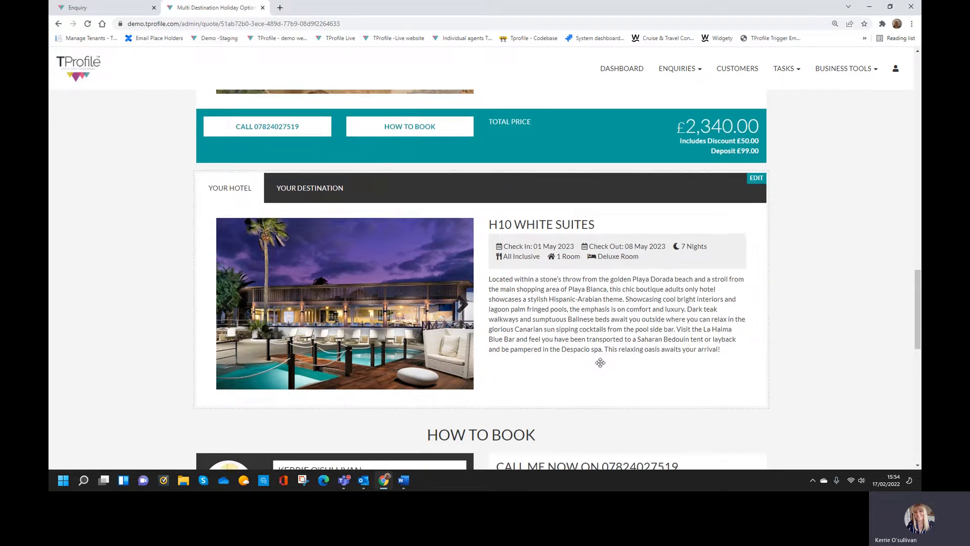
{"action": "scroll", "coordinate": [591, 356], "scroll_direction": "down", "scroll_amount": 7}
{"action": "left_click", "coordinate": [632, 231]}
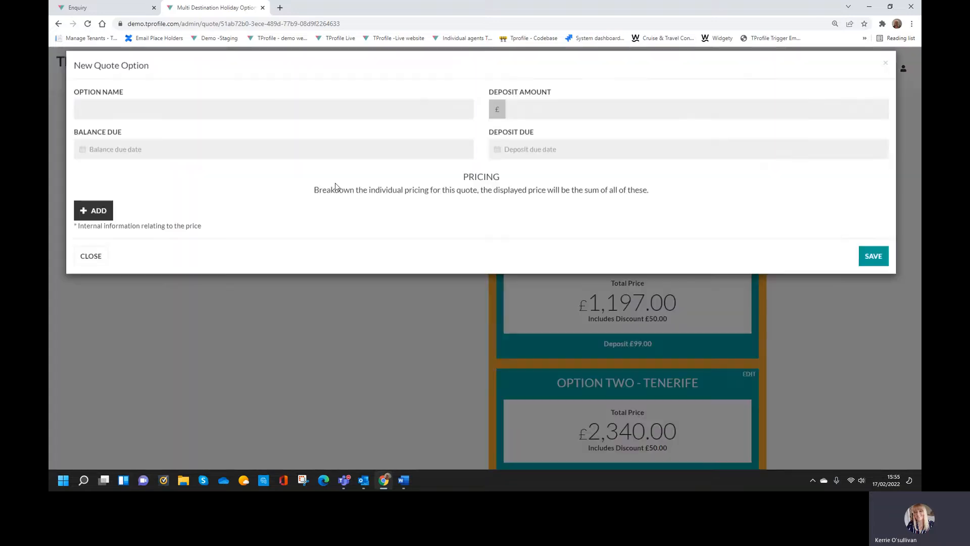
{"action": "left_click", "coordinate": [261, 124]}
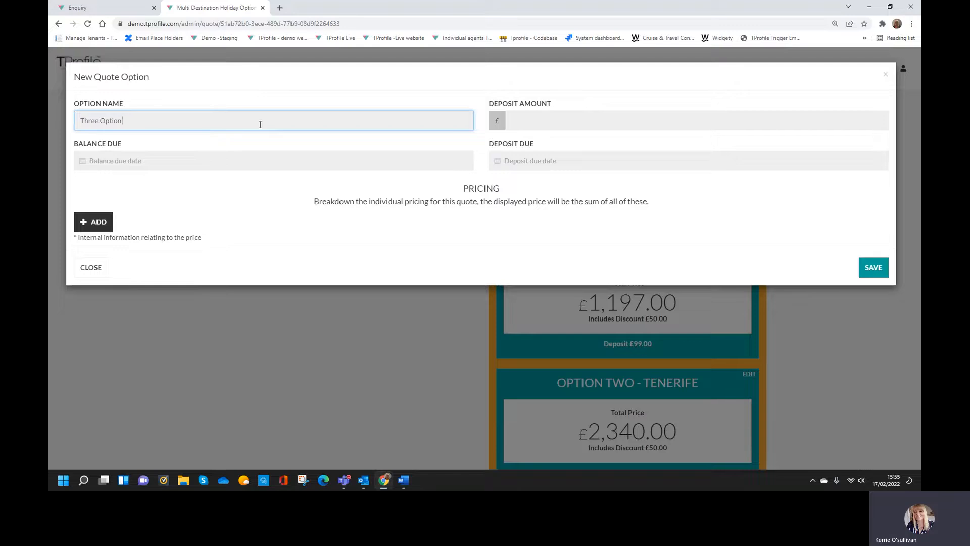
{"action": "type", "text": "Three Option - Lanzarote"}
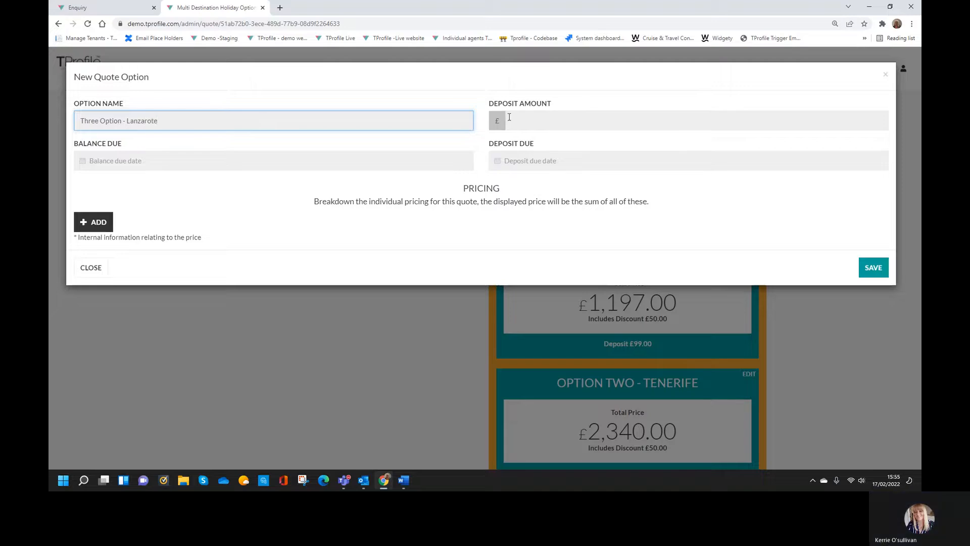
{"action": "left_click", "coordinate": [520, 115]}
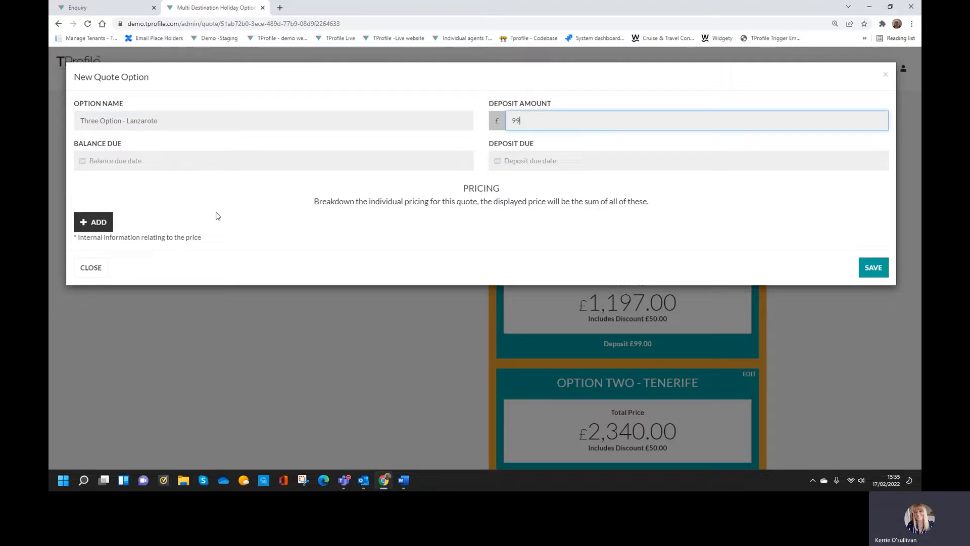
Step: Add a Package pricing row to the Lanzarote option with a price of £1635 and a £50 discount displayed on the quote
{"action": "left_click", "coordinate": [96, 221]}
{"action": "left_click", "coordinate": [141, 252]}
{"action": "type", "text": "1635"}
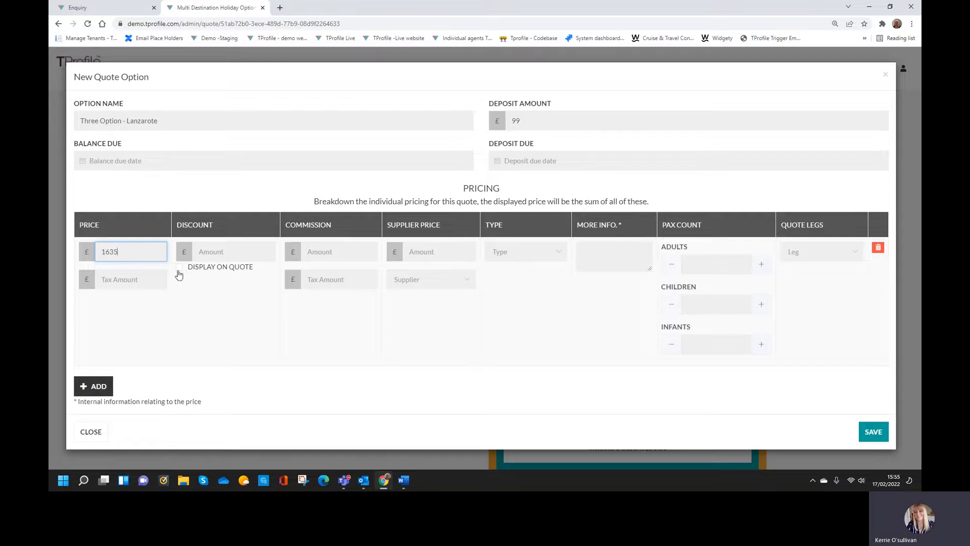
{"action": "left_click", "coordinate": [179, 268]}
{"action": "left_click", "coordinate": [205, 253]}
{"action": "type", "text": "50"}
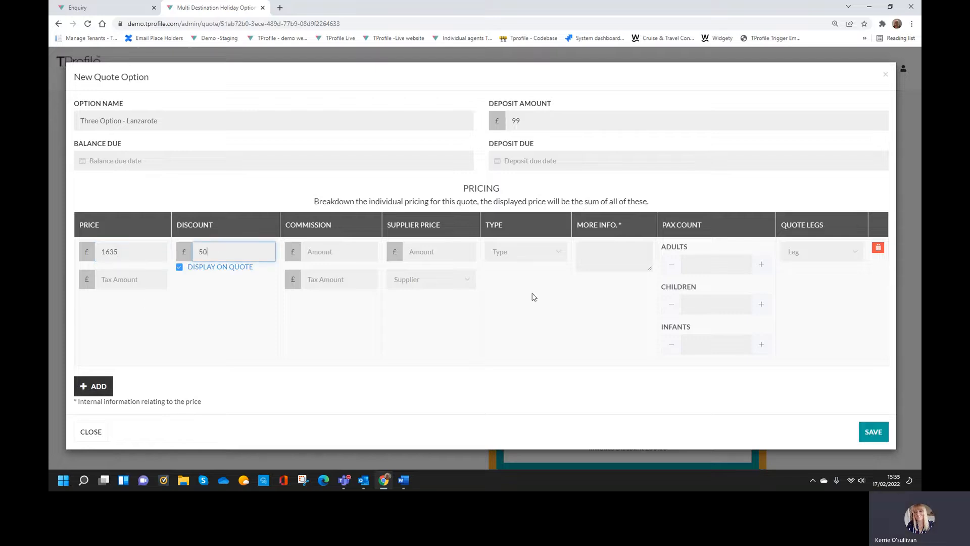
{"action": "left_click", "coordinate": [518, 255]}
{"action": "left_click", "coordinate": [521, 348]}
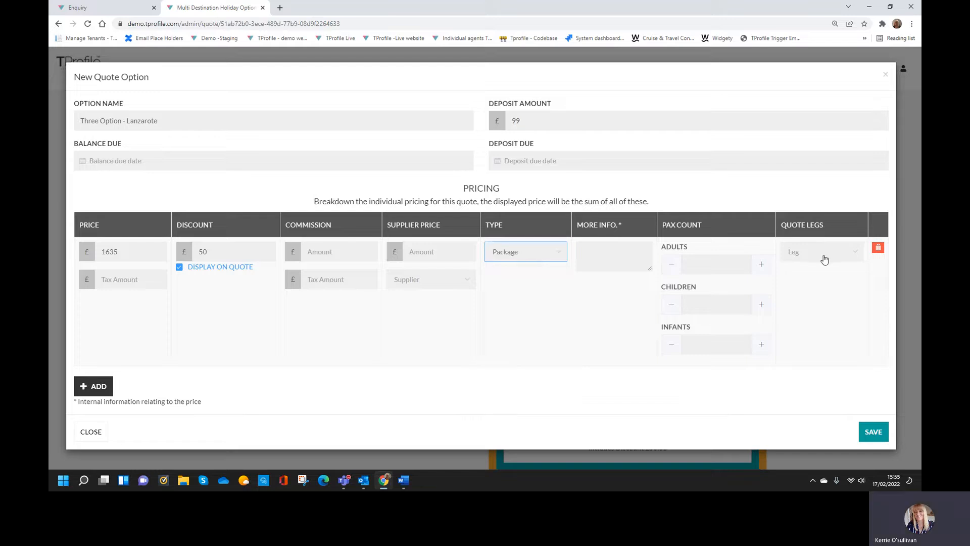
Step: Link the Lanzarote pricing row to the H10 White Suites leg and save the price option
{"action": "left_click", "coordinate": [823, 255]}
{"action": "left_click", "coordinate": [814, 333]}
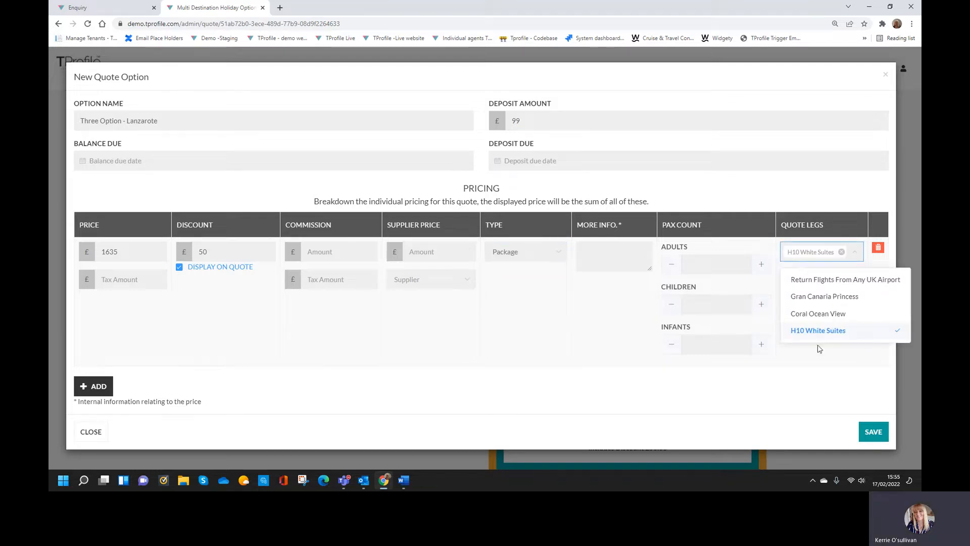
{"action": "left_click", "coordinate": [776, 401]}
{"action": "left_click", "coordinate": [873, 432]}
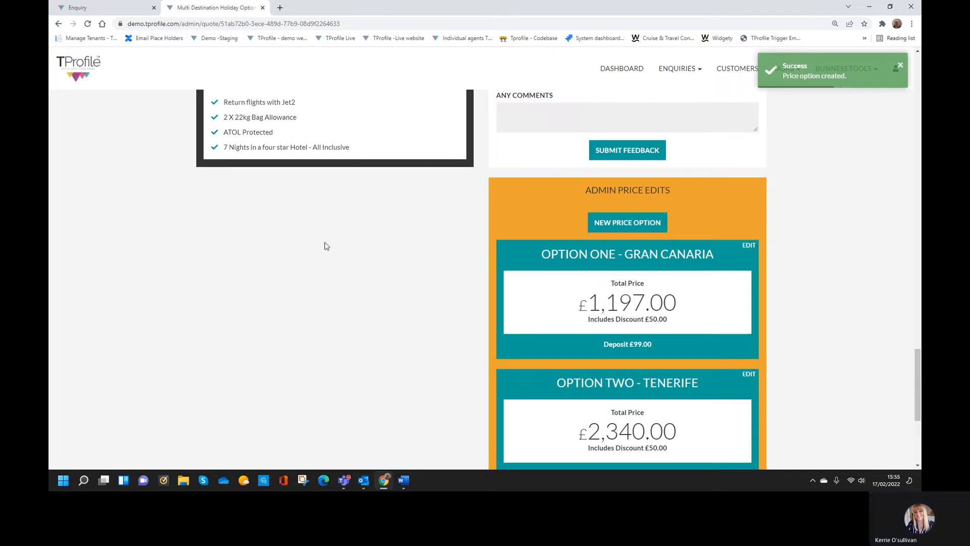
Step: Reload the quote and check the total price shown beneath each hotel option, including the Lanzarote option
{"action": "left_click", "coordinate": [88, 23]}
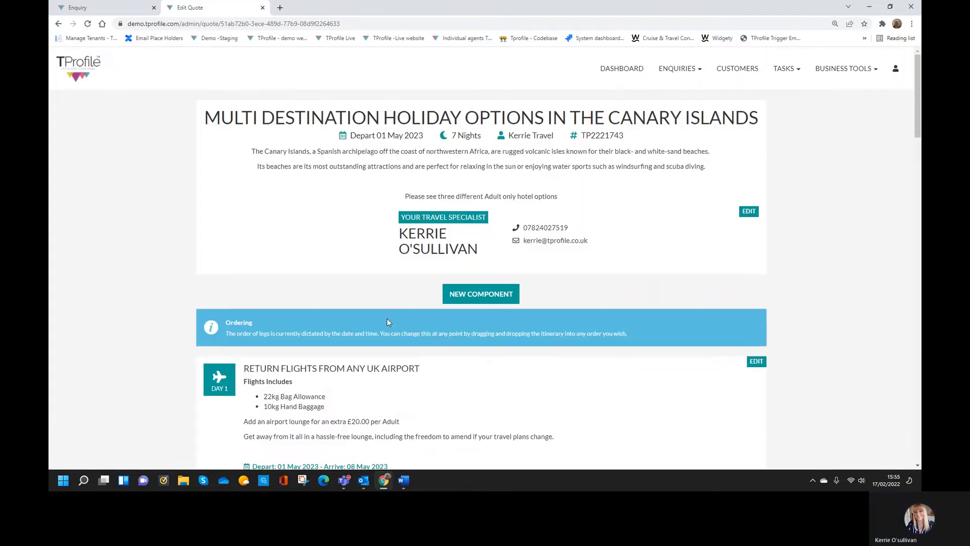
{"action": "scroll", "coordinate": [388, 323], "scroll_direction": "down", "scroll_amount": 20}
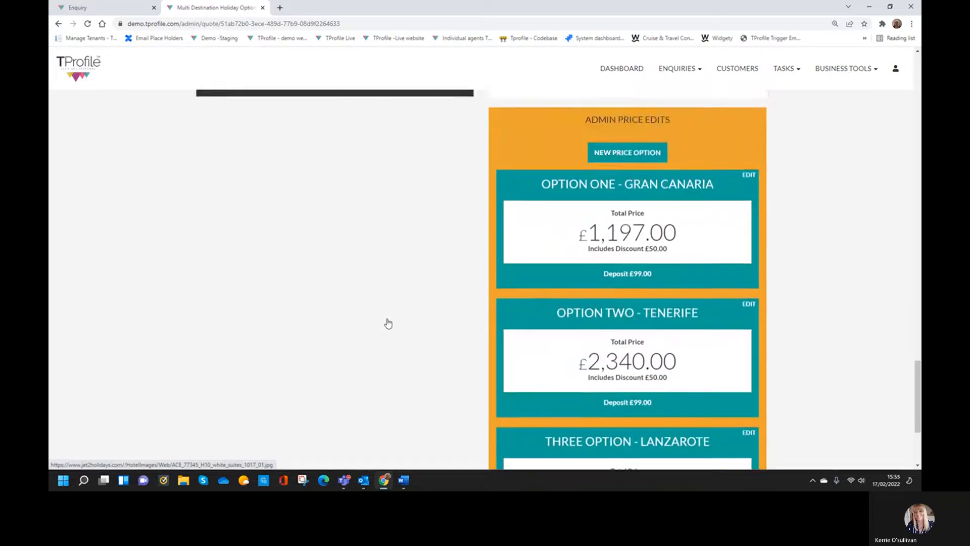
{"action": "scroll", "coordinate": [387, 322], "scroll_direction": "up", "scroll_amount": 8}
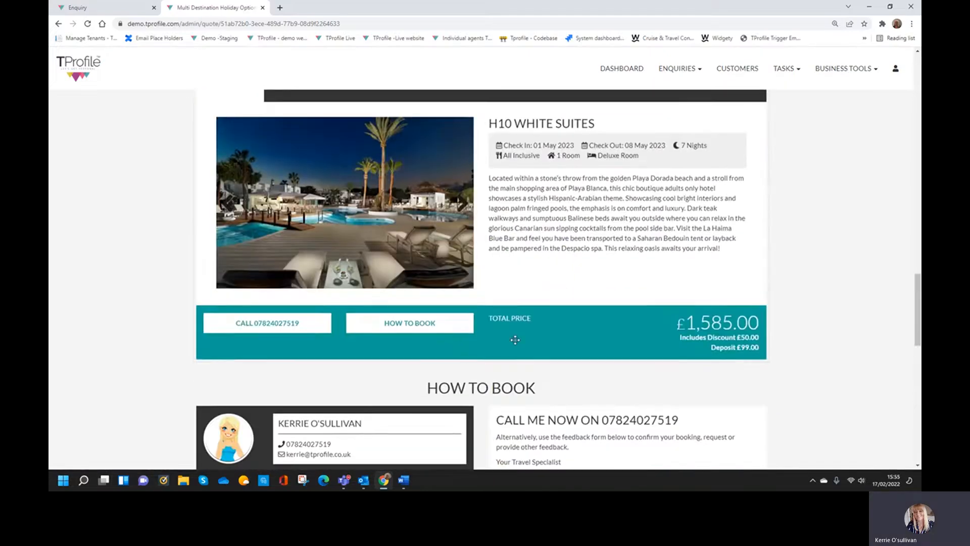
{"action": "scroll", "coordinate": [516, 339], "scroll_direction": "up", "scroll_amount": 12}
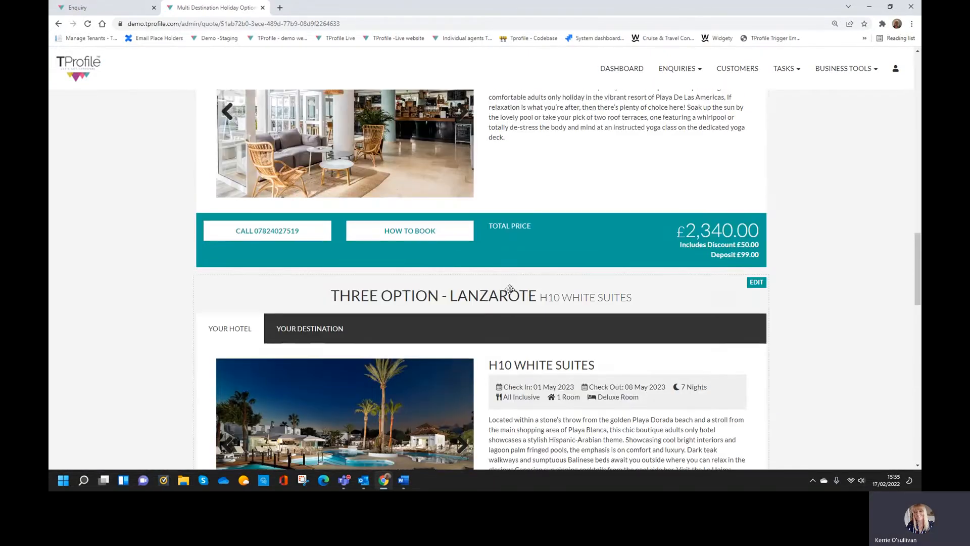
{"action": "scroll", "coordinate": [509, 291], "scroll_direction": "up", "scroll_amount": 10}
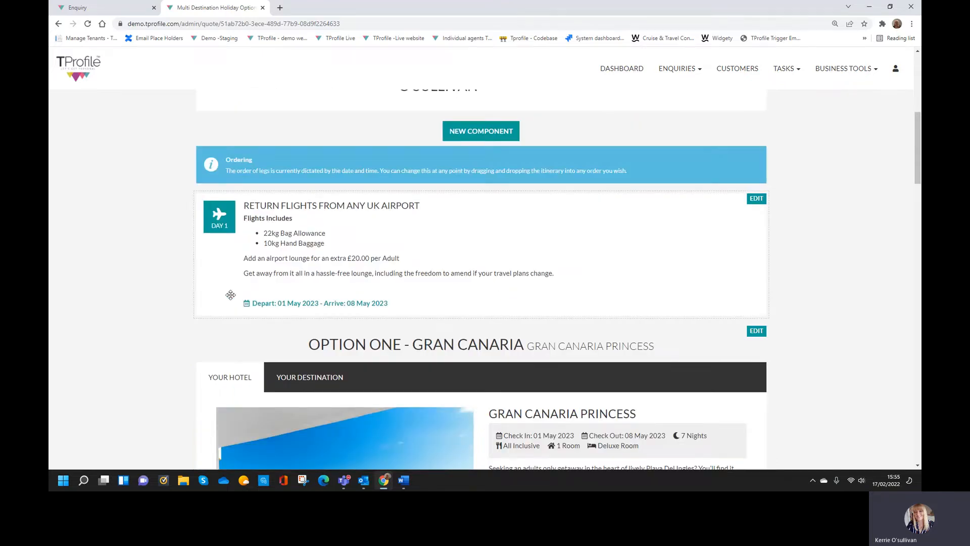
Step: Show the component types that can be added to the itinerary, without adding one
{"action": "scroll", "coordinate": [232, 289], "scroll_direction": "up", "scroll_amount": 3}
{"action": "left_click", "coordinate": [478, 265]}
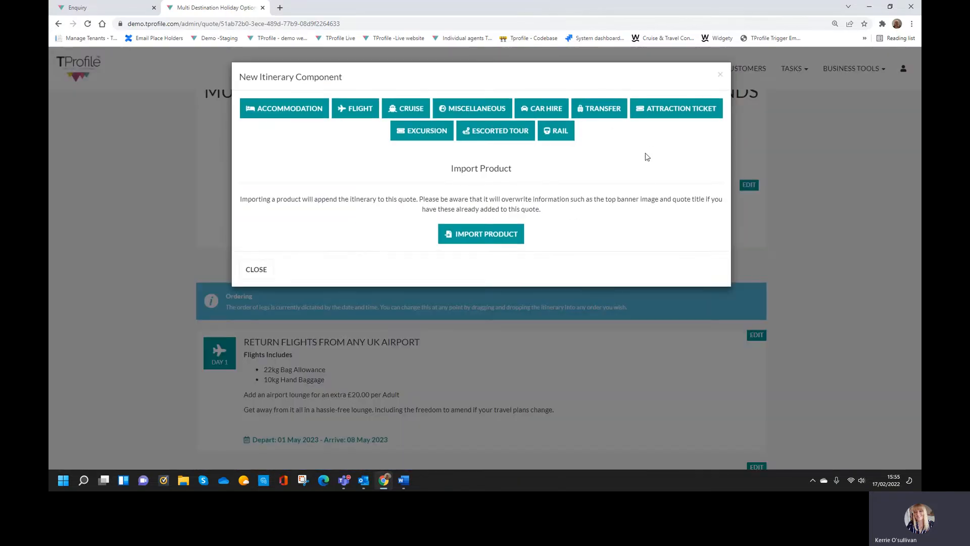
{"action": "left_click", "coordinate": [720, 76]}
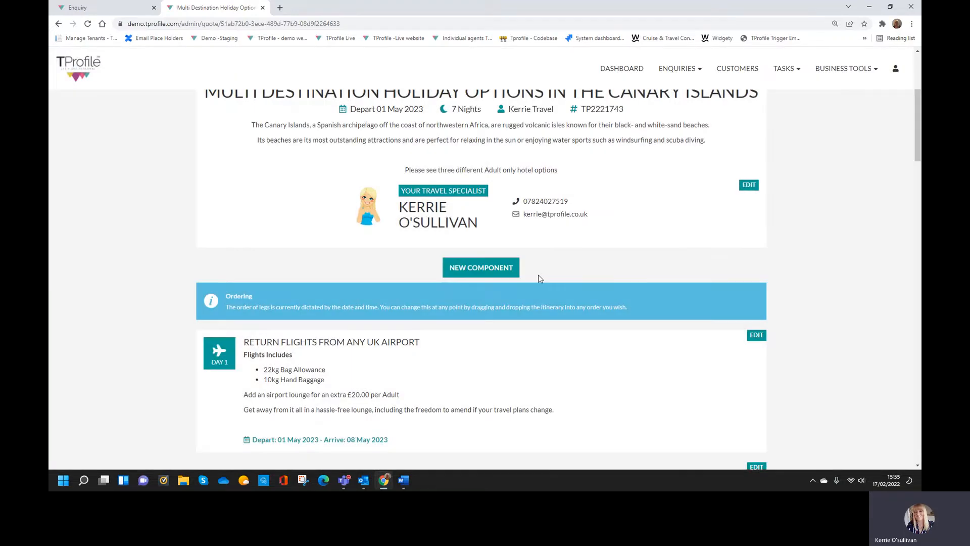
Step: Review the whole quote from the flights through the hotel options and their prices to the booking section
{"action": "scroll", "coordinate": [538, 275], "scroll_direction": "down", "scroll_amount": 5}
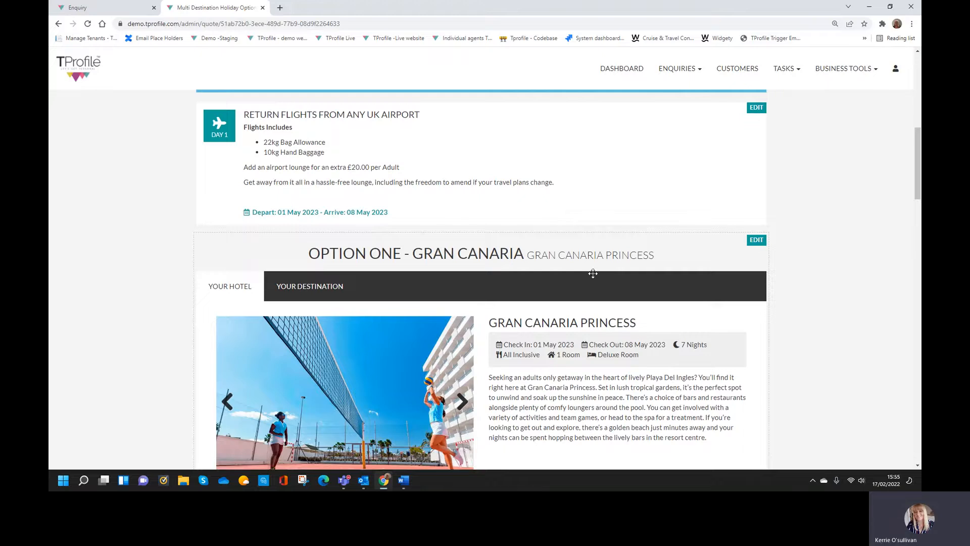
{"action": "scroll", "coordinate": [592, 273], "scroll_direction": "down", "scroll_amount": 5}
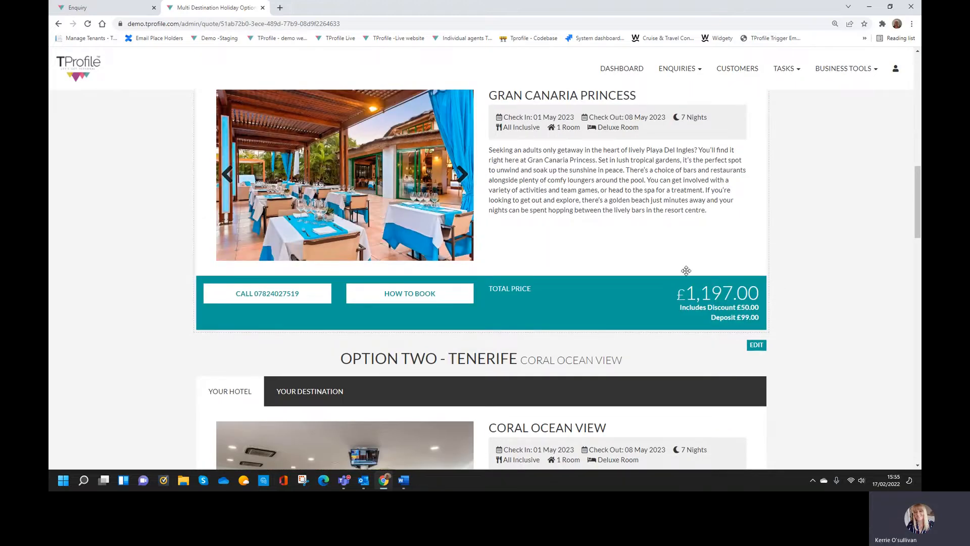
{"action": "scroll", "coordinate": [699, 264], "scroll_direction": "down", "scroll_amount": 10}
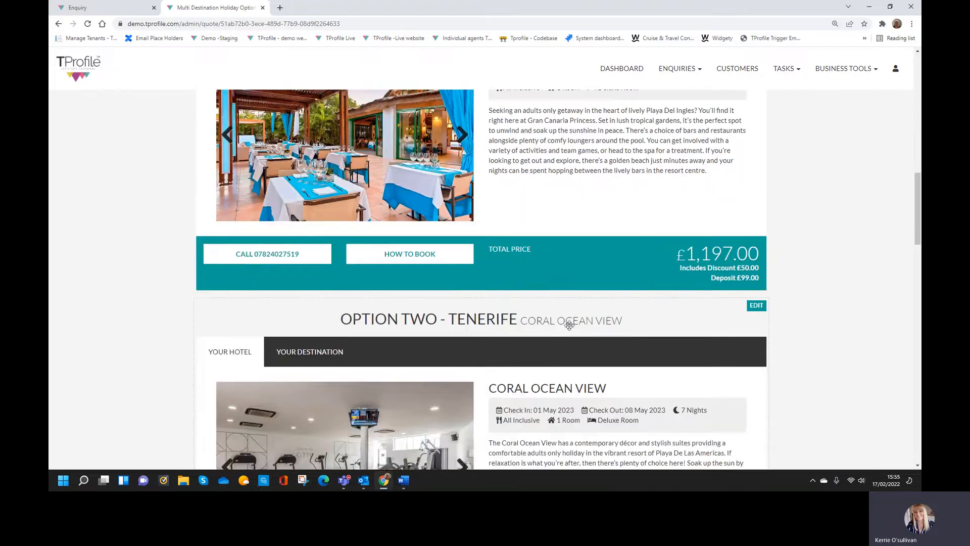
{"action": "scroll", "coordinate": [576, 322], "scroll_direction": "down", "scroll_amount": 7}
{"action": "scroll", "coordinate": [576, 321], "scroll_direction": "up", "scroll_amount": 14}
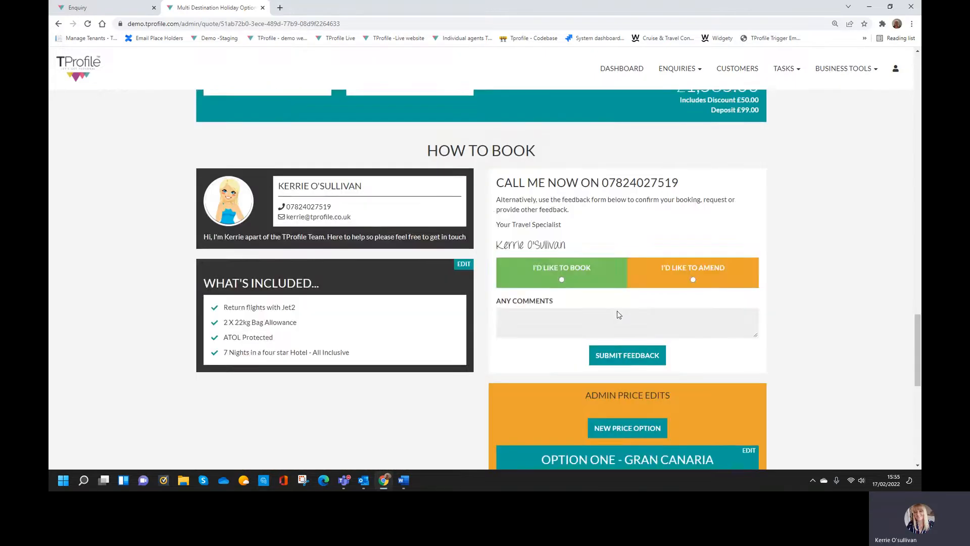
{"action": "scroll", "coordinate": [597, 322], "scroll_direction": "up", "scroll_amount": 8}
{"action": "scroll", "coordinate": [574, 328], "scroll_direction": "up", "scroll_amount": 3}
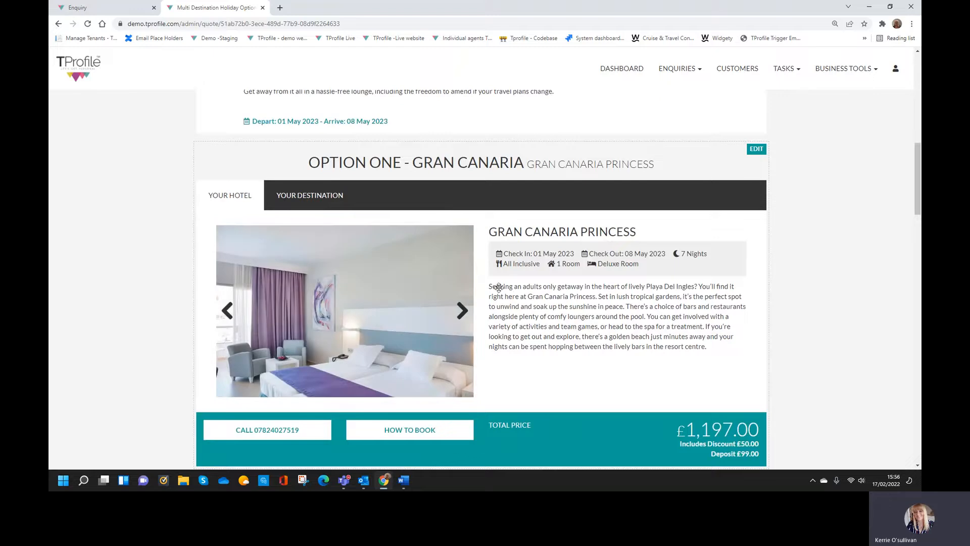
Step: Open the Gran Canaria Princess accommodation for editing and add a bold "Overview" heading above its description
{"action": "left_click", "coordinate": [756, 151]}
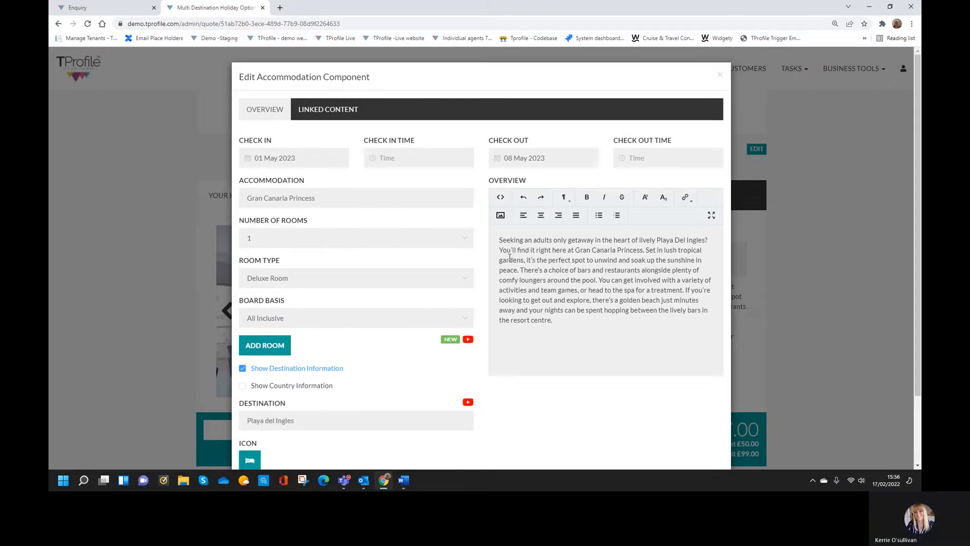
{"action": "left_click", "coordinate": [500, 239]}
{"action": "key", "text": "Return"}
{"action": "key", "text": "Return"}
{"action": "key", "text": "Return"}
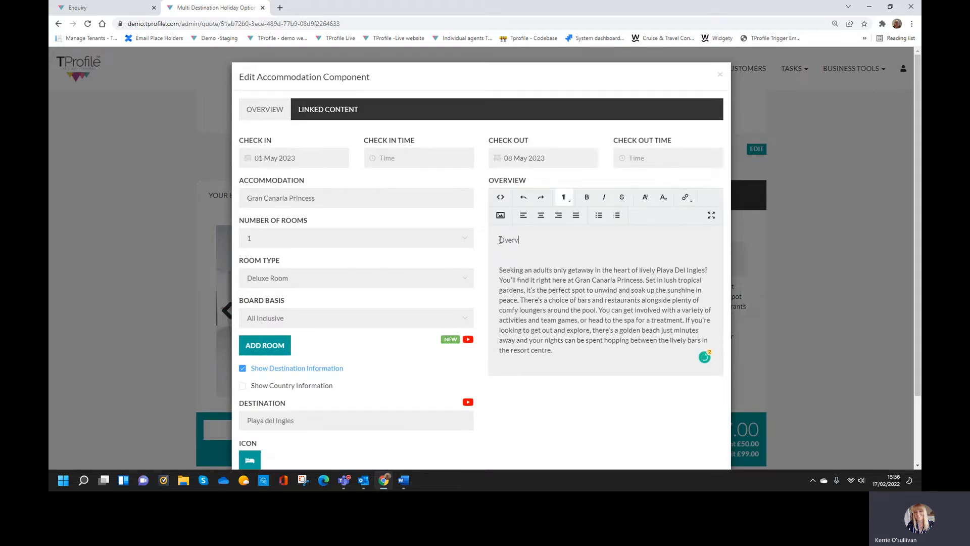
{"action": "left_click_drag", "start_coordinate": [501, 246], "coordinate": [532, 246]}
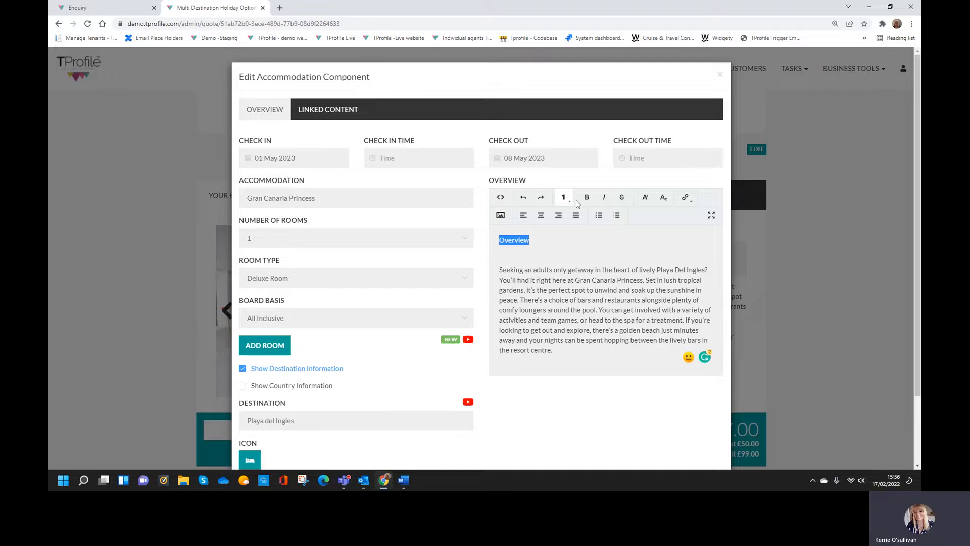
Step: Add the bullet point "Includes Coach Transfers" beneath the Overview heading, correcting its spelling, and save the accommodation
{"action": "left_click", "coordinate": [536, 239]}
{"action": "key", "text": "Down"}
{"action": "type", "text": "Includes Coach Tranfe"}
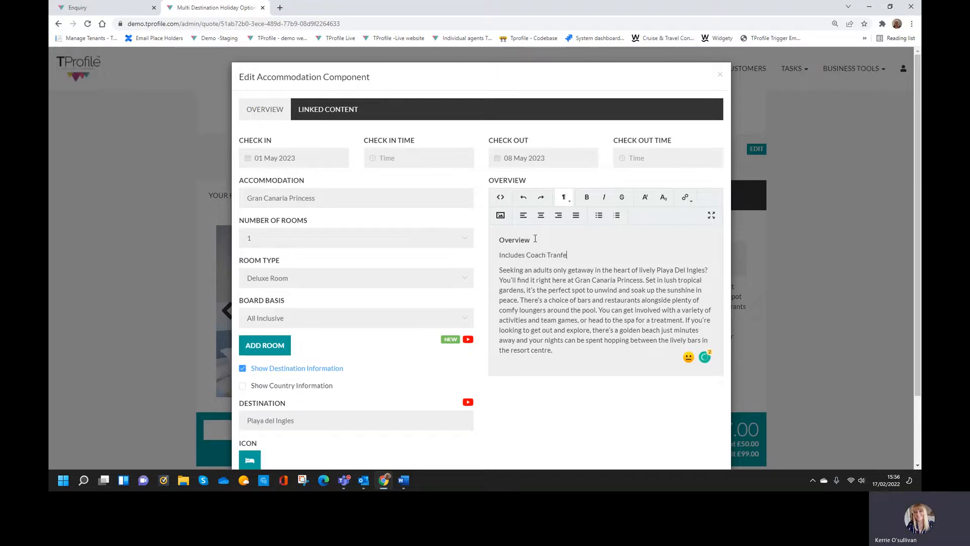
{"action": "type", "text": "rs"}
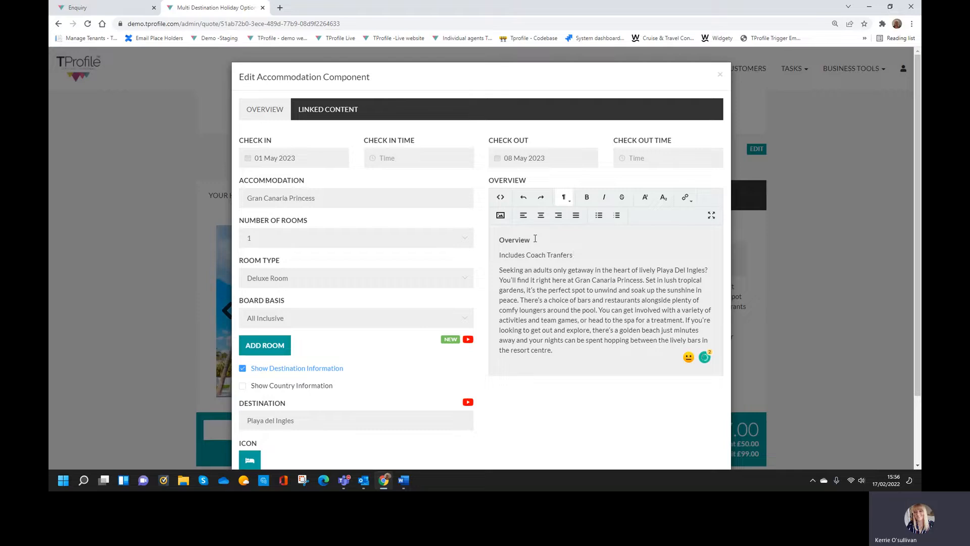
{"action": "left_click", "coordinate": [599, 215]}
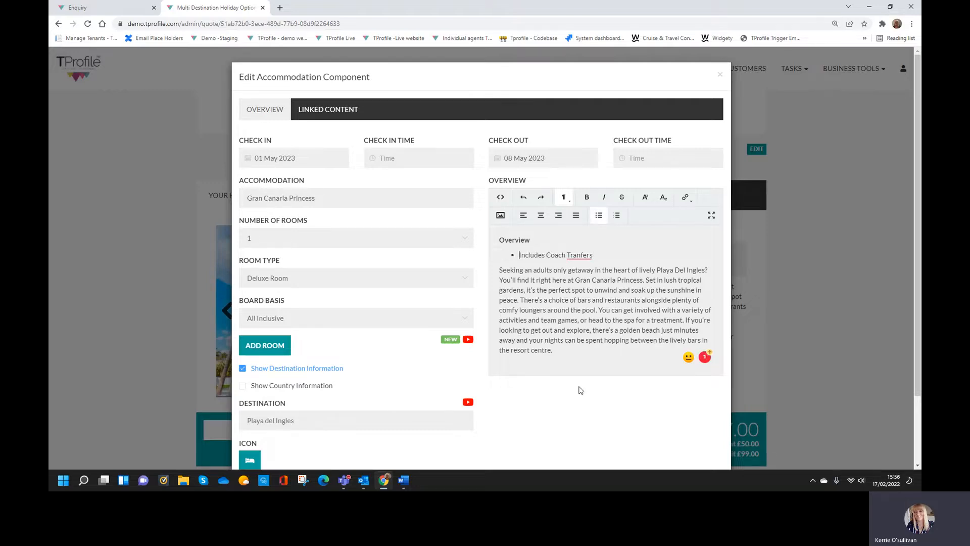
{"action": "left_click", "coordinate": [586, 257]}
{"action": "left_click", "coordinate": [589, 273]}
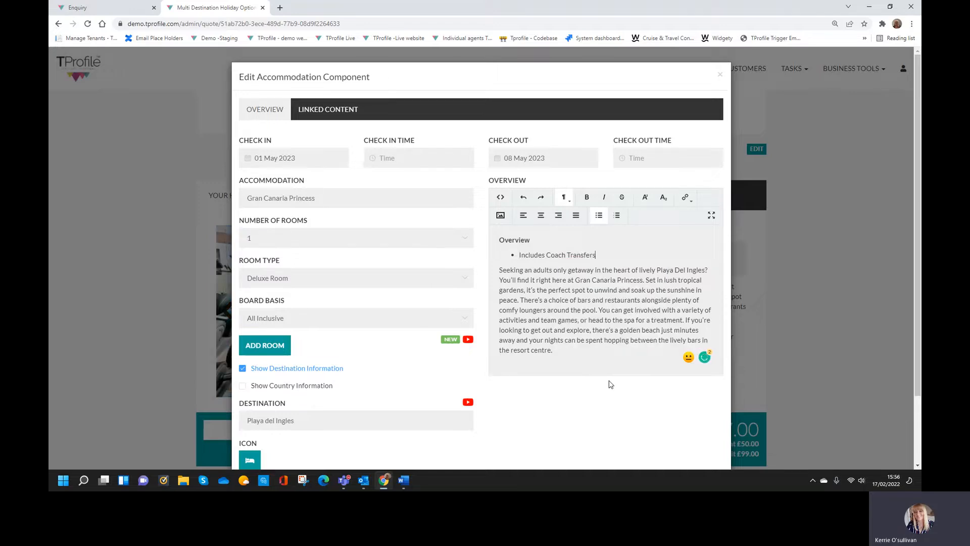
{"action": "scroll", "coordinate": [611, 385], "scroll_direction": "down", "scroll_amount": 2}
{"action": "left_click", "coordinate": [704, 437]}
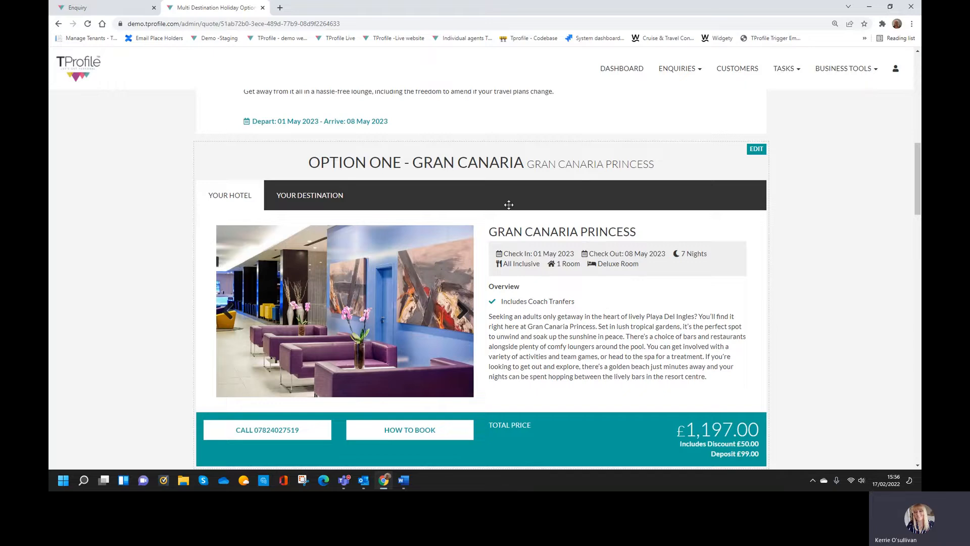
Step: Send the quote to the customer using the "Your Quote" email template
{"action": "scroll", "coordinate": [576, 249], "scroll_direction": "up", "scroll_amount": 10}
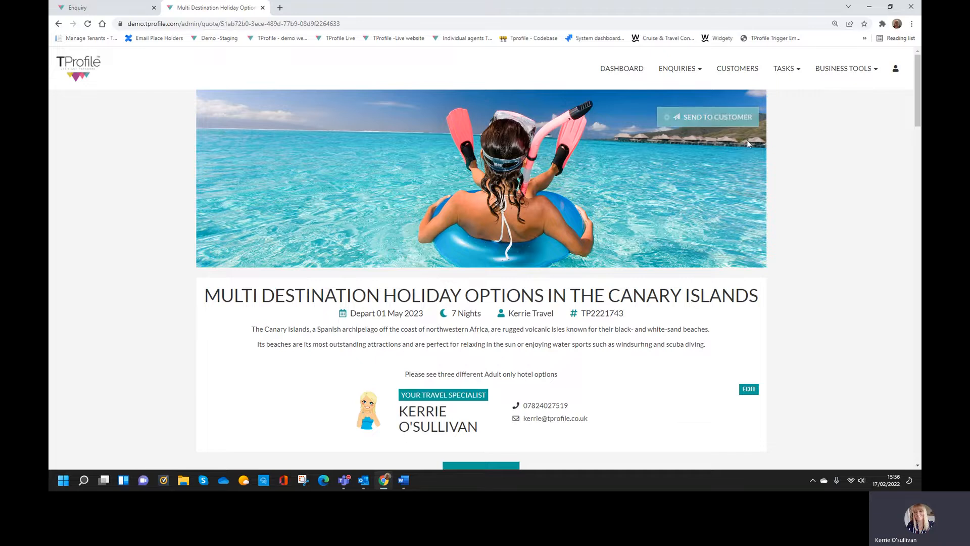
{"action": "left_click", "coordinate": [741, 124]}
{"action": "left_click", "coordinate": [326, 124]}
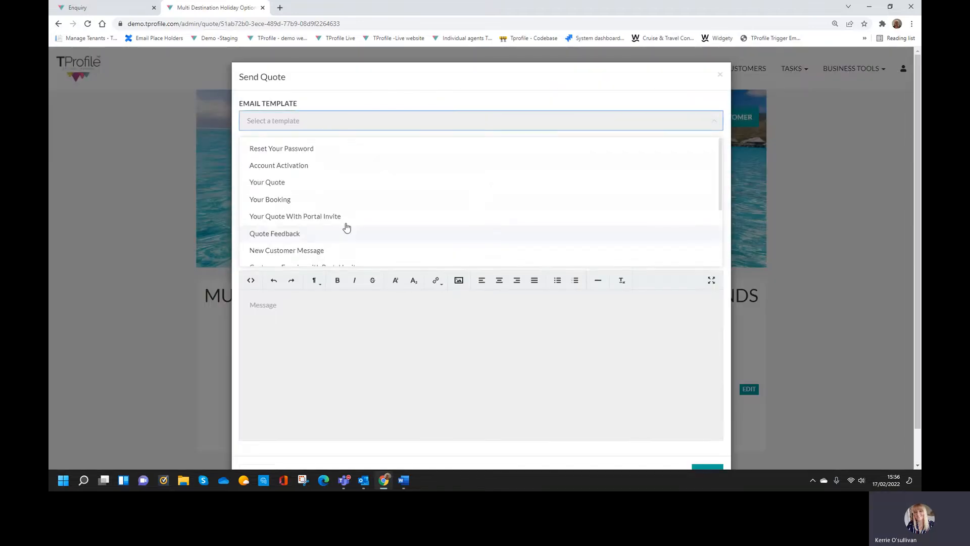
{"action": "left_click", "coordinate": [338, 183]}
{"action": "scroll", "coordinate": [733, 445], "scroll_direction": "down", "scroll_amount": 1}
{"action": "left_click", "coordinate": [707, 436]}
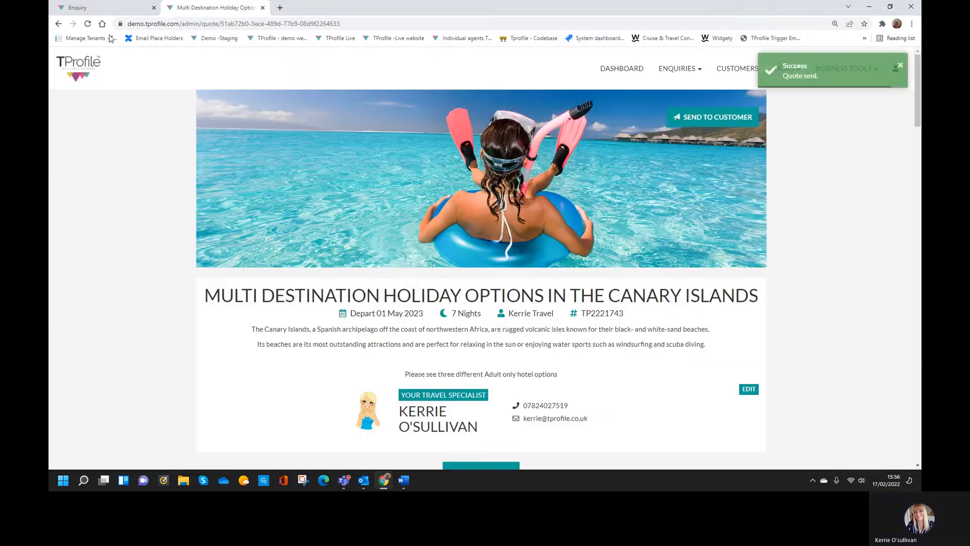
Step: Refresh the enquiry and open the customer's version of the quote from the sent email in its history
{"action": "left_click", "coordinate": [86, 8]}
{"action": "left_click", "coordinate": [87, 24]}
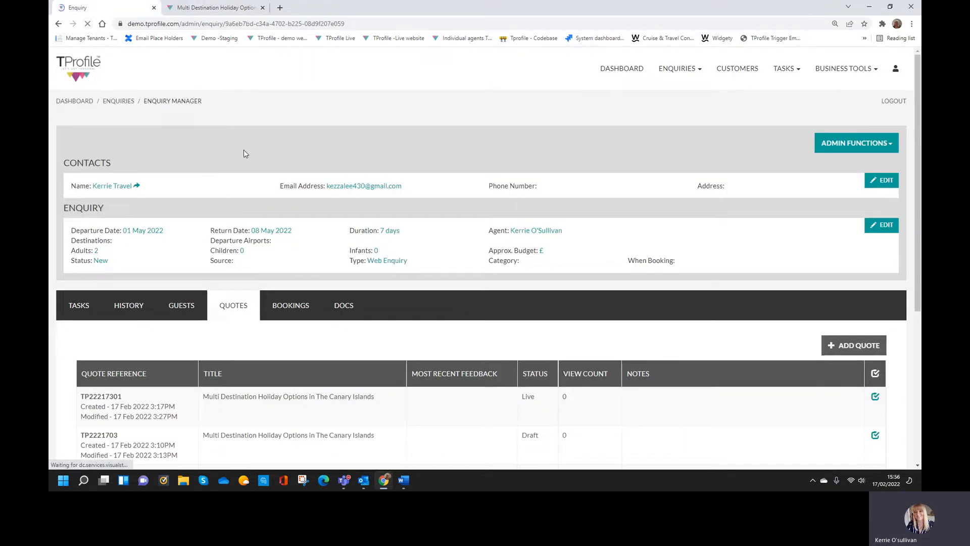
{"action": "left_click", "coordinate": [143, 308]}
{"action": "scroll", "coordinate": [414, 334], "scroll_direction": "down", "scroll_amount": 6}
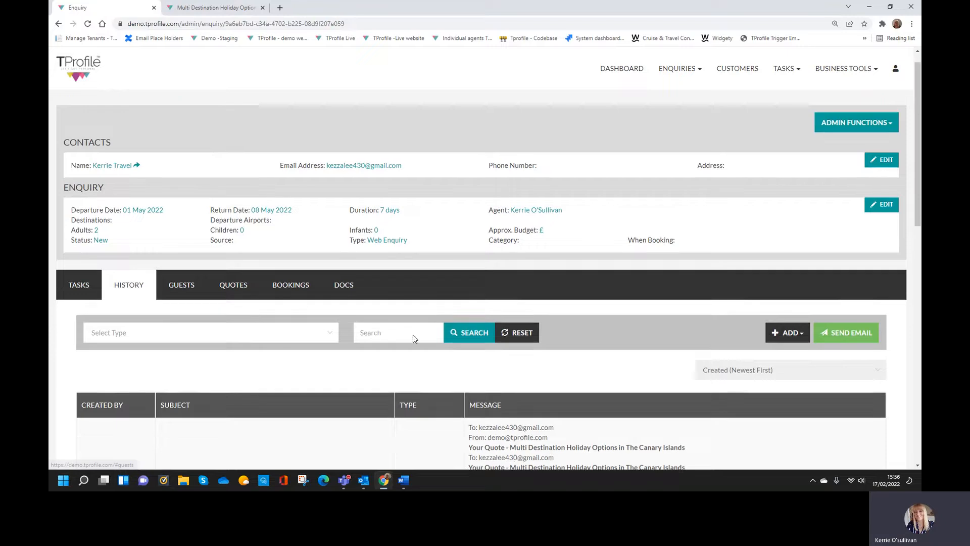
{"action": "left_click", "coordinate": [690, 245]}
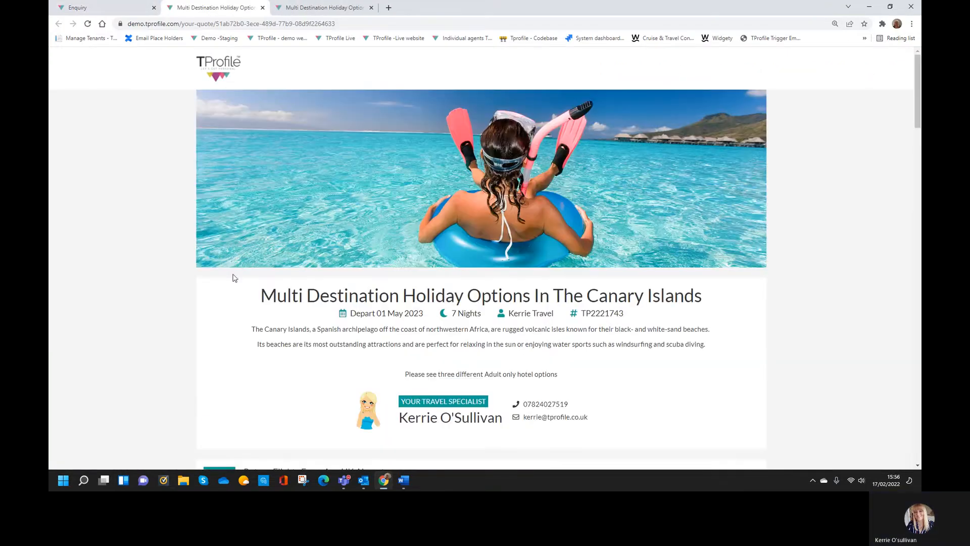
Step: Review the customer's version of the quote, covering the flights, hotel and destination details, option prices and booking section
{"action": "scroll", "coordinate": [216, 265], "scroll_direction": "down", "scroll_amount": 5}
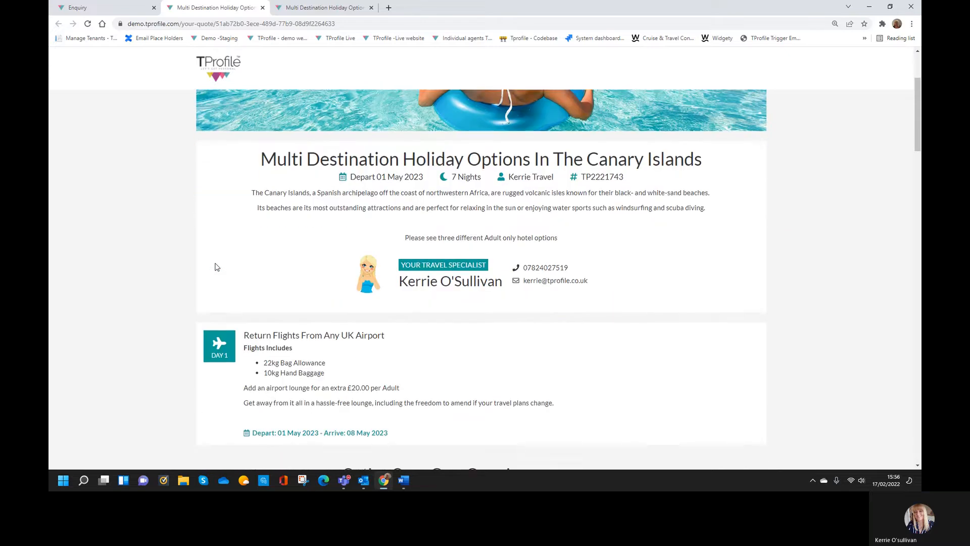
{"action": "scroll", "coordinate": [215, 263], "scroll_direction": "down", "scroll_amount": 2}
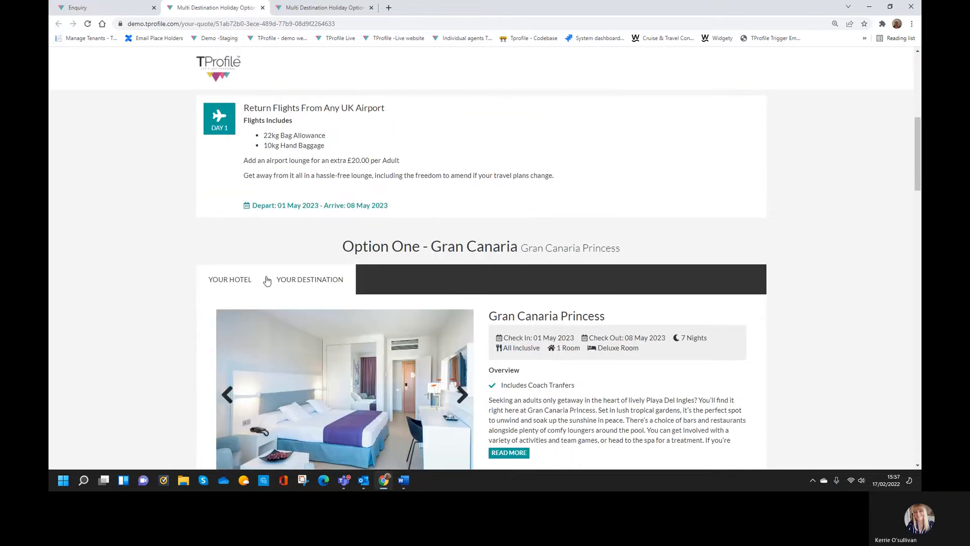
{"action": "left_click", "coordinate": [271, 281]}
{"action": "left_click", "coordinate": [238, 285]}
{"action": "scroll", "coordinate": [195, 269], "scroll_direction": "down", "scroll_amount": 8}
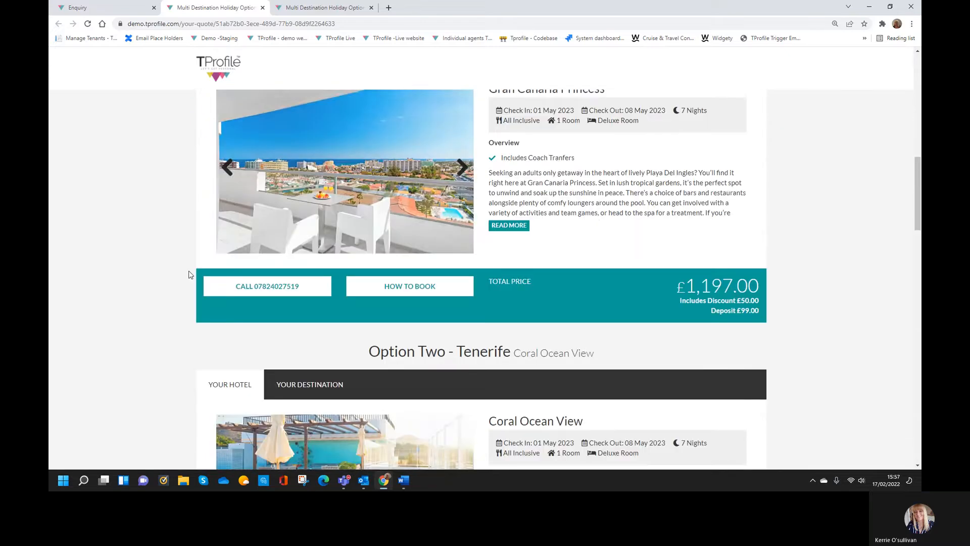
{"action": "scroll", "coordinate": [192, 268], "scroll_direction": "down", "scroll_amount": 2}
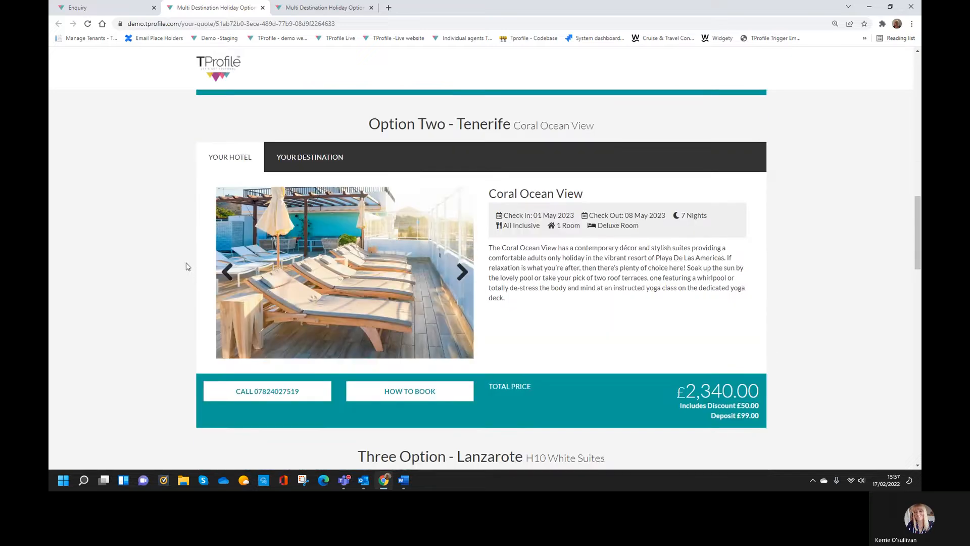
{"action": "scroll", "coordinate": [187, 266], "scroll_direction": "down", "scroll_amount": 12}
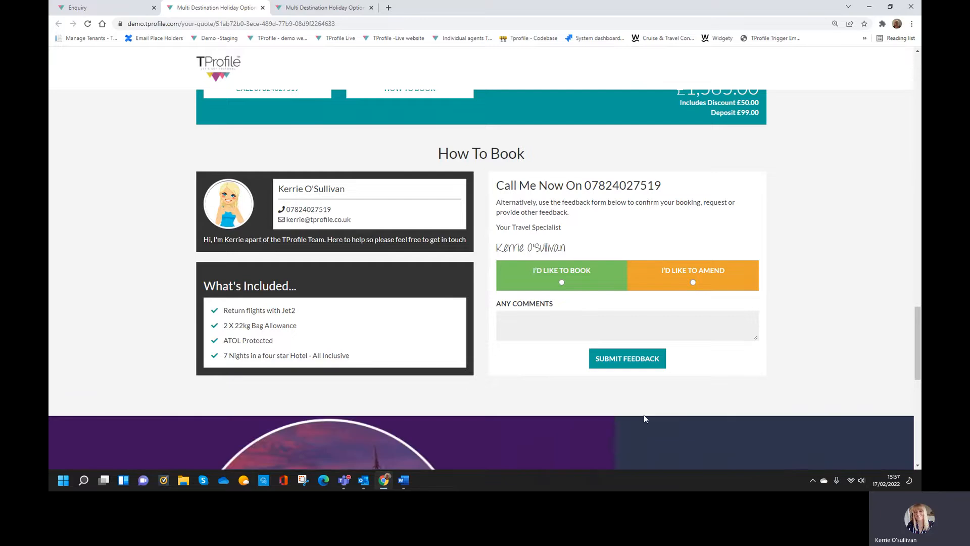
Step: Compare the admin price edits section of the editable quote with the booking and pricing areas in the customer's version
{"action": "left_click", "coordinate": [319, 8]}
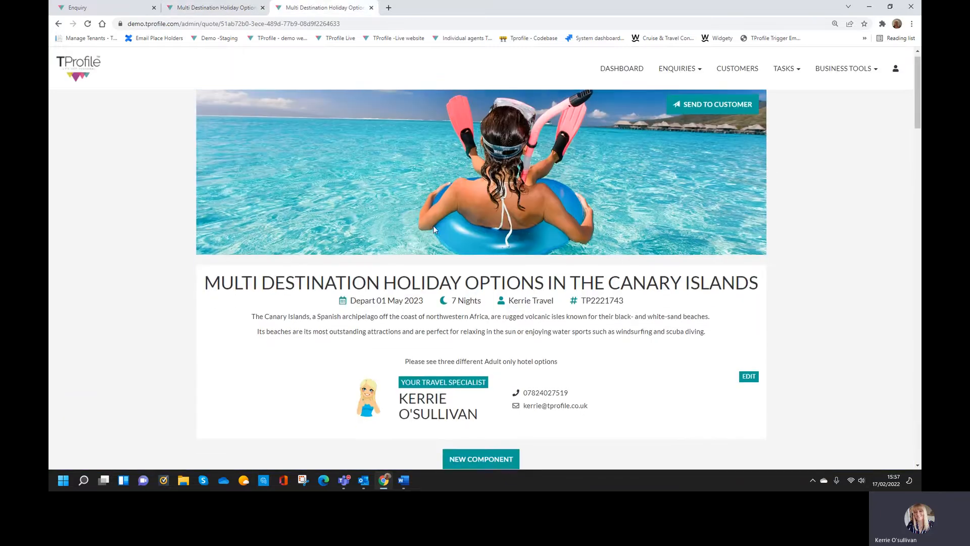
{"action": "scroll", "coordinate": [434, 230], "scroll_direction": "down", "scroll_amount": 15}
{"action": "scroll", "coordinate": [434, 230], "scroll_direction": "down", "scroll_amount": 5}
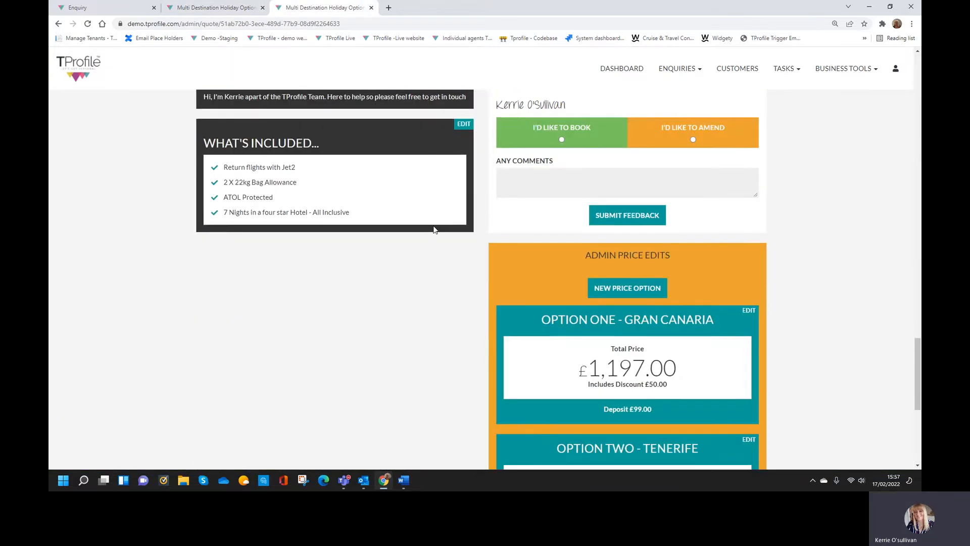
{"action": "left_click", "coordinate": [223, 8]}
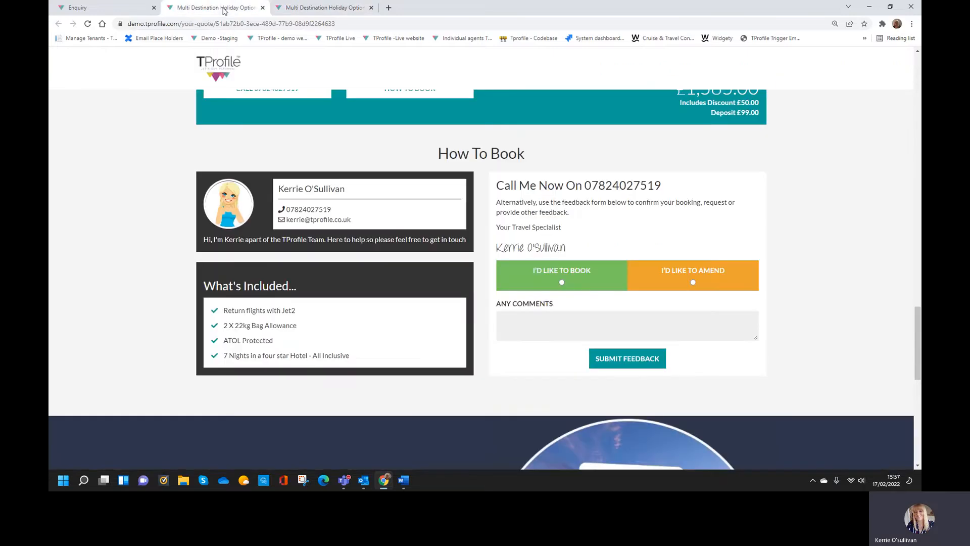
{"action": "scroll", "coordinate": [498, 358], "scroll_direction": "up", "scroll_amount": 4}
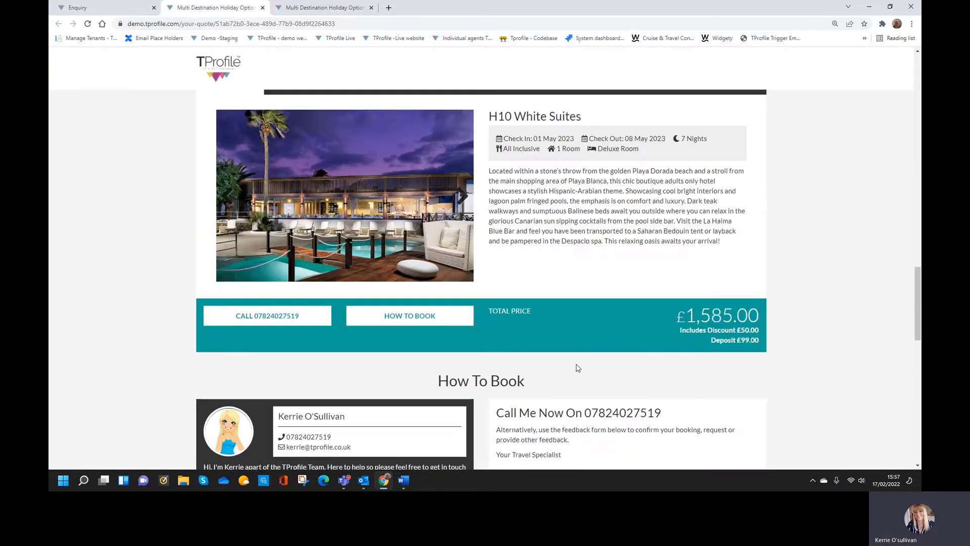
Step: Review the total price beneath each hotel option and the How To Book feedback section in the customer's version
{"action": "scroll", "coordinate": [550, 330], "scroll_direction": "up", "scroll_amount": 5}
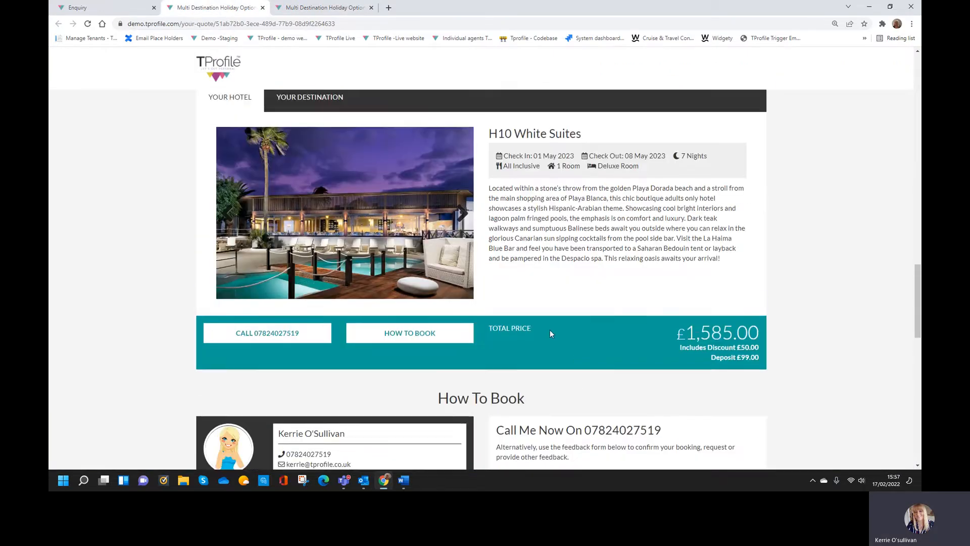
{"action": "scroll", "coordinate": [526, 248], "scroll_direction": "up", "scroll_amount": 4}
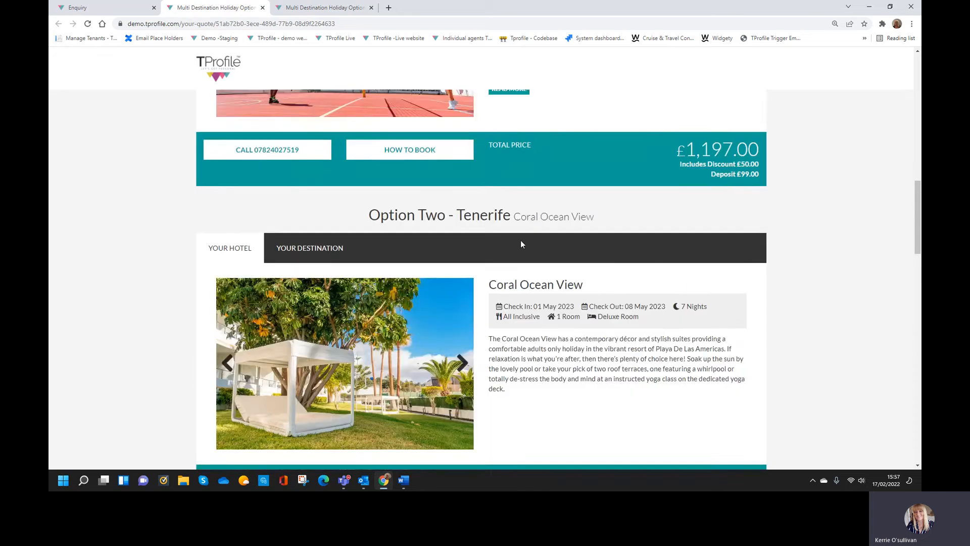
{"action": "scroll", "coordinate": [521, 241], "scroll_direction": "up", "scroll_amount": 3}
{"action": "scroll", "coordinate": [162, 281], "scroll_direction": "down", "scroll_amount": 13}
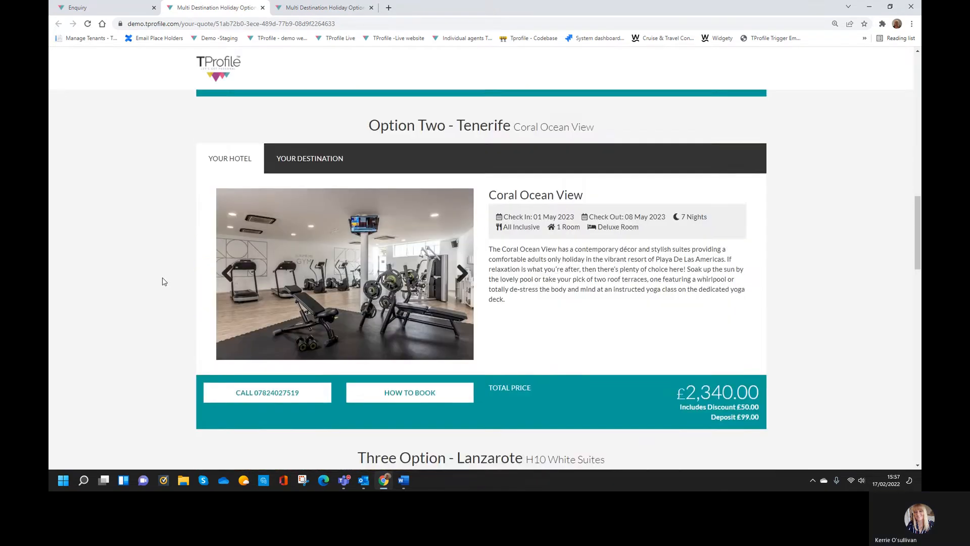
{"action": "scroll", "coordinate": [162, 281], "scroll_direction": "down", "scroll_amount": 3}
{"action": "scroll", "coordinate": [162, 282], "scroll_direction": "down", "scroll_amount": 2}
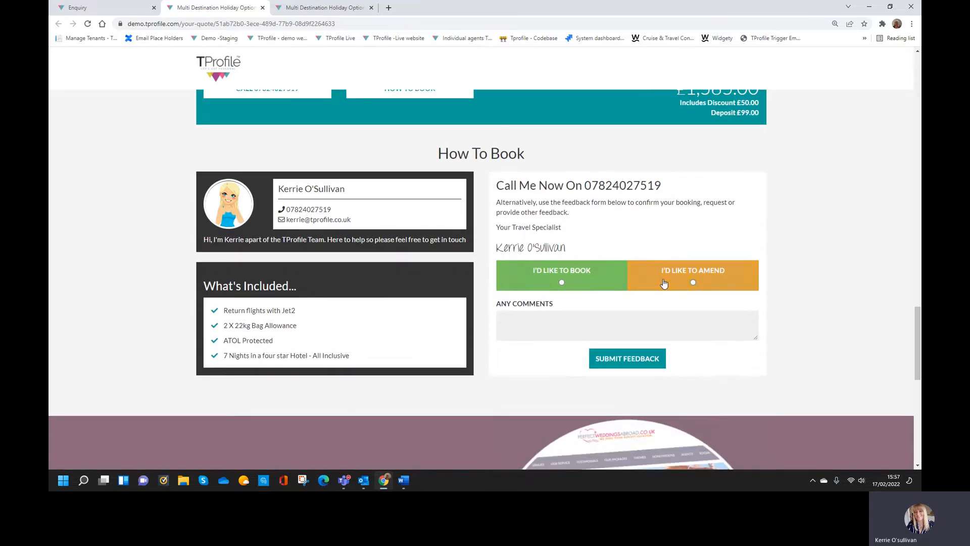
Step: Open the Cyprus family multi-hotel quote from the enquiry's quotes and close both Canary Islands quote tabs
{"action": "left_click", "coordinate": [85, 8]}
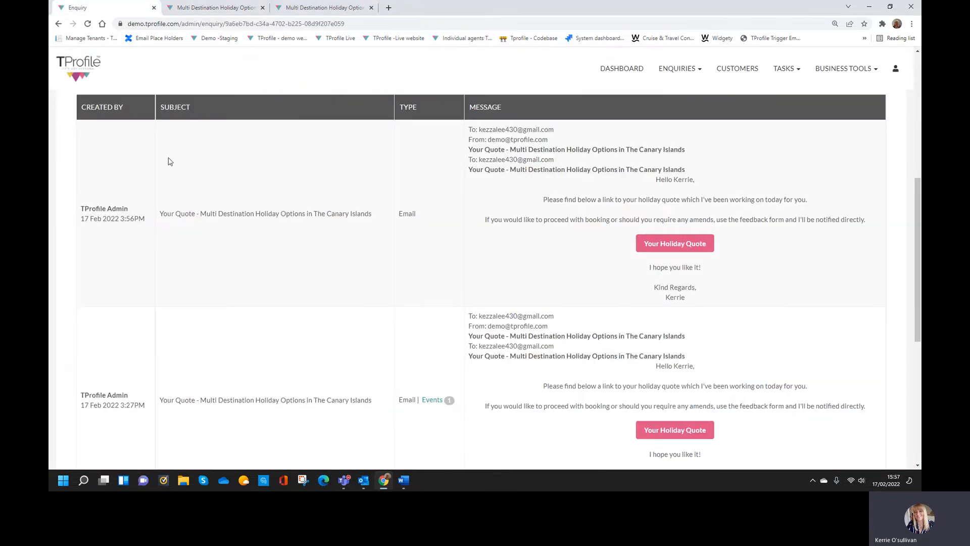
{"action": "scroll", "coordinate": [438, 202], "scroll_direction": "up", "scroll_amount": 10}
{"action": "left_click", "coordinate": [232, 308]}
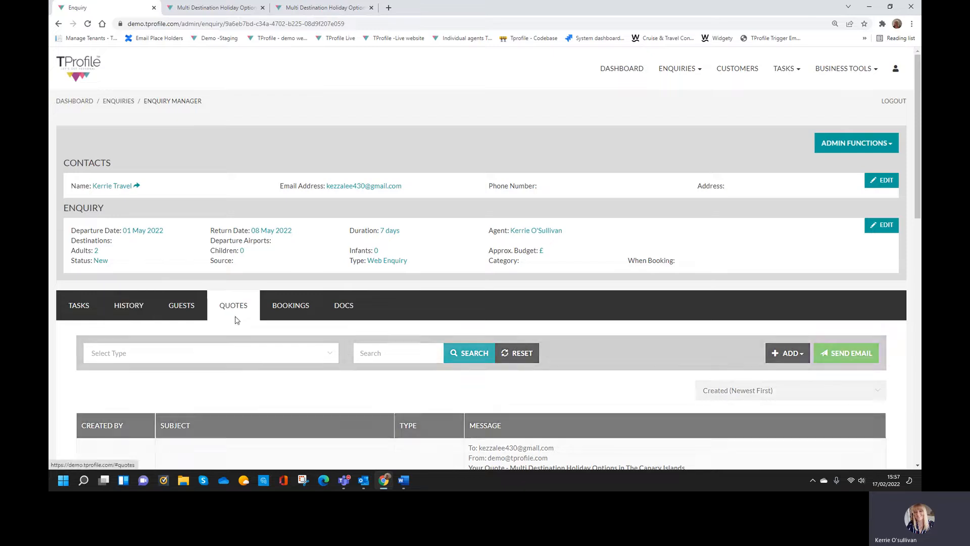
{"action": "scroll", "coordinate": [319, 356], "scroll_direction": "down", "scroll_amount": 5}
{"action": "scroll", "coordinate": [319, 357], "scroll_direction": "down", "scroll_amount": 1}
{"action": "left_click_drag", "start_coordinate": [206, 372], "coordinate": [344, 371]}
{"action": "left_click", "coordinate": [875, 373]}
{"action": "left_click", "coordinate": [819, 454]}
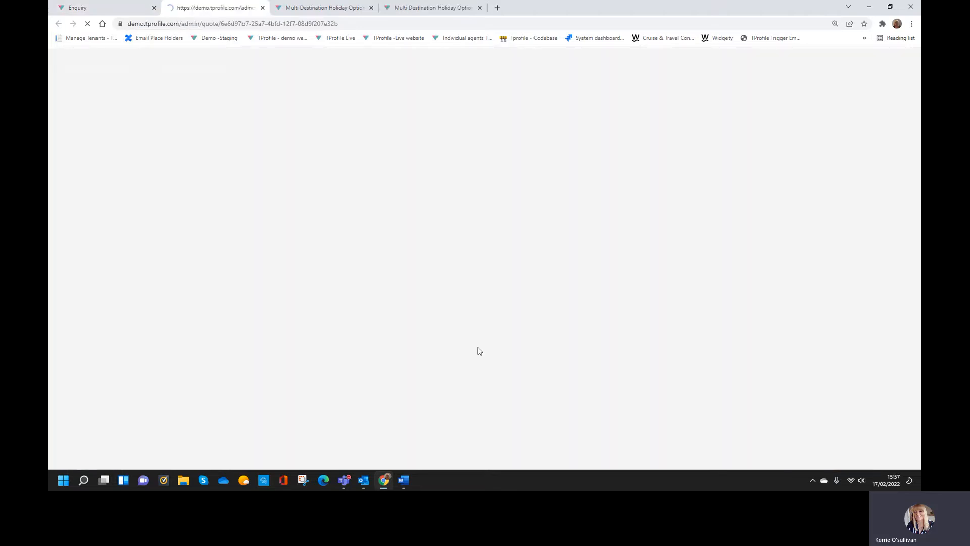
{"action": "left_click", "coordinate": [480, 8]}
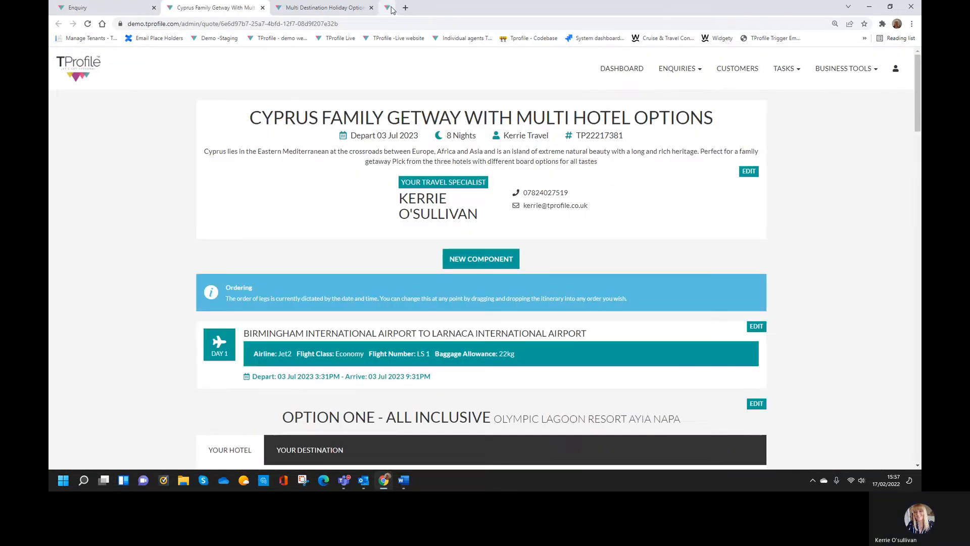
{"action": "left_click", "coordinate": [371, 7]}
Step: Skim the Cyprus quote's hotel options, and examine its title and introductory description
{"action": "scroll", "coordinate": [284, 236], "scroll_direction": "down", "scroll_amount": 3}
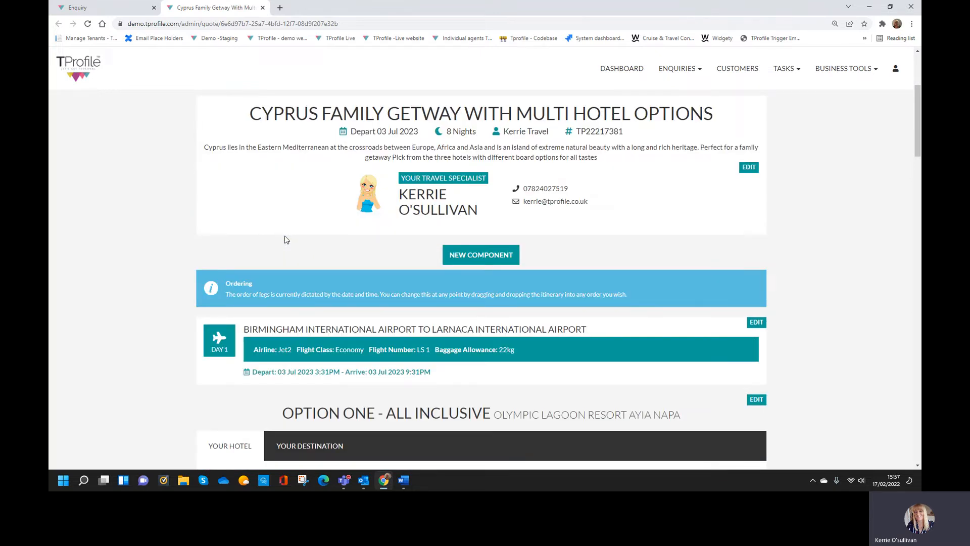
{"action": "scroll", "coordinate": [284, 236], "scroll_direction": "down", "scroll_amount": 5}
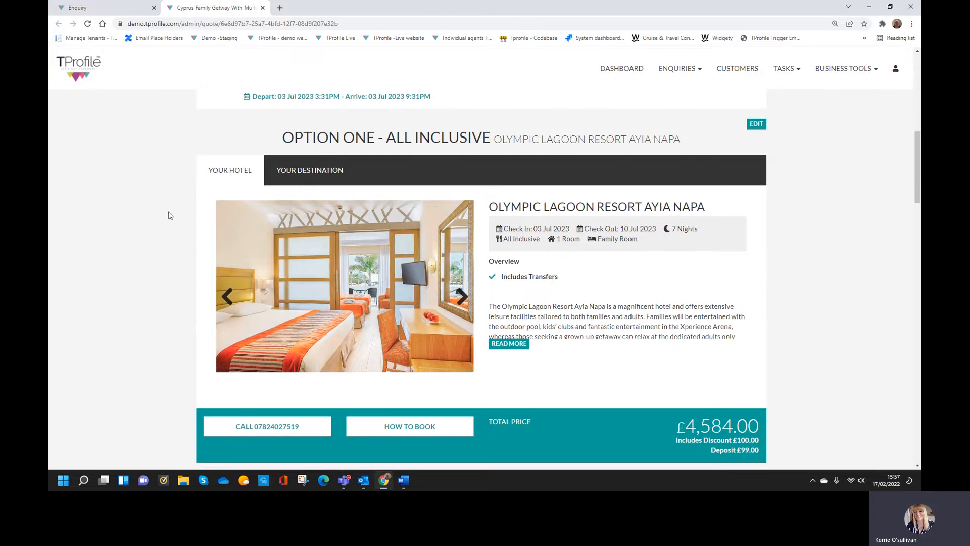
{"action": "scroll", "coordinate": [170, 214], "scroll_direction": "down", "scroll_amount": 5}
{"action": "scroll", "coordinate": [169, 215], "scroll_direction": "down", "scroll_amount": 7}
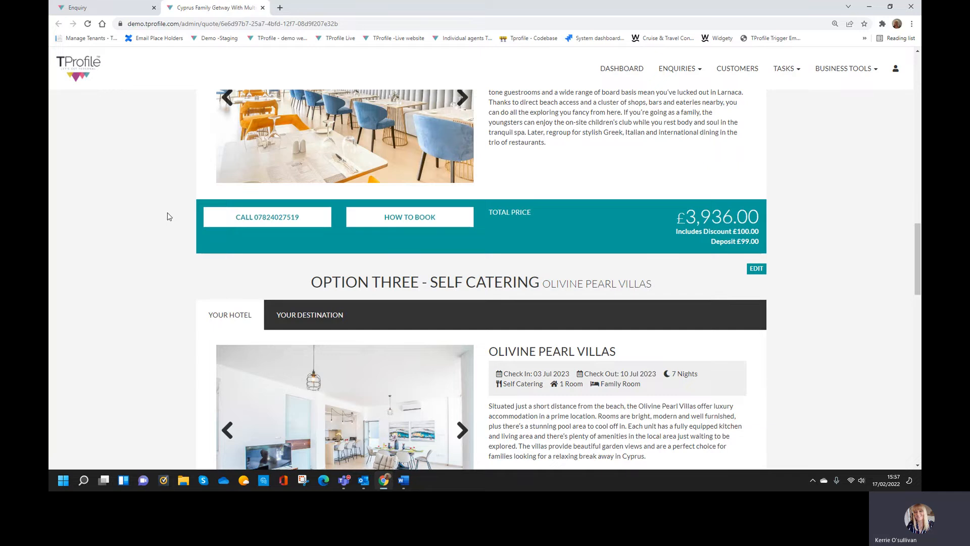
{"action": "scroll", "coordinate": [168, 214], "scroll_direction": "up", "scroll_amount": 20}
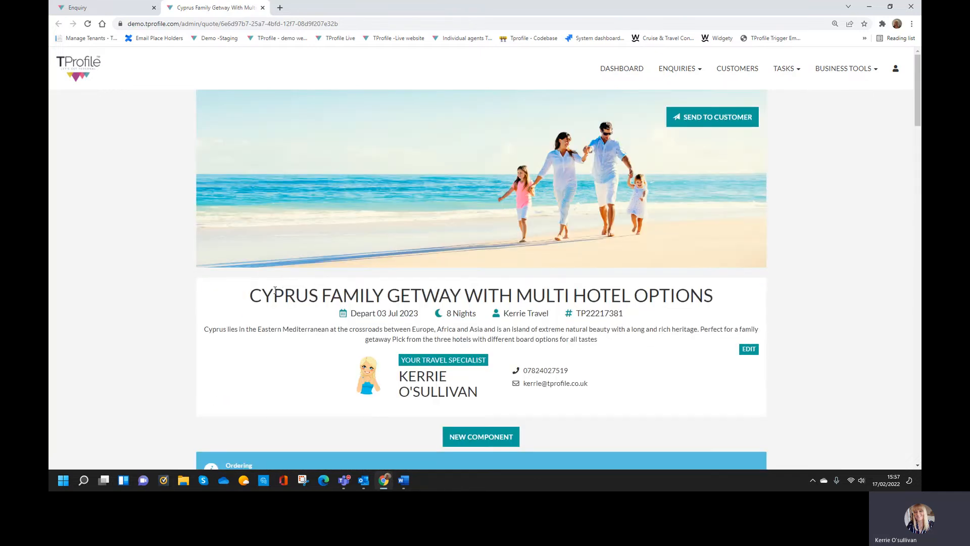
{"action": "left_click_drag", "start_coordinate": [260, 296], "coordinate": [586, 298]}
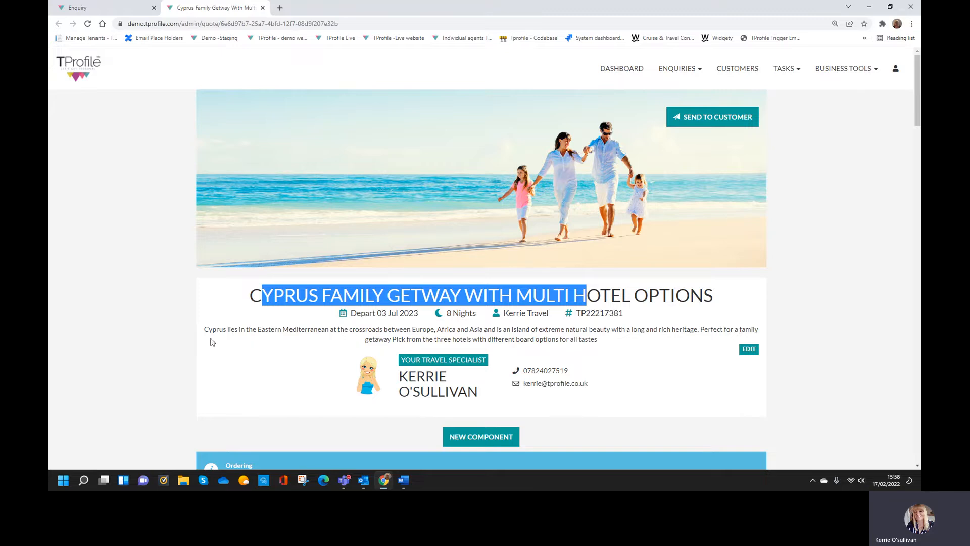
{"action": "left_click_drag", "start_coordinate": [210, 331], "coordinate": [637, 345]}
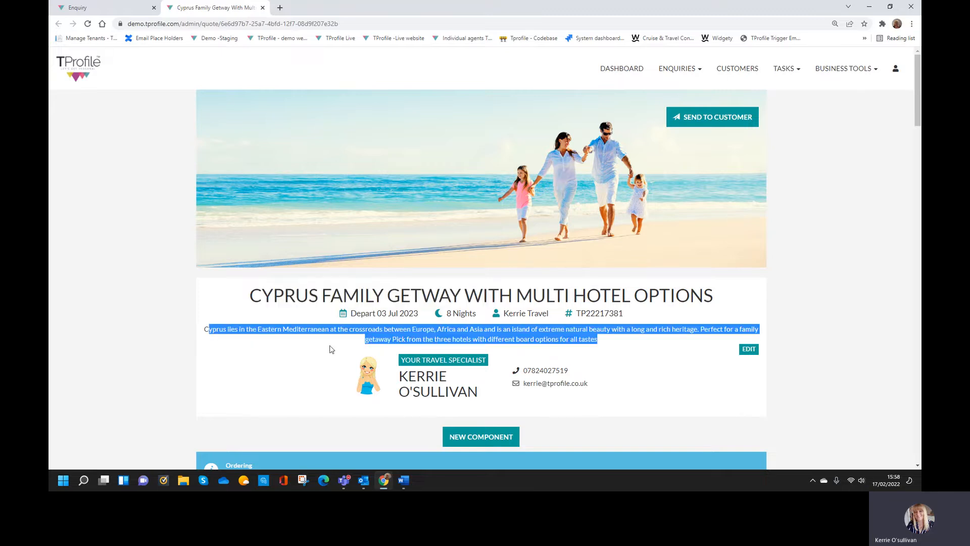
{"action": "left_click", "coordinate": [402, 341]}
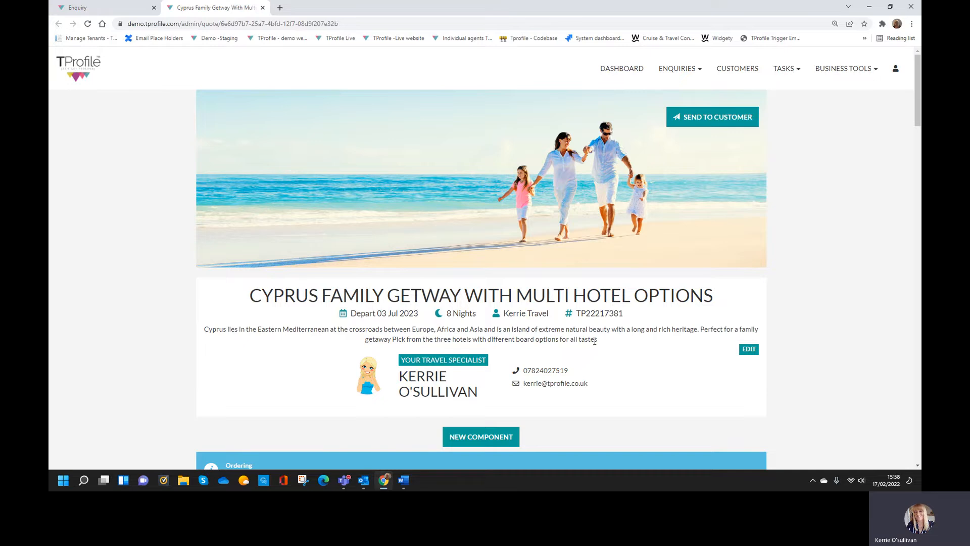
Step: Review the Cyprus quote's outbound and return flights and the all inclusive, half board and self catering hotel options with their prices
{"action": "scroll", "coordinate": [269, 328], "scroll_direction": "down", "scroll_amount": 3}
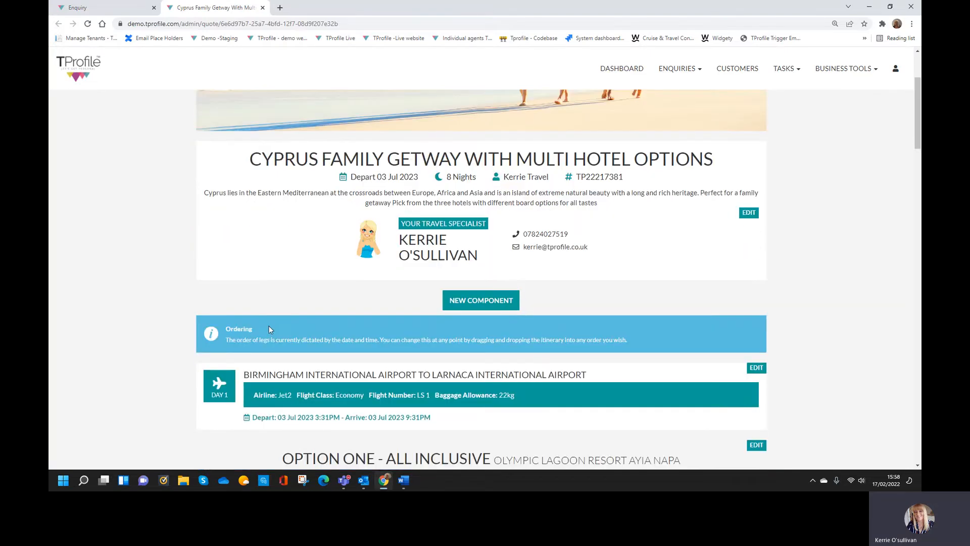
{"action": "scroll", "coordinate": [269, 329], "scroll_direction": "down", "scroll_amount": 2}
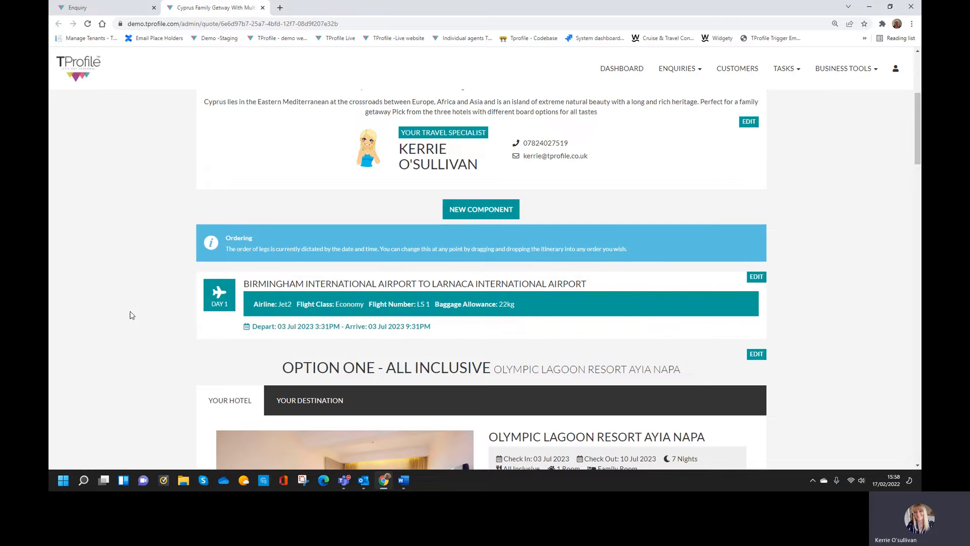
{"action": "scroll", "coordinate": [131, 315], "scroll_direction": "down", "scroll_amount": 2}
{"action": "left_click", "coordinate": [280, 310]}
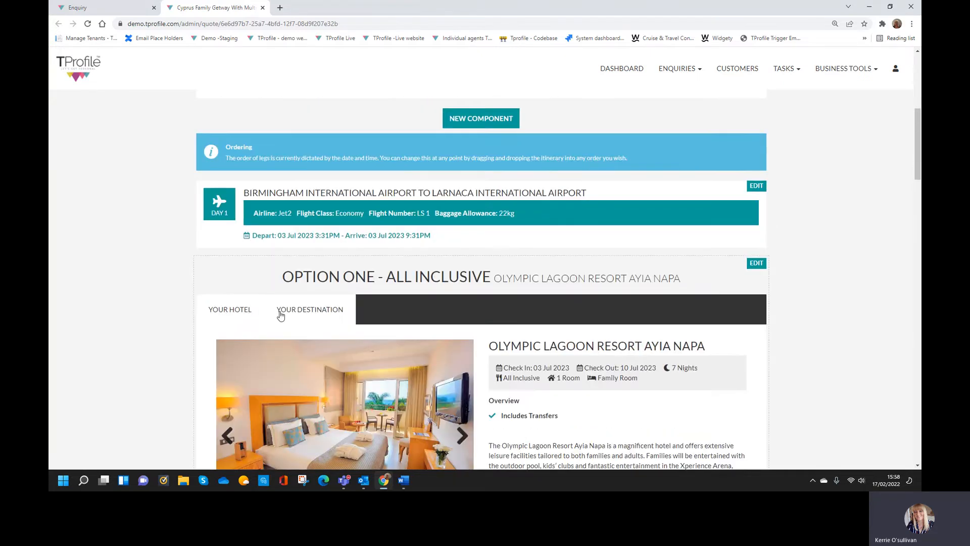
{"action": "left_click", "coordinate": [215, 313]}
{"action": "scroll", "coordinate": [134, 318], "scroll_direction": "down", "scroll_amount": 4}
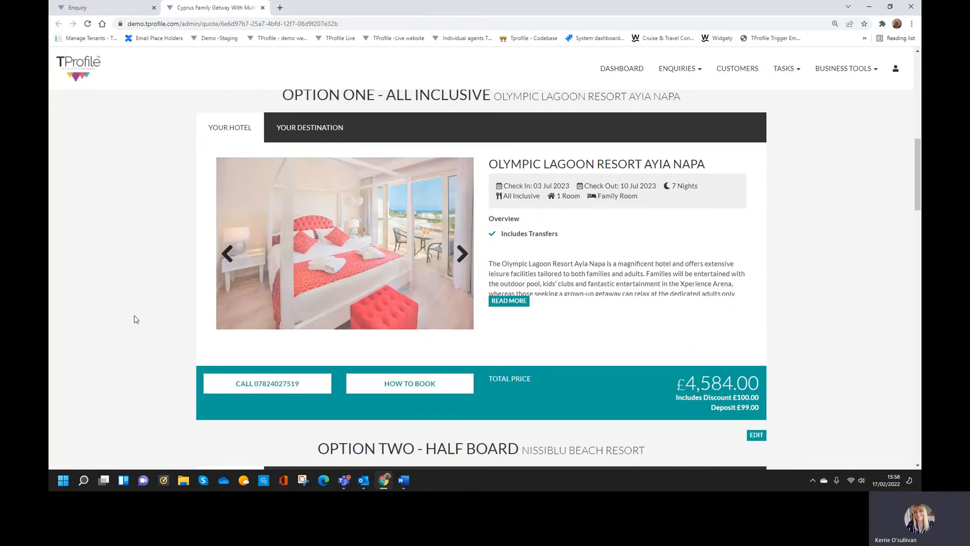
{"action": "scroll", "coordinate": [135, 319], "scroll_direction": "down", "scroll_amount": 3}
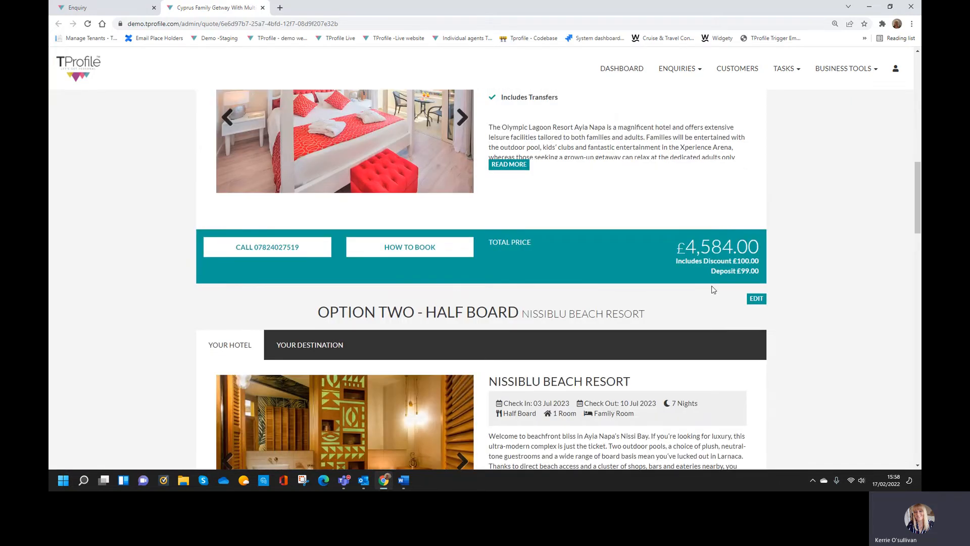
{"action": "scroll", "coordinate": [169, 302], "scroll_direction": "down", "scroll_amount": 9}
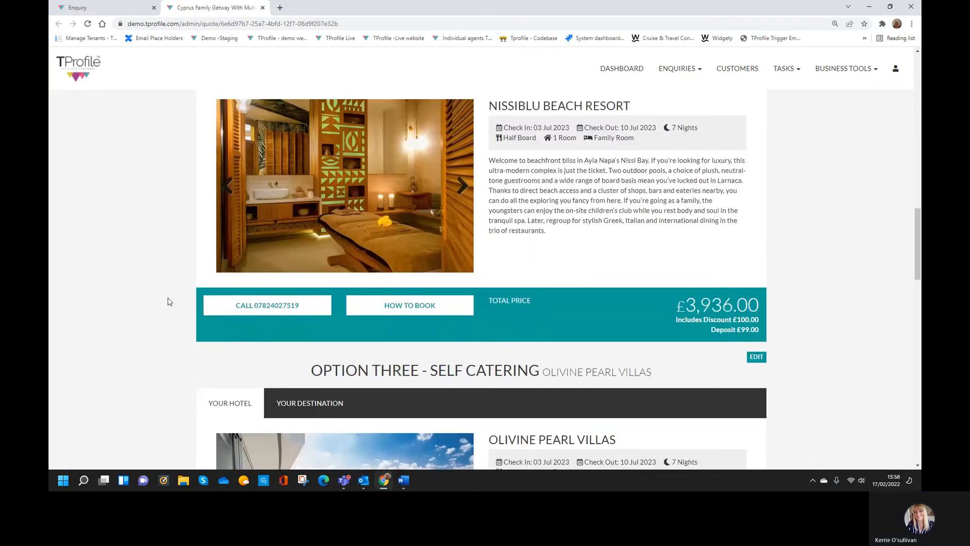
{"action": "scroll", "coordinate": [169, 301], "scroll_direction": "down", "scroll_amount": 5}
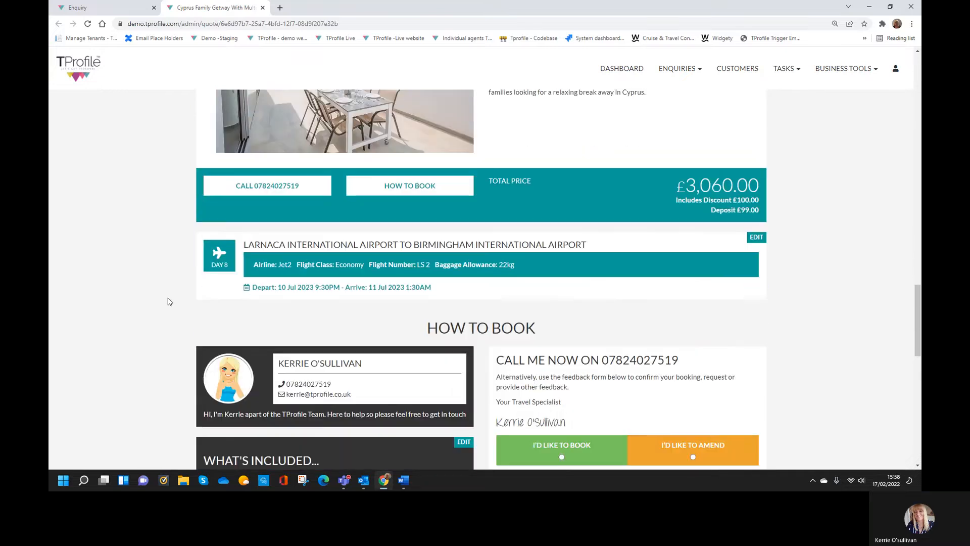
Step: Examine the Cyprus quote's What's Included list, booking section and admin price edits, and return to the self catering option
{"action": "scroll", "coordinate": [170, 302], "scroll_direction": "down", "scroll_amount": 3}
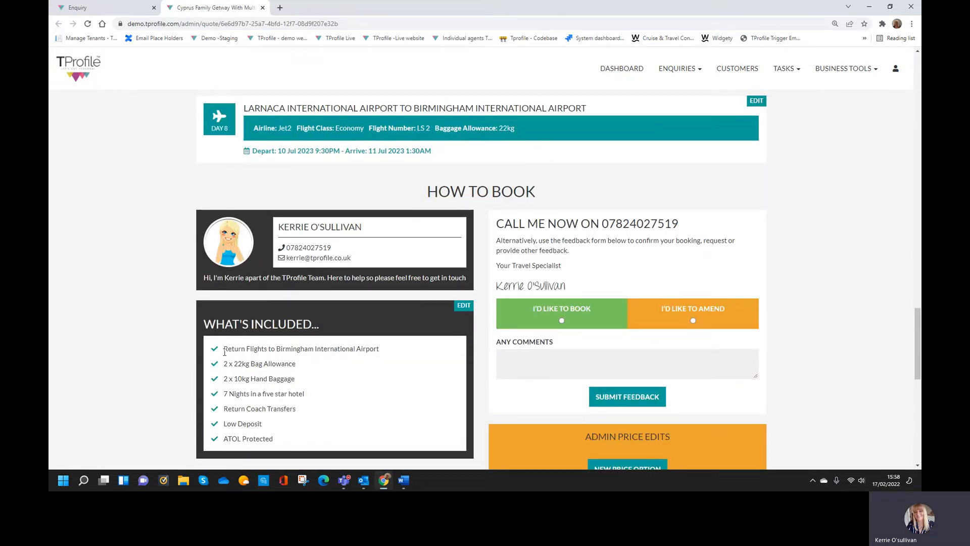
{"action": "triple_click", "coordinate": [248, 348]}
{"action": "left_click_drag", "start_coordinate": [229, 364], "coordinate": [303, 366]}
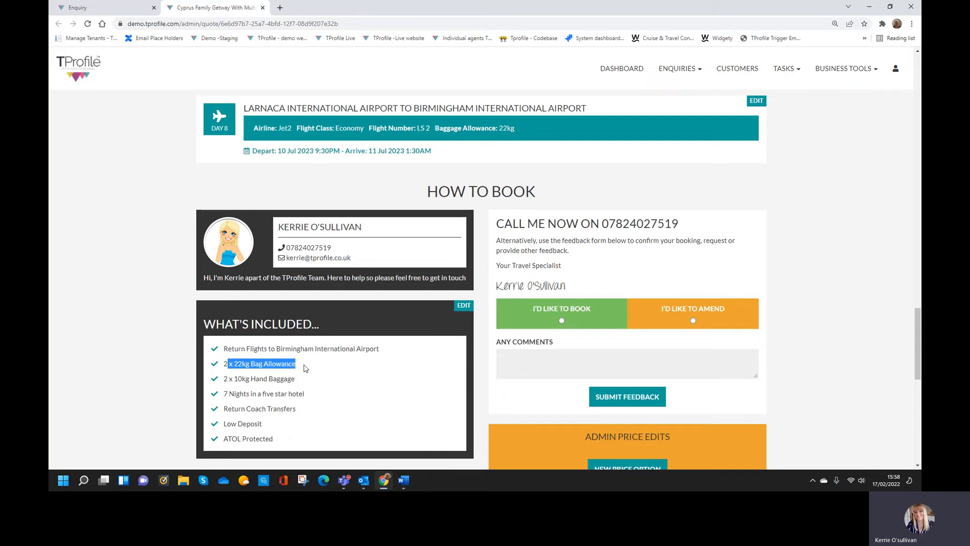
{"action": "scroll", "coordinate": [371, 378], "scroll_direction": "down", "scroll_amount": 2}
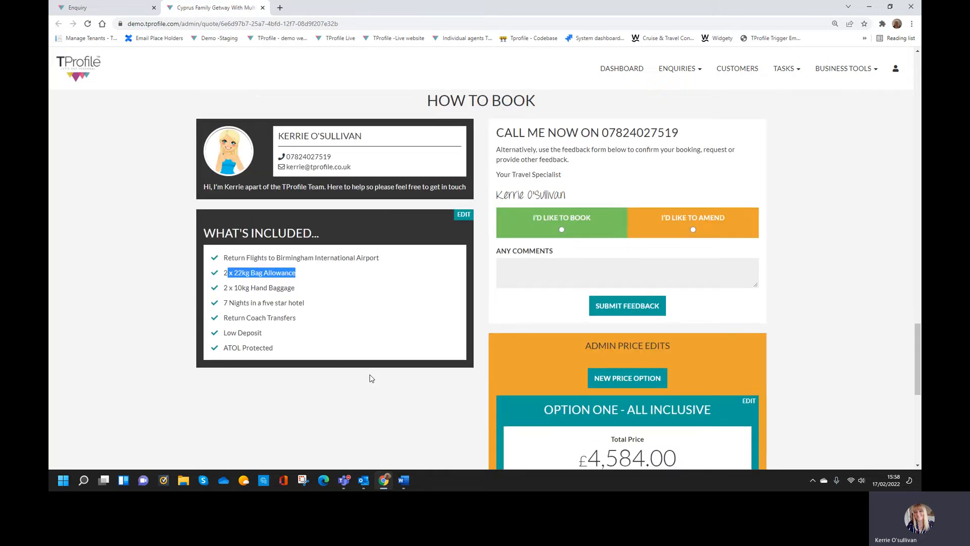
{"action": "scroll", "coordinate": [371, 379], "scroll_direction": "up", "scroll_amount": 6}
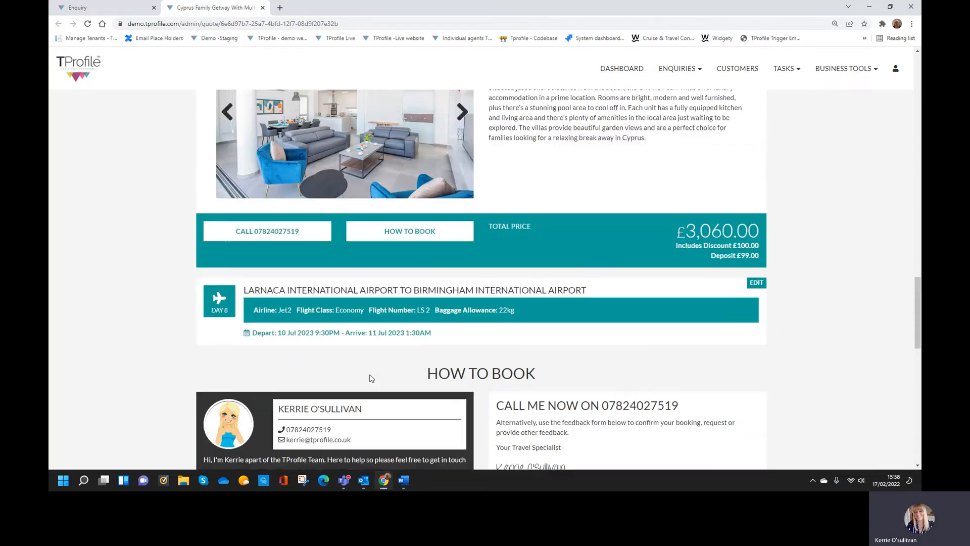
{"action": "scroll", "coordinate": [371, 379], "scroll_direction": "up", "scroll_amount": 4}
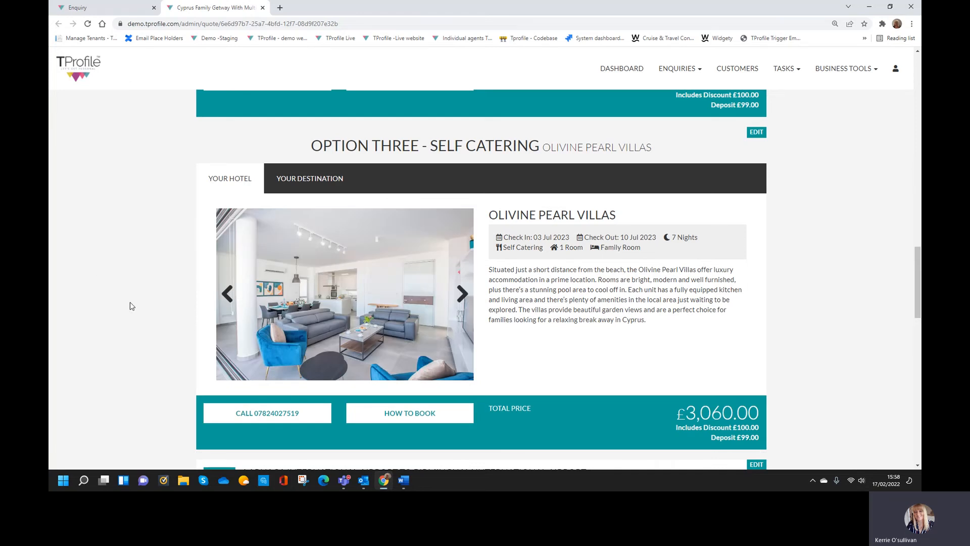
{"action": "left_click", "coordinate": [342, 482]}
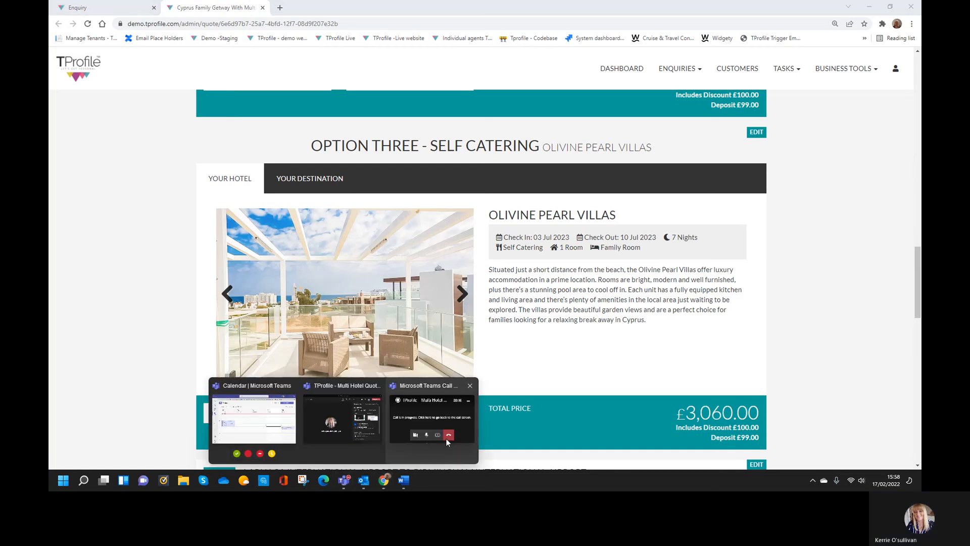